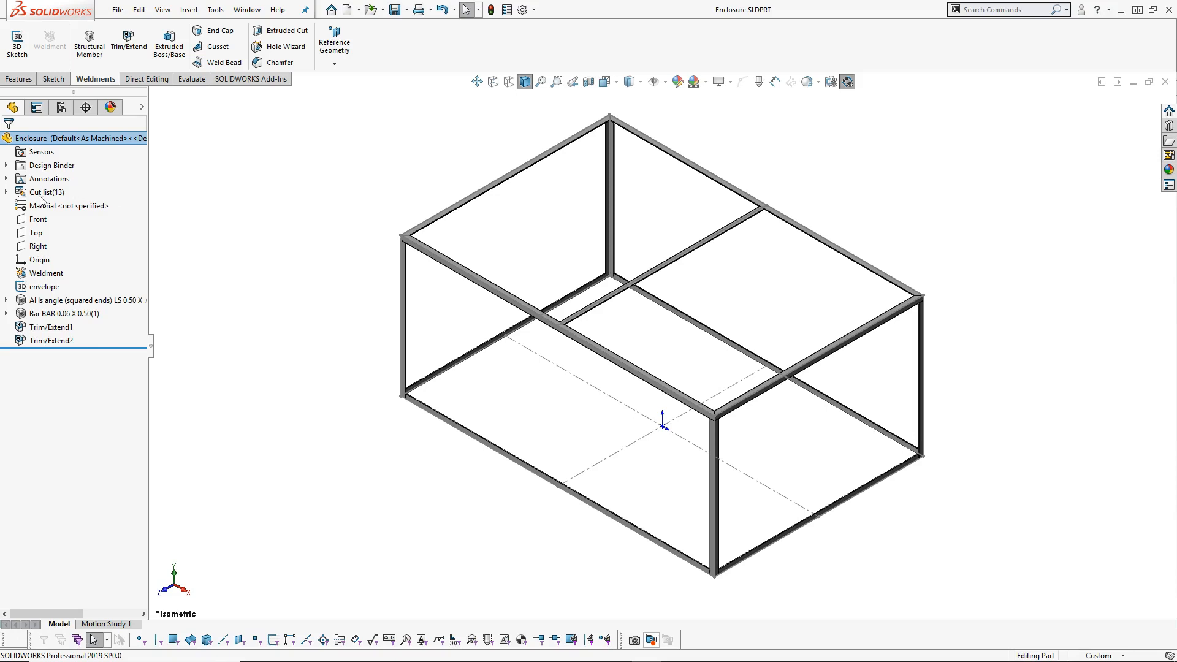
Expand the weldment's cut list and check its automatic creation and update options.
click(5, 192)
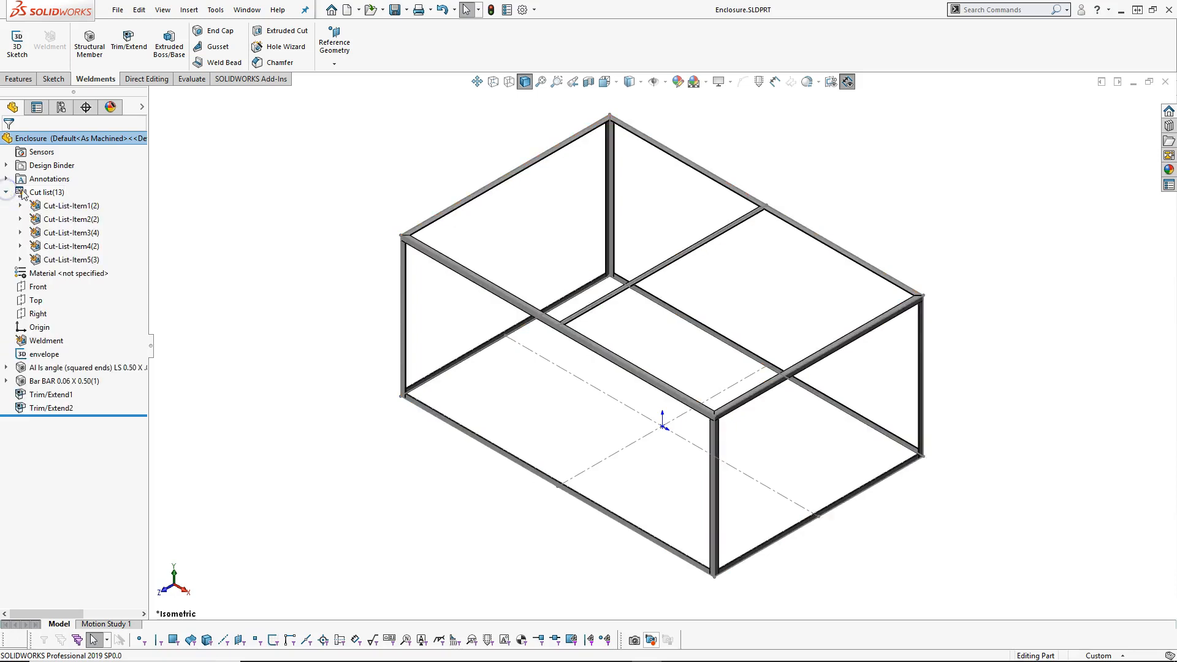
right_click(57, 194)
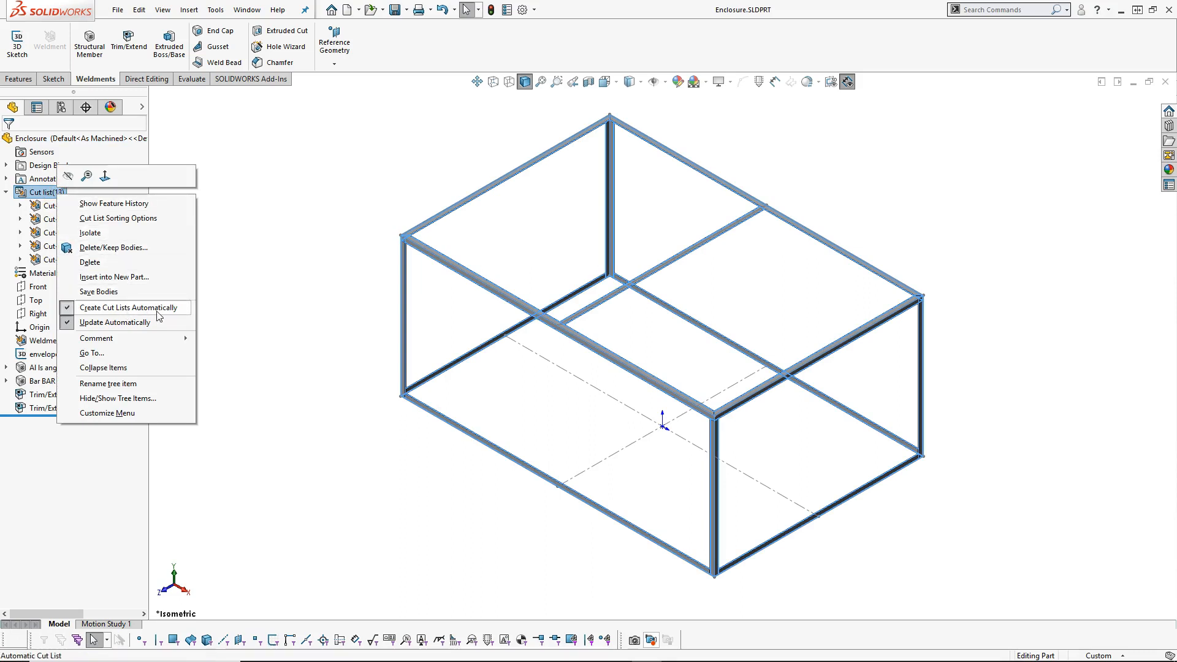
click(251, 277)
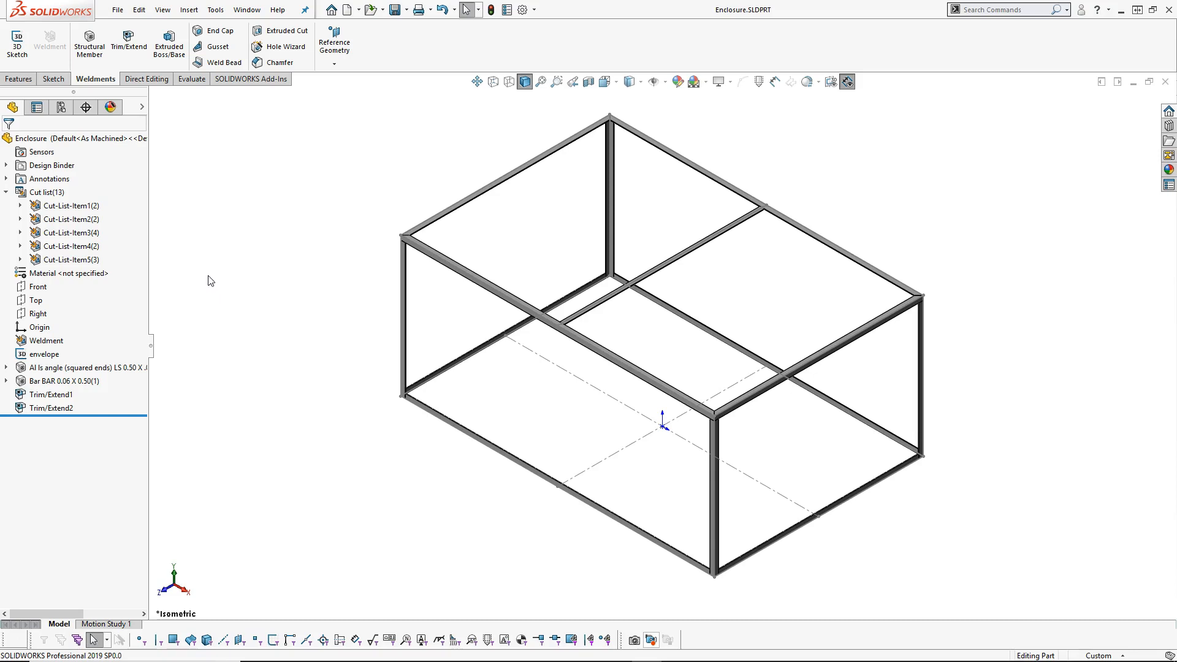
Select Cut-List-Item1 through Cut-List-Item4 in turn to see which frame members each one groups.
click(91, 208)
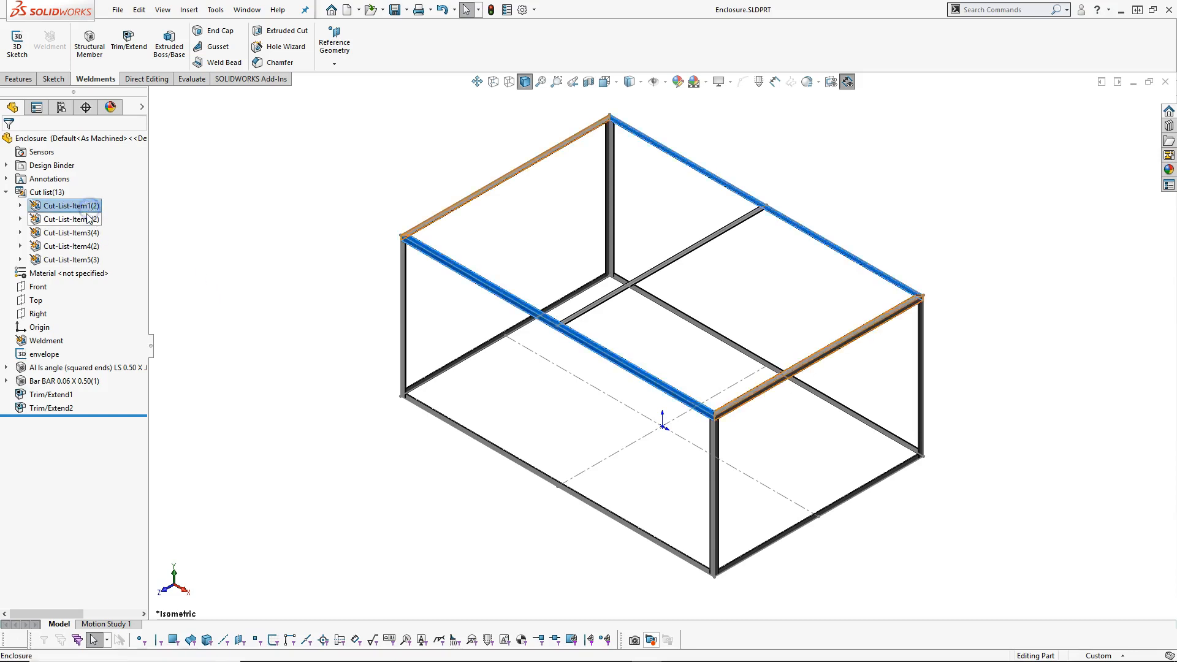
click(86, 219)
click(80, 234)
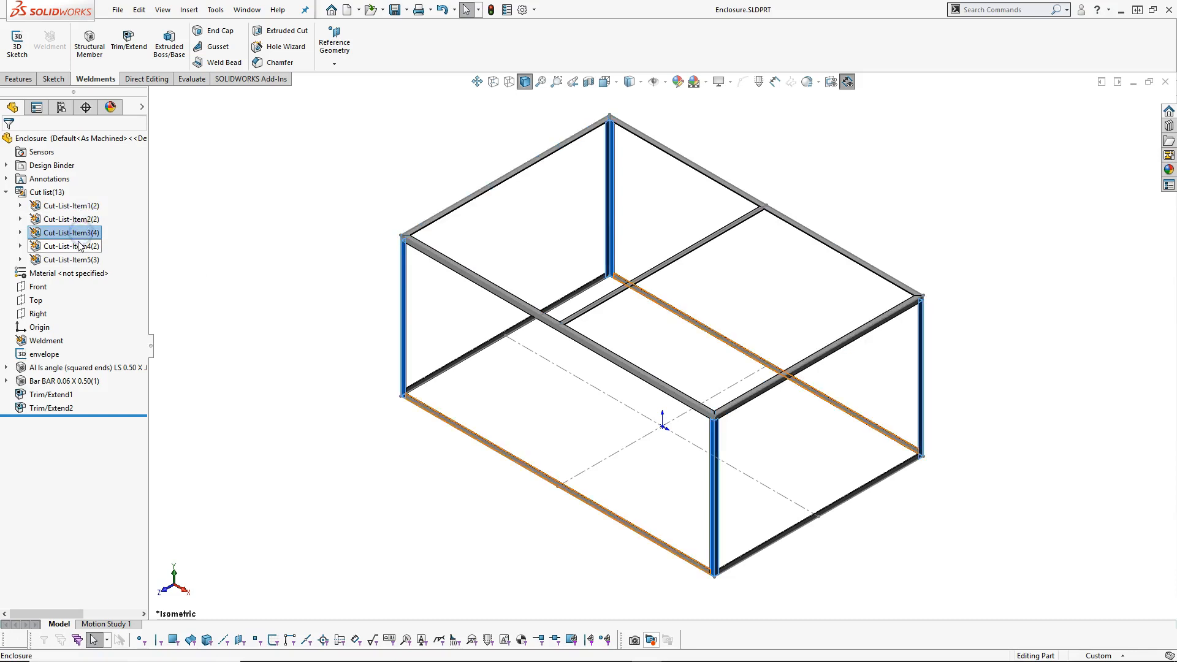
click(77, 245)
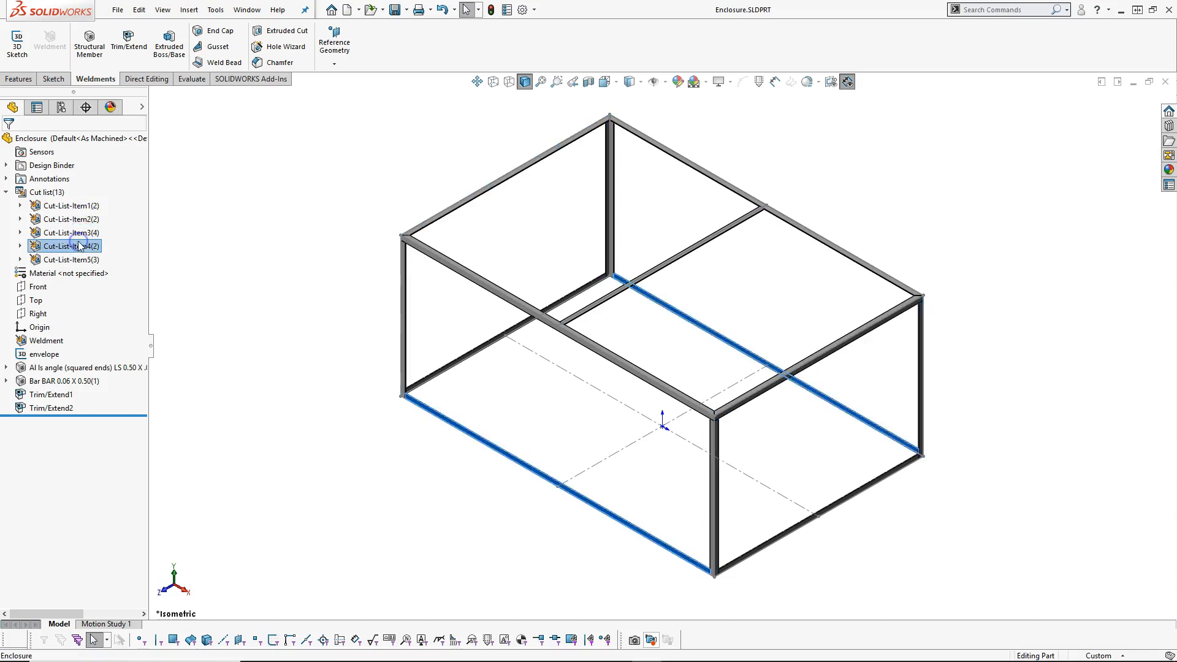
Open the cut-list properties and review the length, angle, material and quantity properties of all five cut-list items.
right_click(74, 206)
click(115, 228)
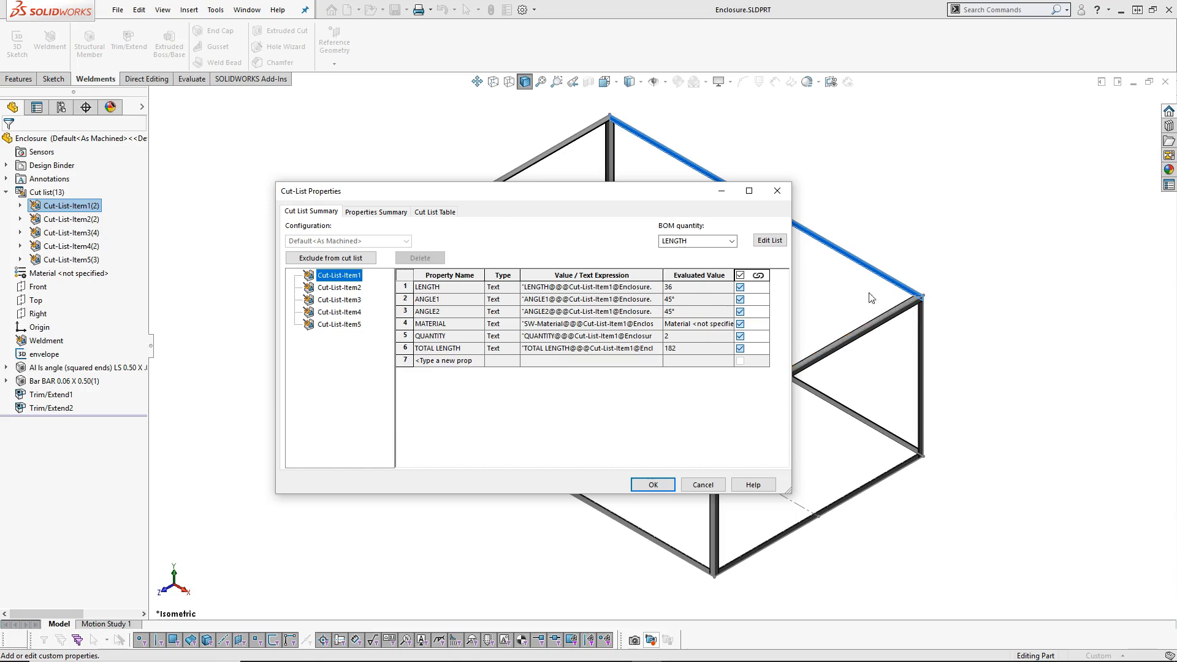
click(340, 288)
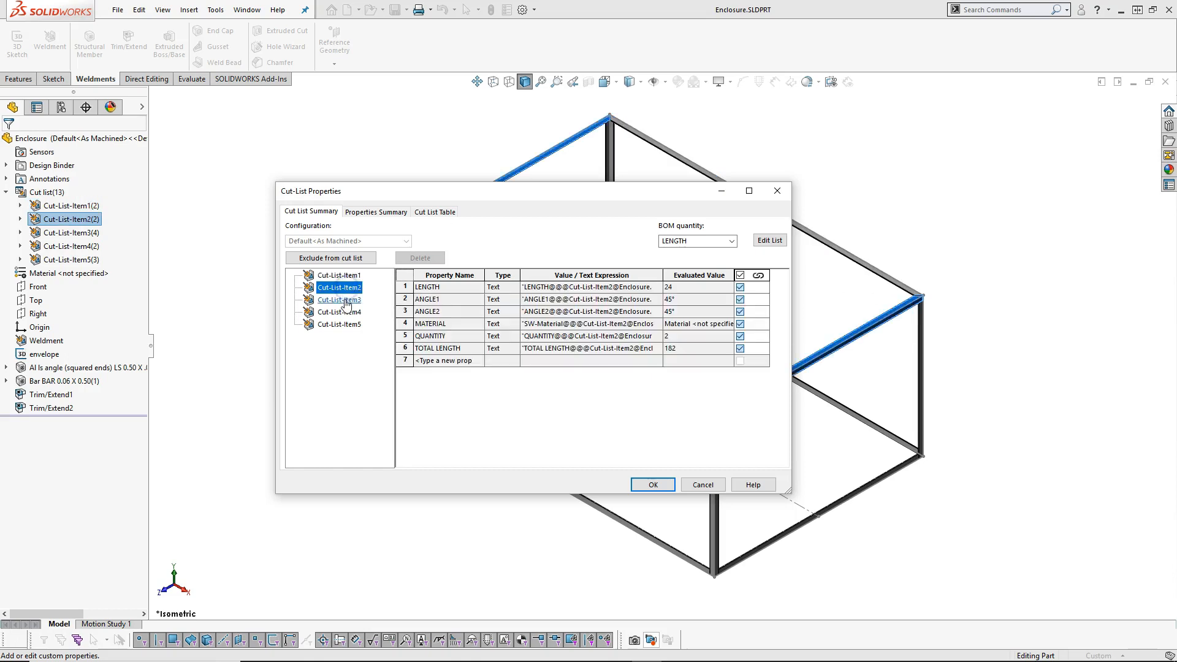
click(345, 301)
click(344, 312)
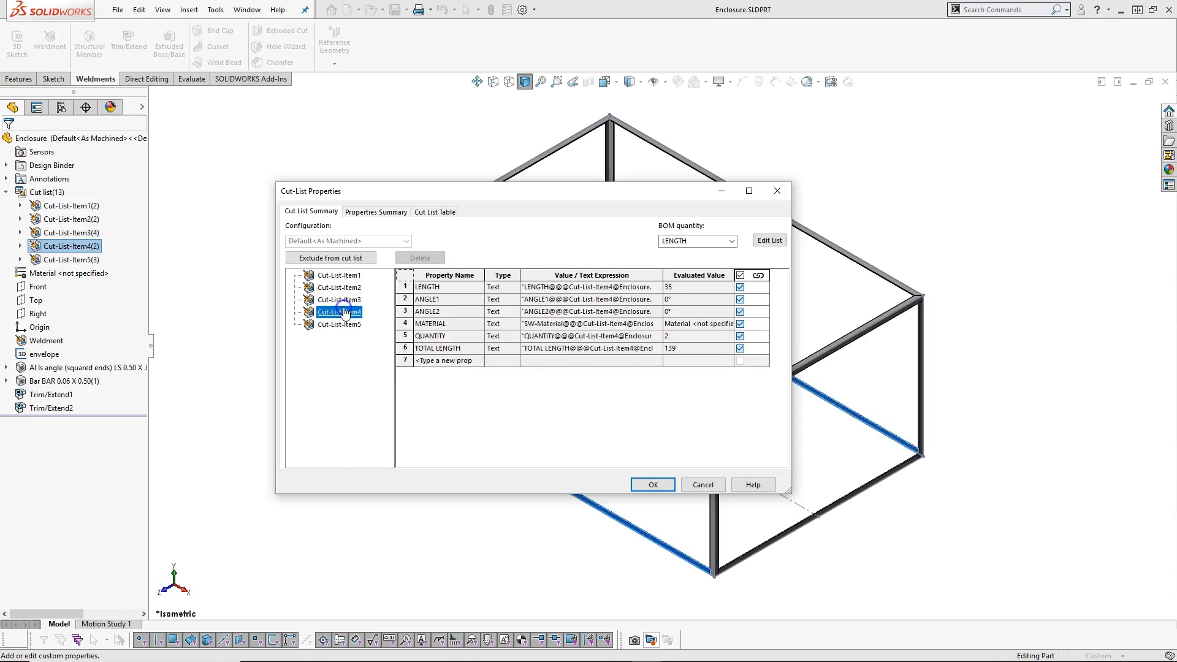
click(342, 323)
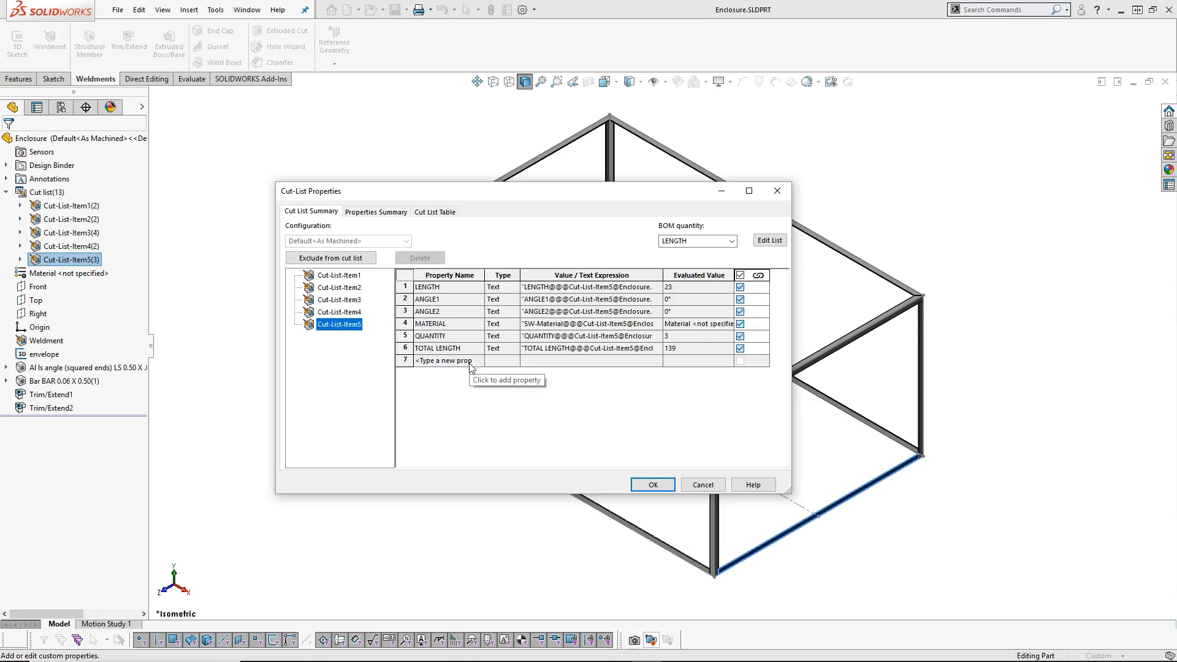
Review the properties summary and the cut list table preview, and return to the cut list summary.
click(375, 213)
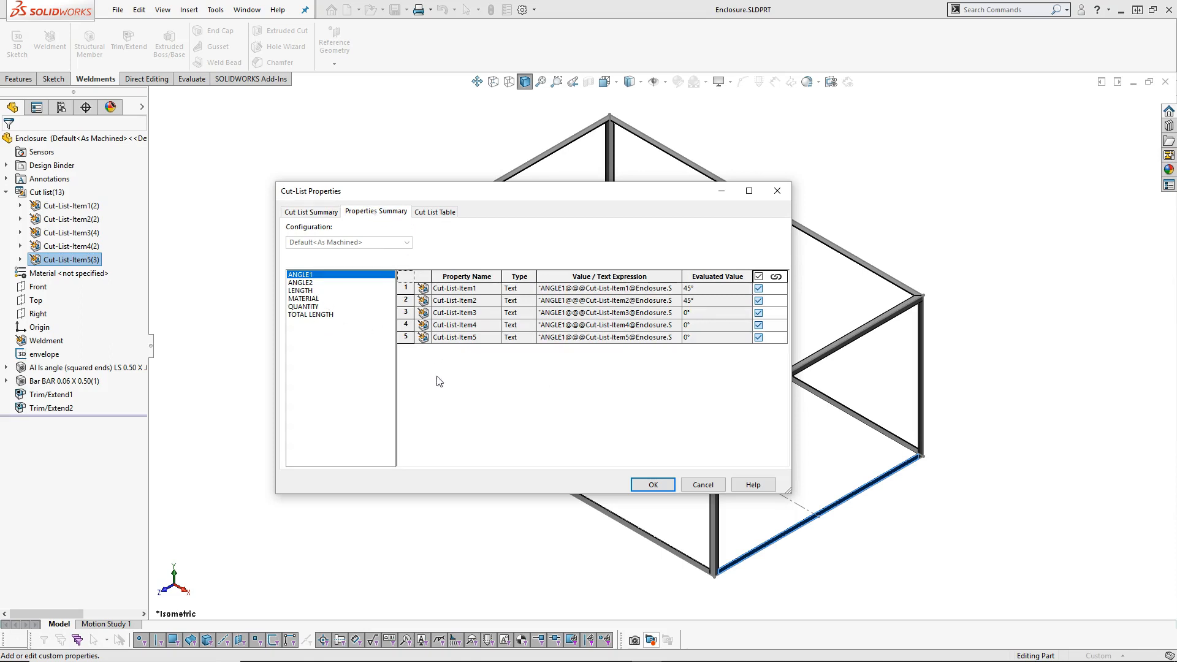
click(437, 212)
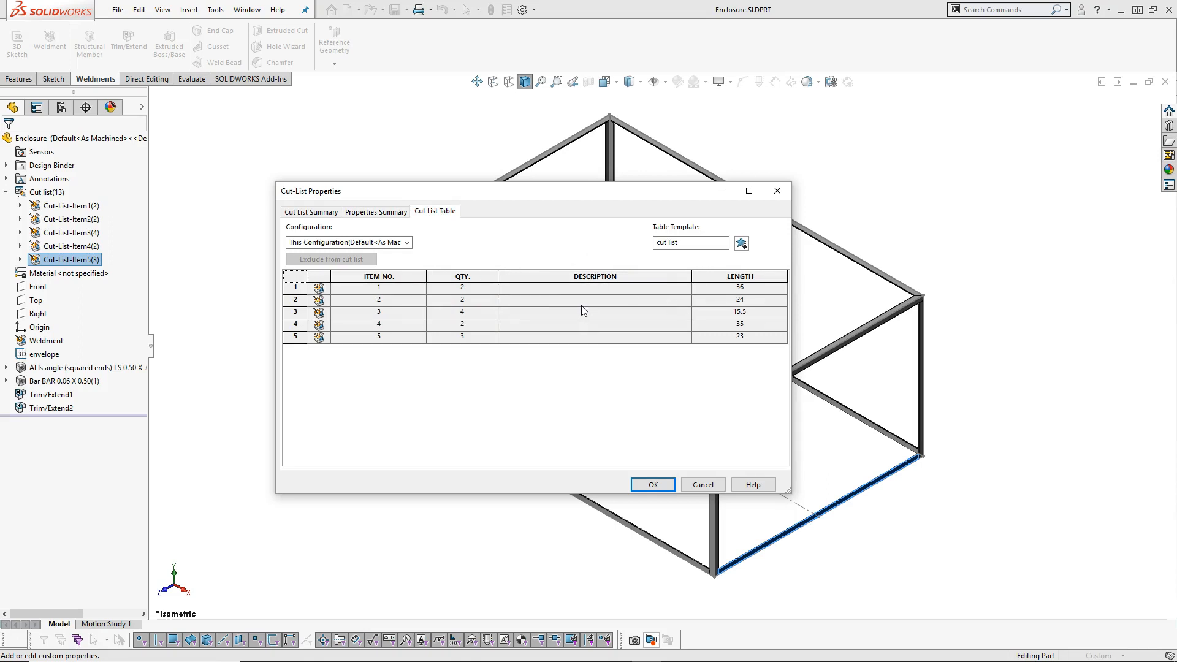
click(377, 211)
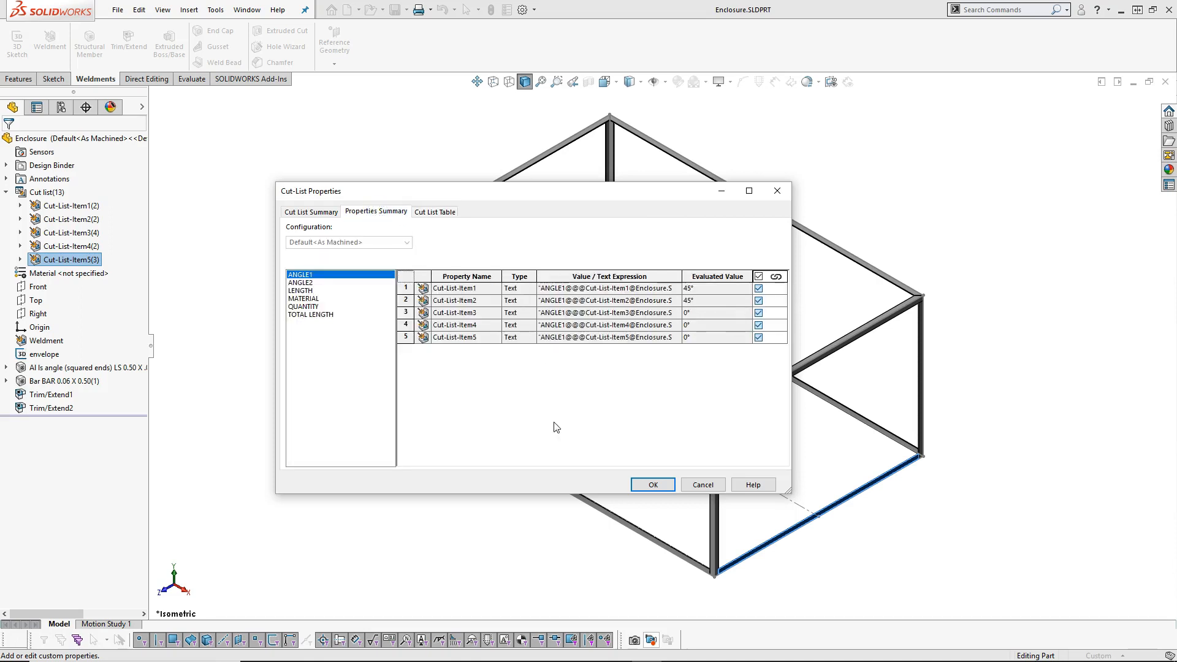
click(290, 211)
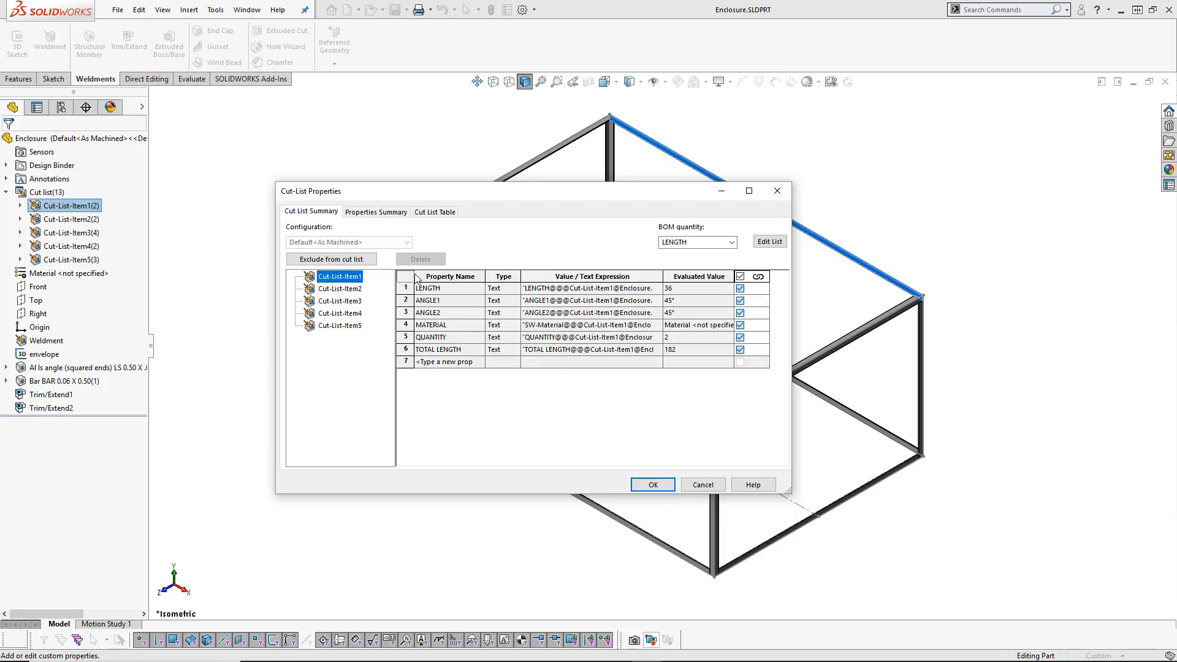
Add a DESCRIPTION property to Cut-List-Item1 with the value "LS Angle 0.50 x 0.50 x 0.06".
click(479, 362)
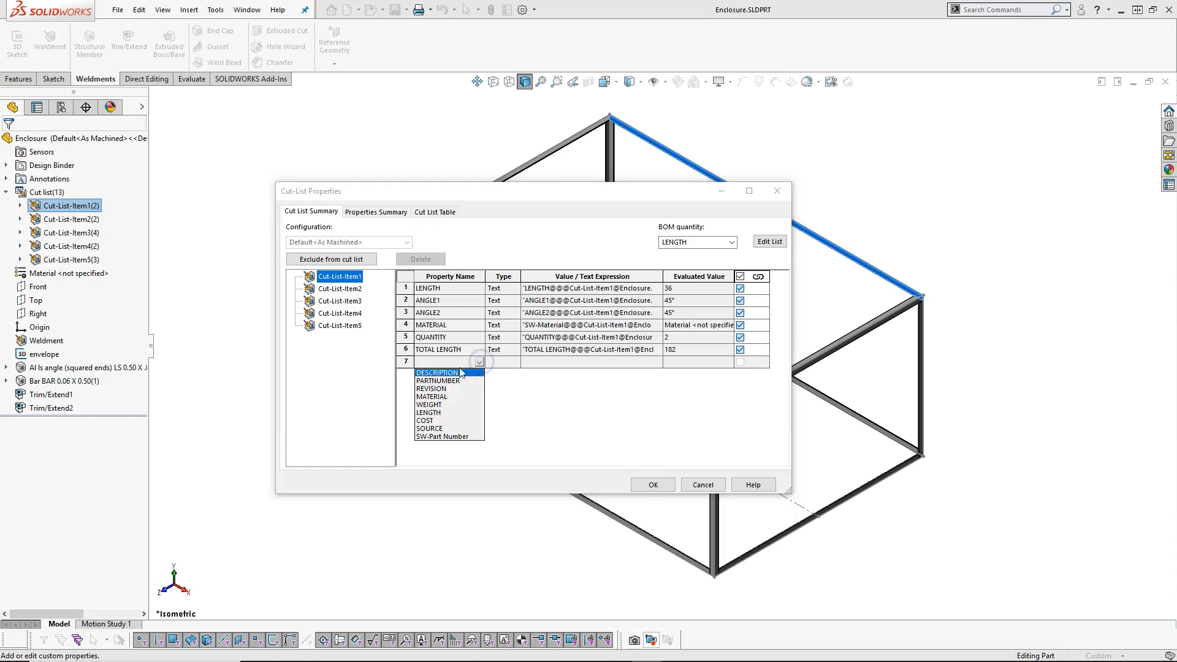
click(456, 373)
click(565, 364)
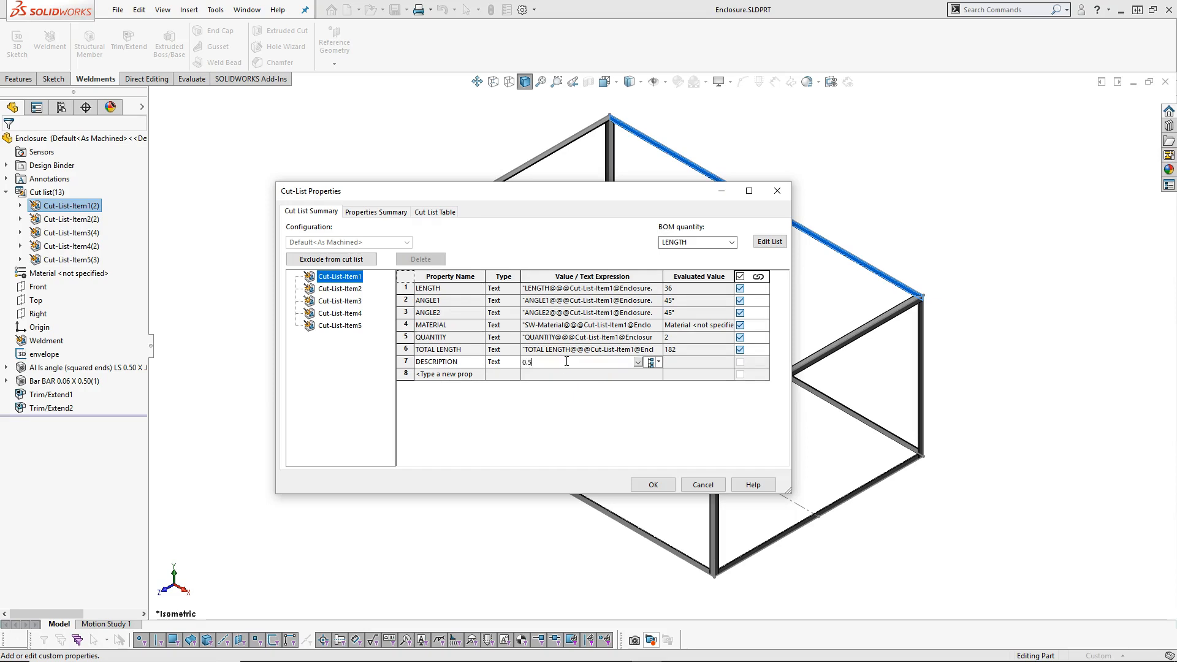
text(x 0.50 x 0.06)
key(Left)
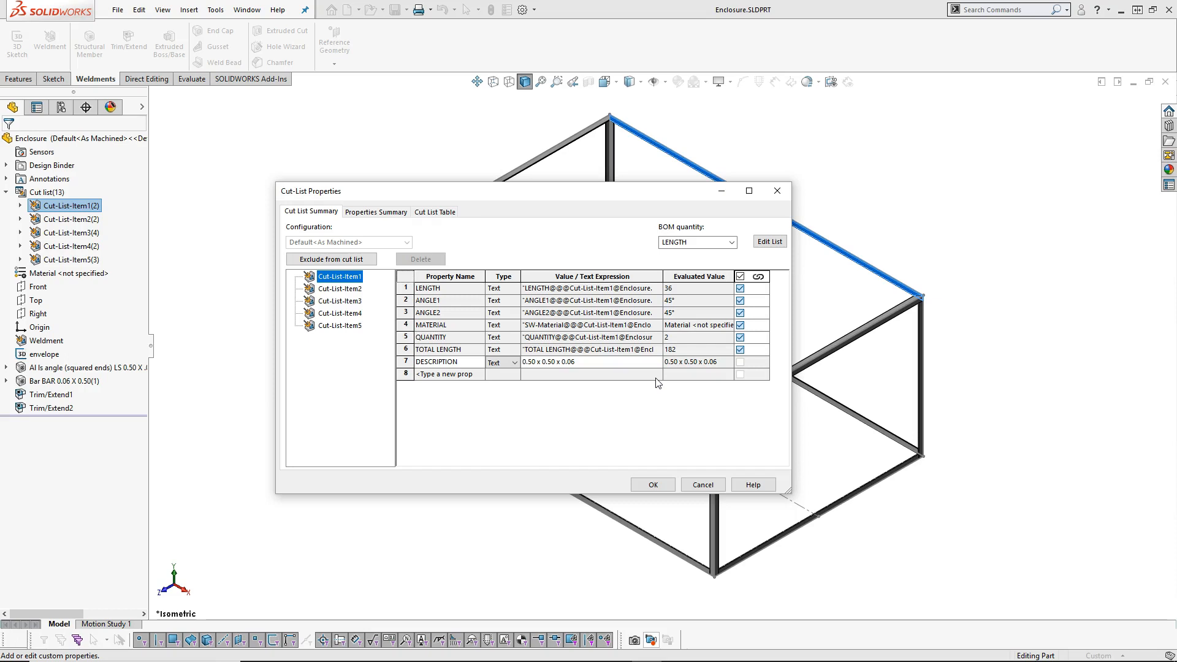
click(525, 363)
text(LS )
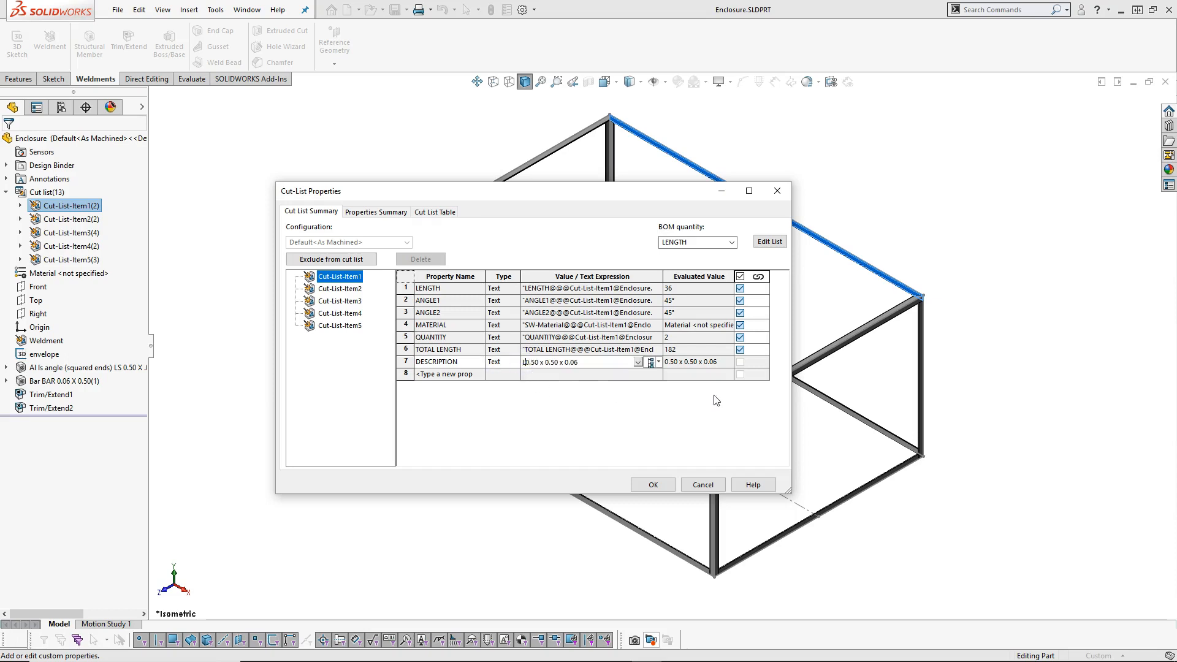
text(Angle)
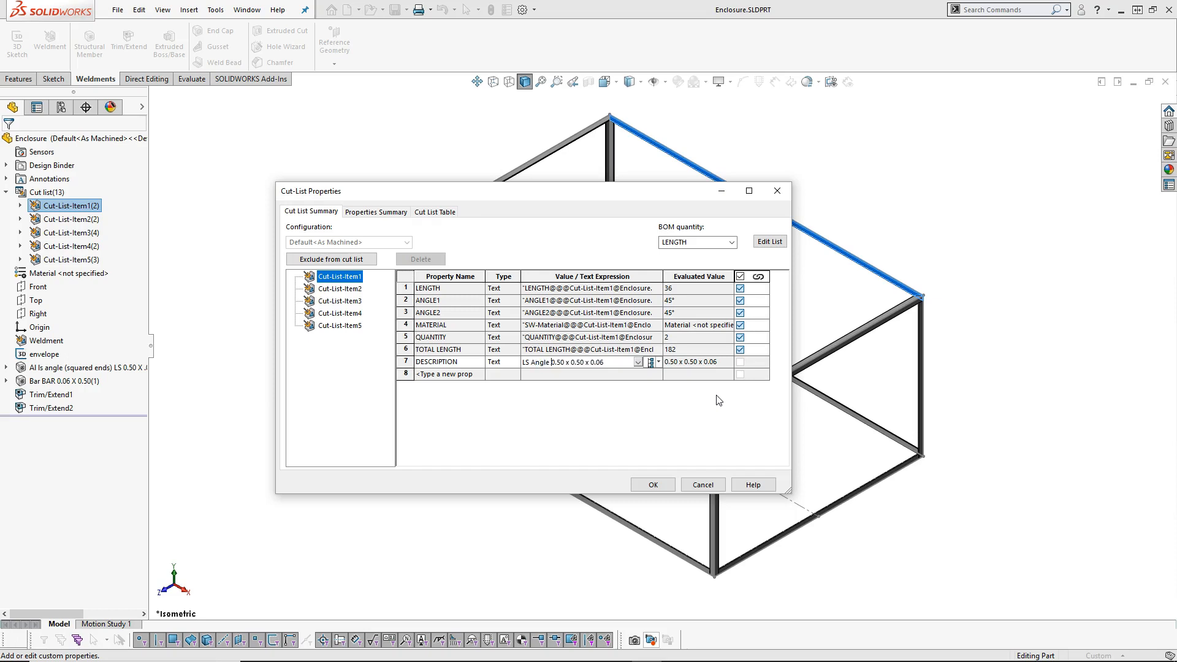
click(510, 364)
click(627, 376)
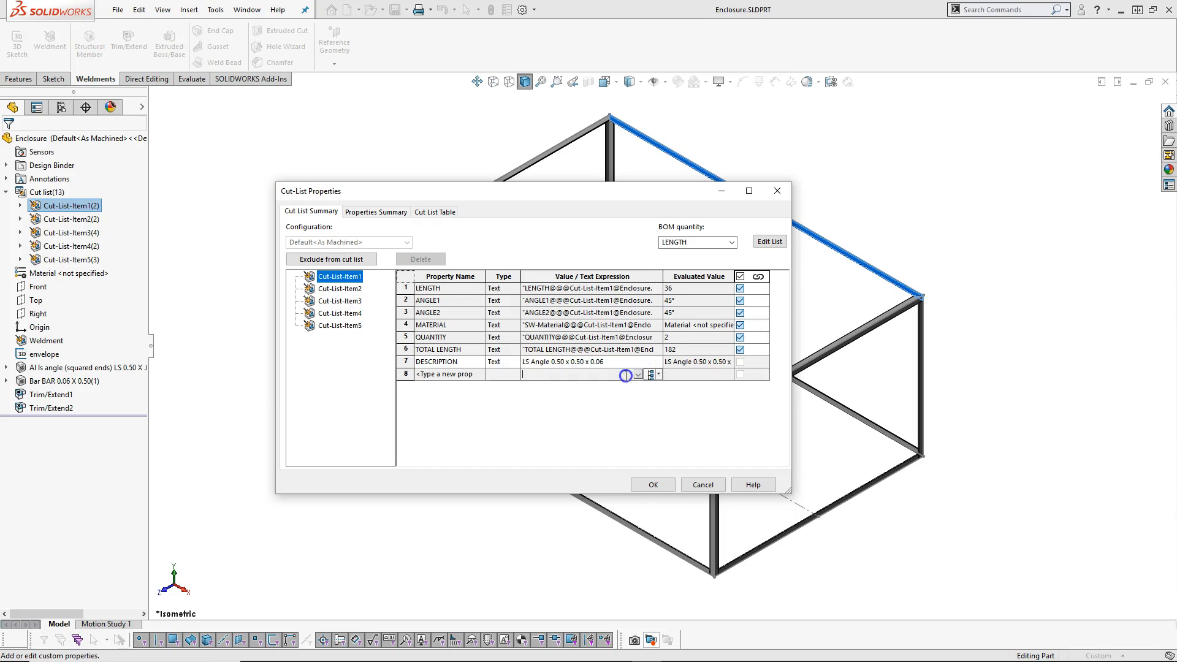
Copy Cut-List-Item1's description text and check the configuration options for that property.
click(647, 358)
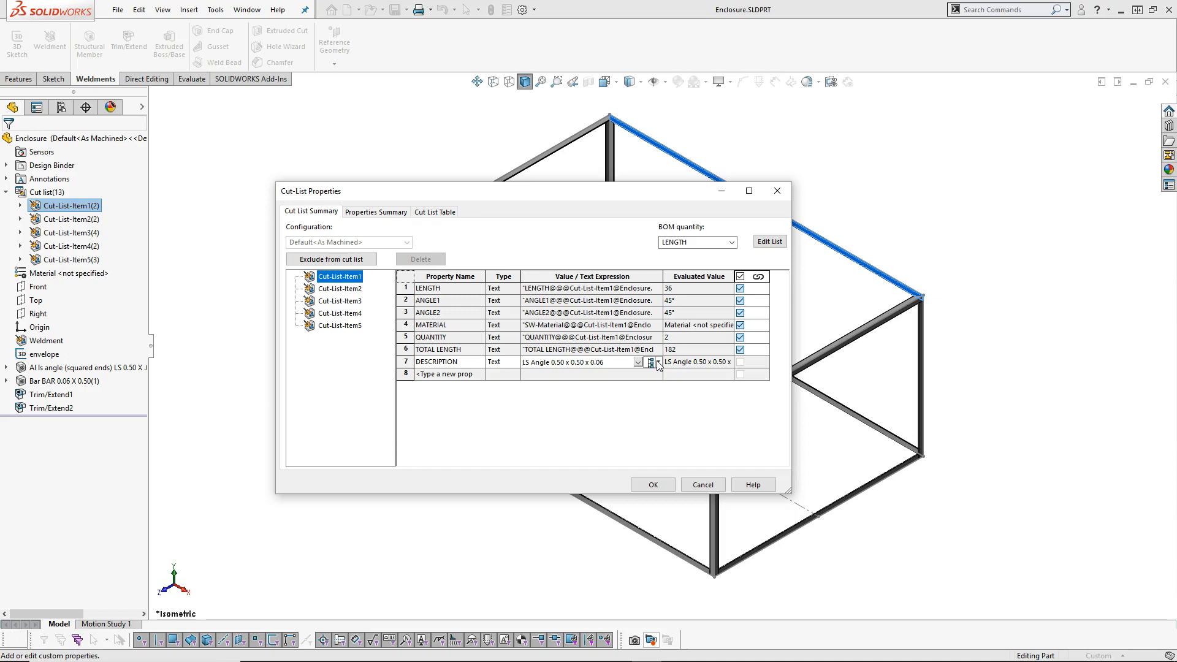
click(658, 363)
key(ctrl+c)
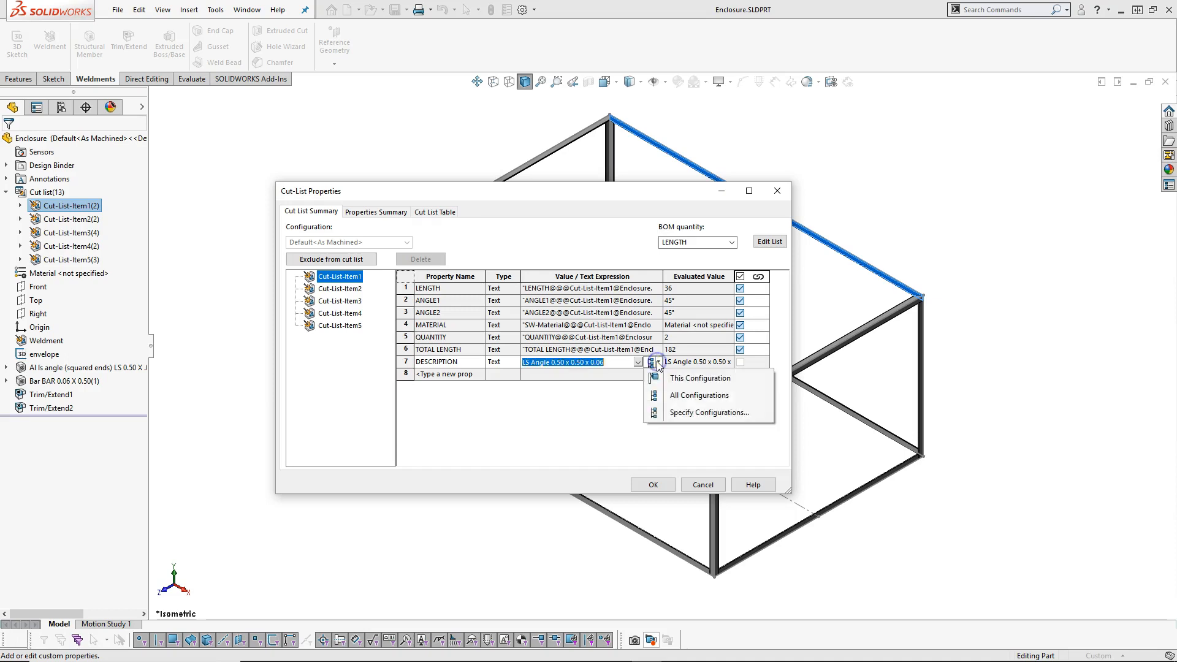
click(658, 363)
click(658, 363)
click(611, 373)
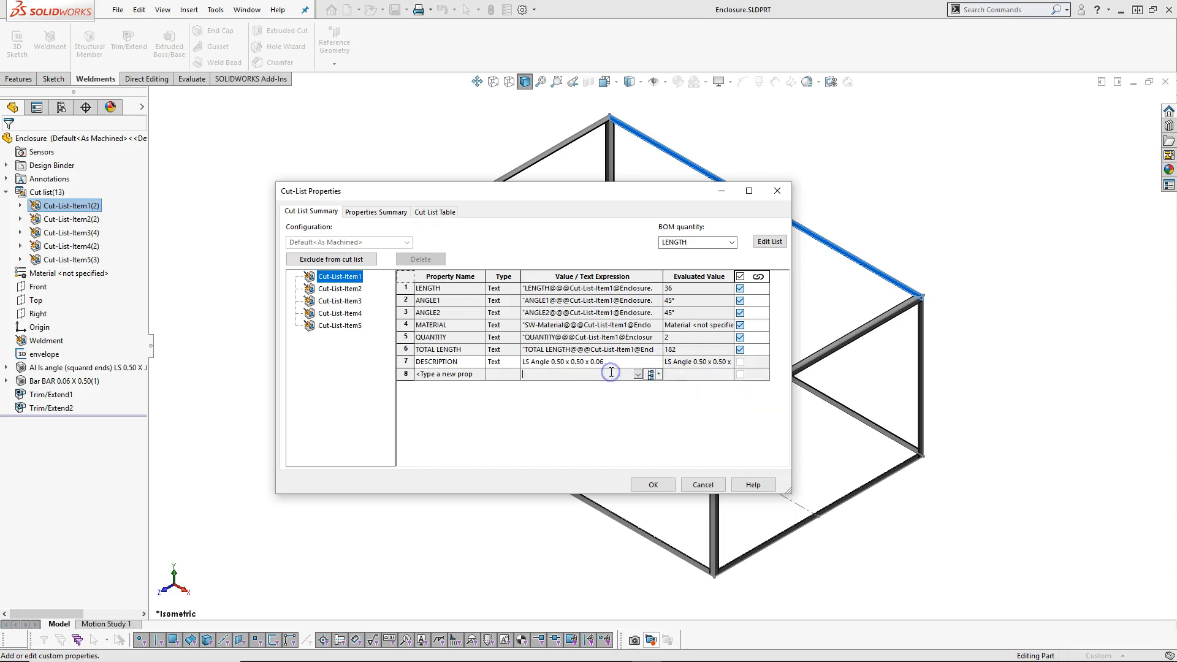
click(643, 399)
Add a DESCRIPTION property to Cut-List-Item2 and paste "LS Angle 0.50 x 0.50 x 0.06" as its value.
click(341, 292)
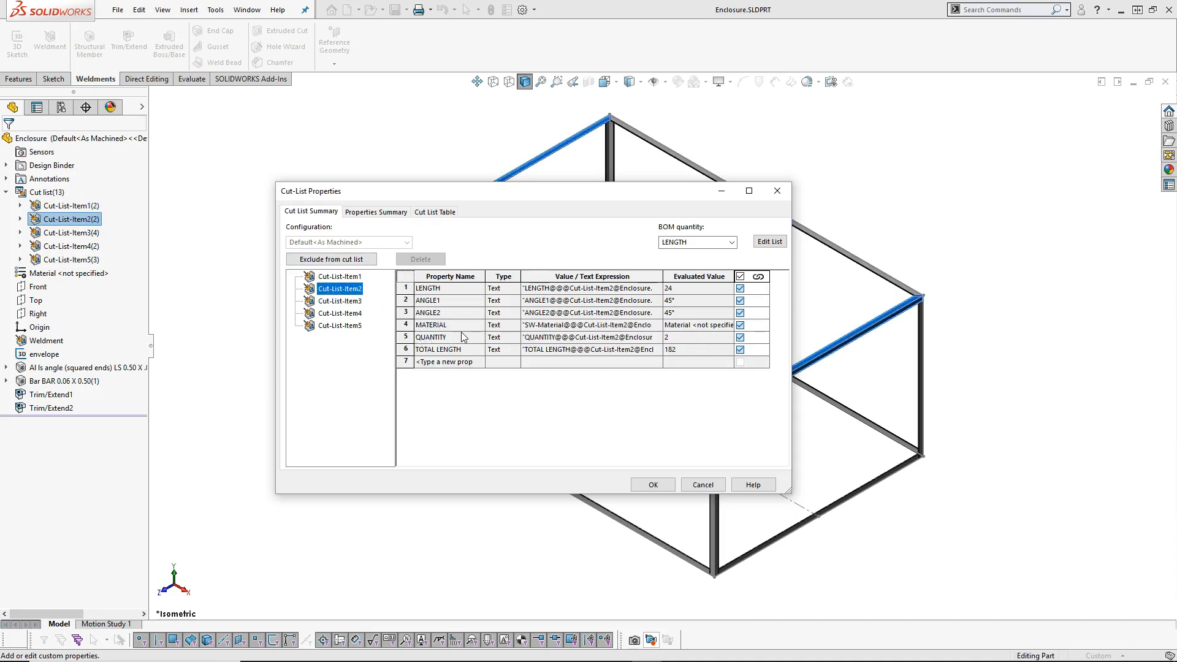
click(482, 363)
click(479, 362)
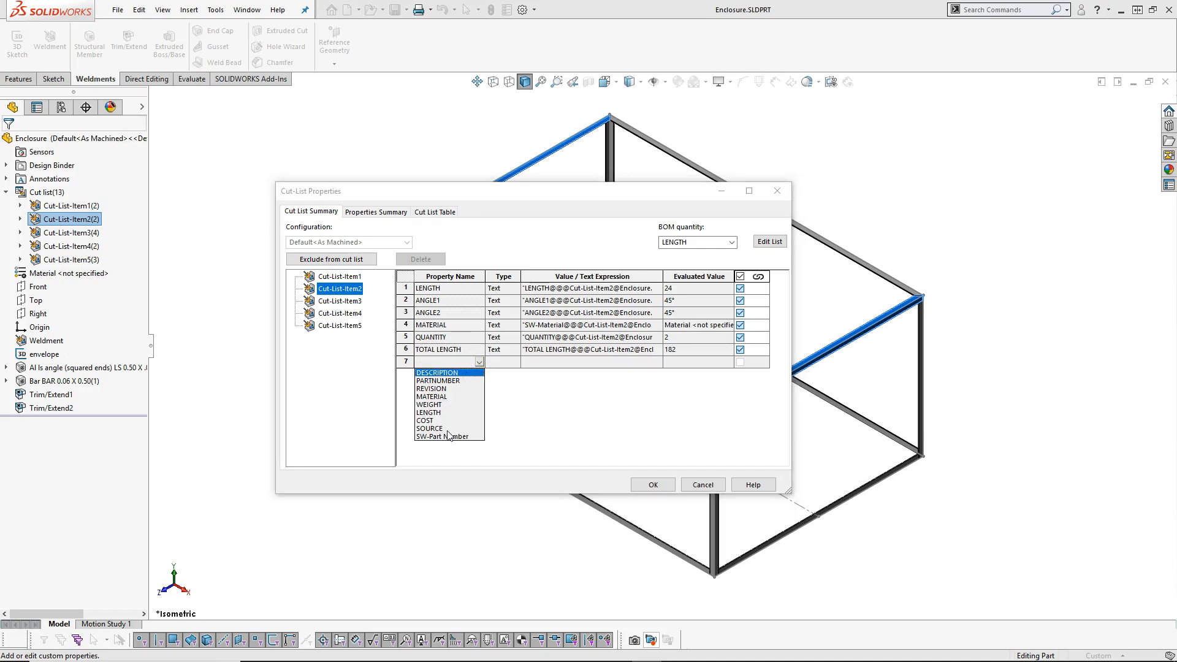
click(439, 374)
click(556, 363)
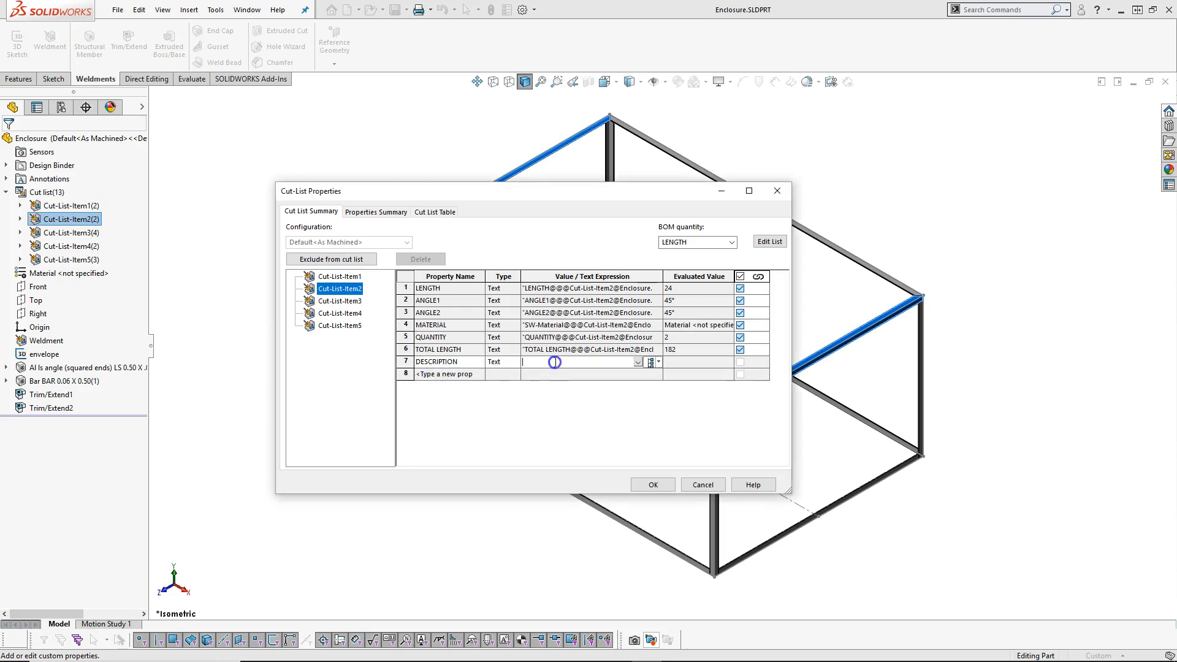
key(ctrl+v)
click(591, 404)
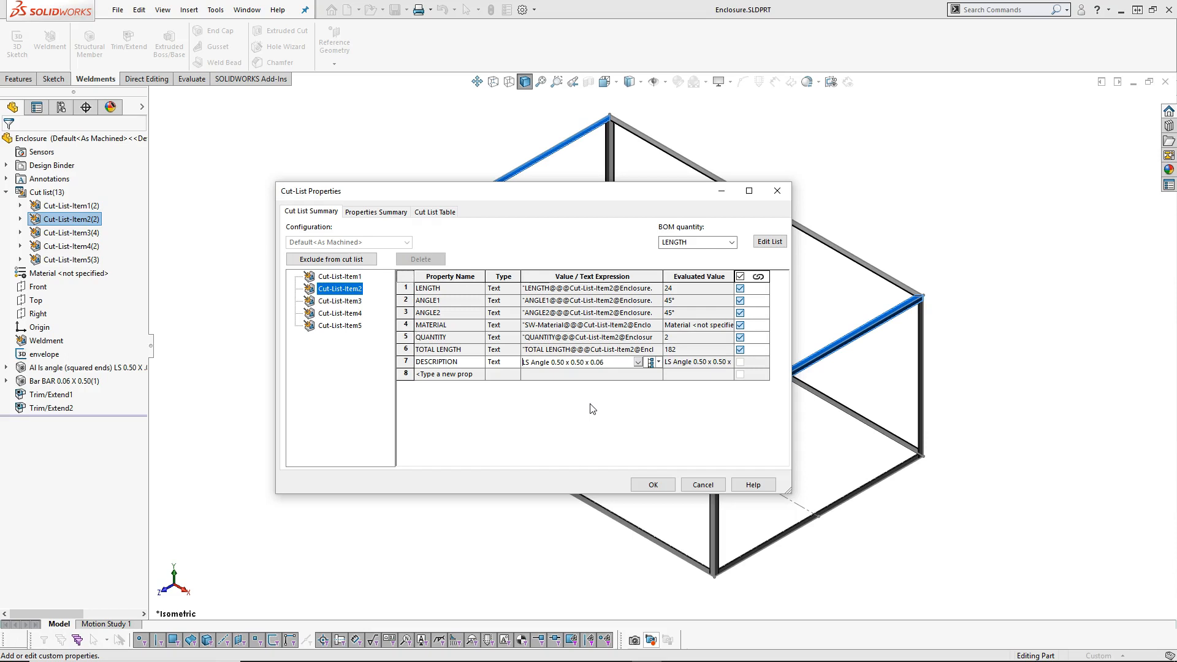
Add a DESCRIPTION property to Cut-List-Item3 and paste "LS Angle 0.50 x 0.50 x 0.06" as its value.
click(339, 300)
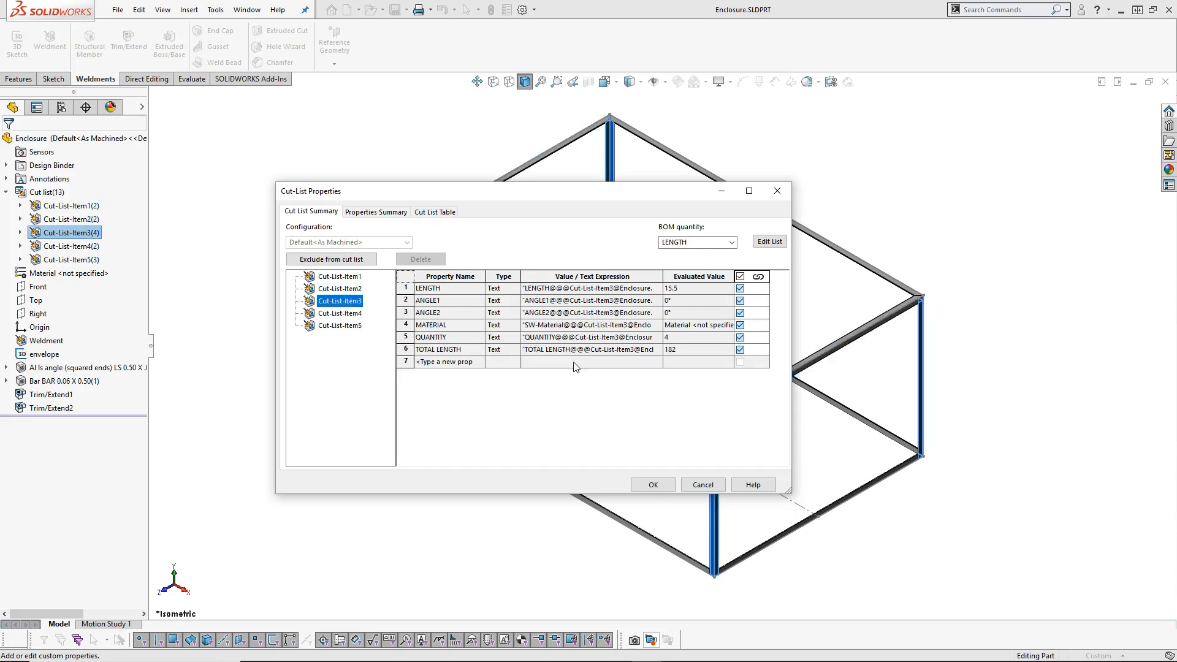
click(479, 362)
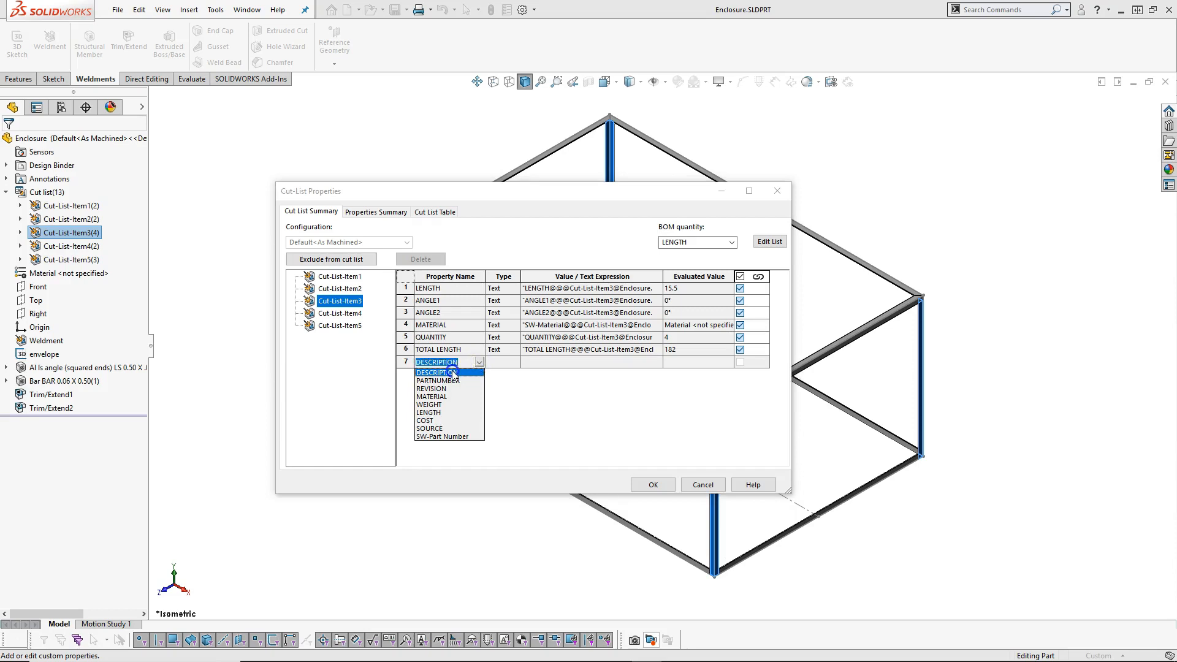
click(452, 372)
click(580, 365)
key(ctrl+v)
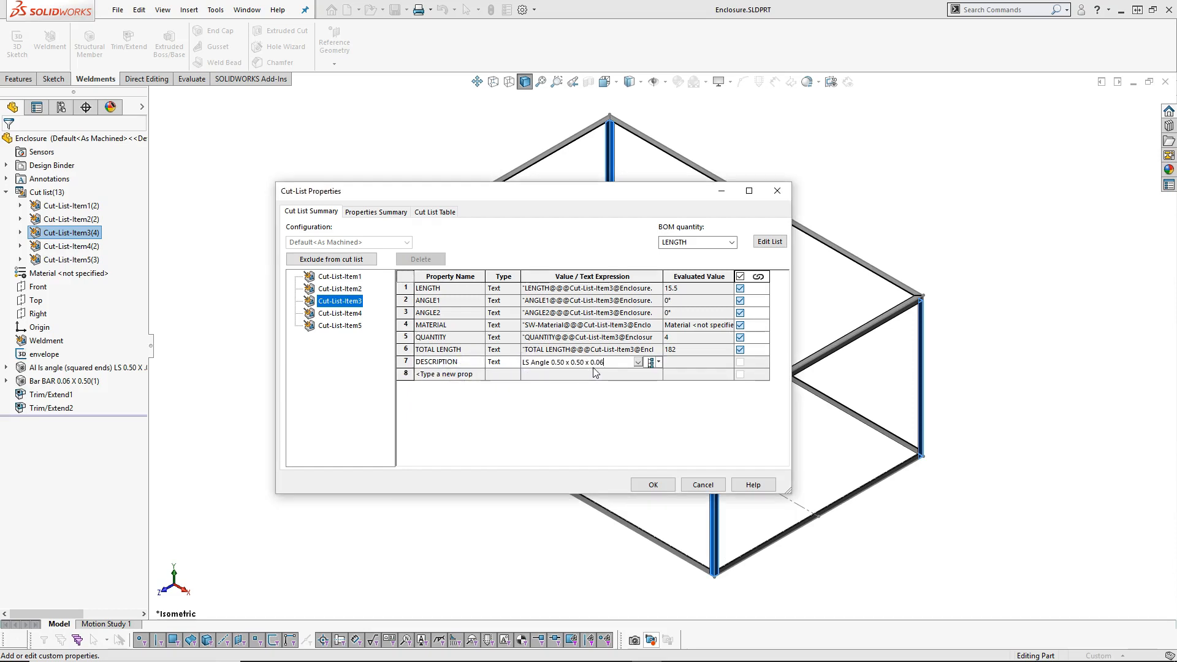
Add a DESCRIPTION property to Cut-List-Item4 and paste "LS Angle 0.50 x 0.50 x 0.06" as its value.
click(348, 316)
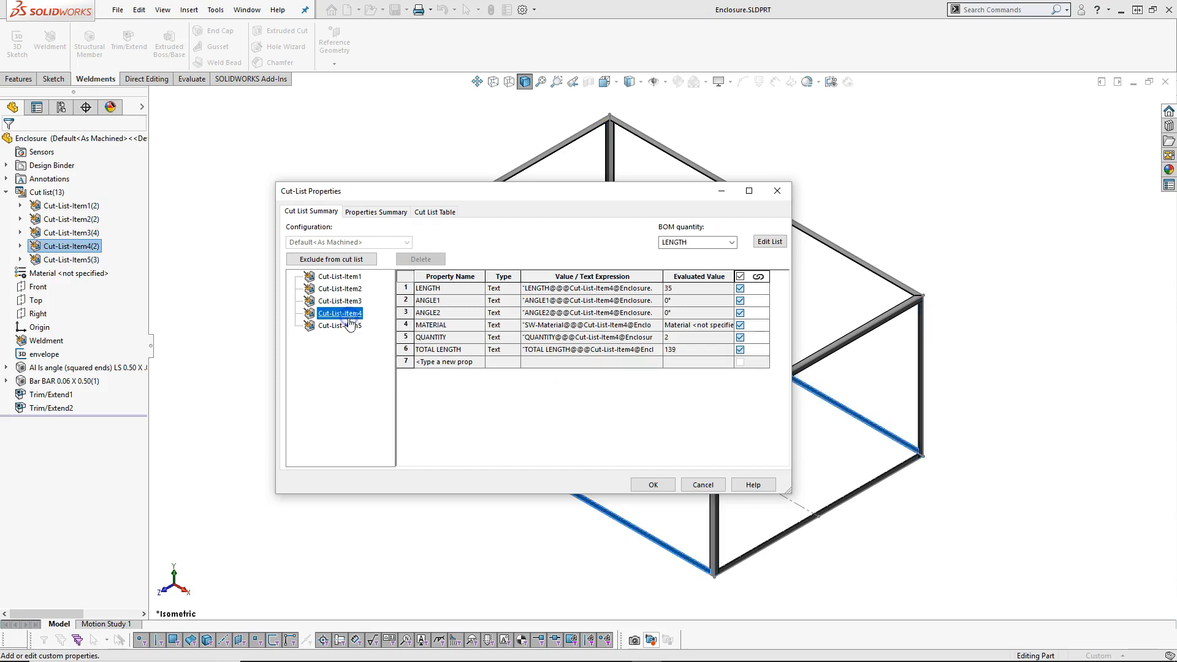
click(478, 363)
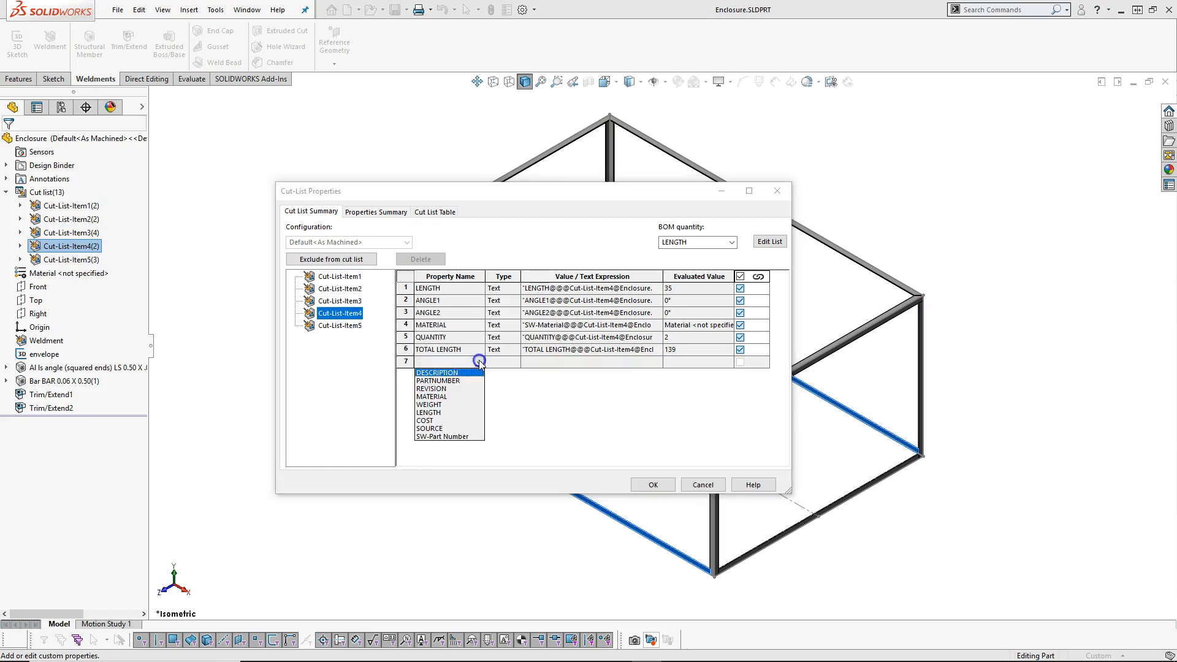
click(444, 372)
click(544, 363)
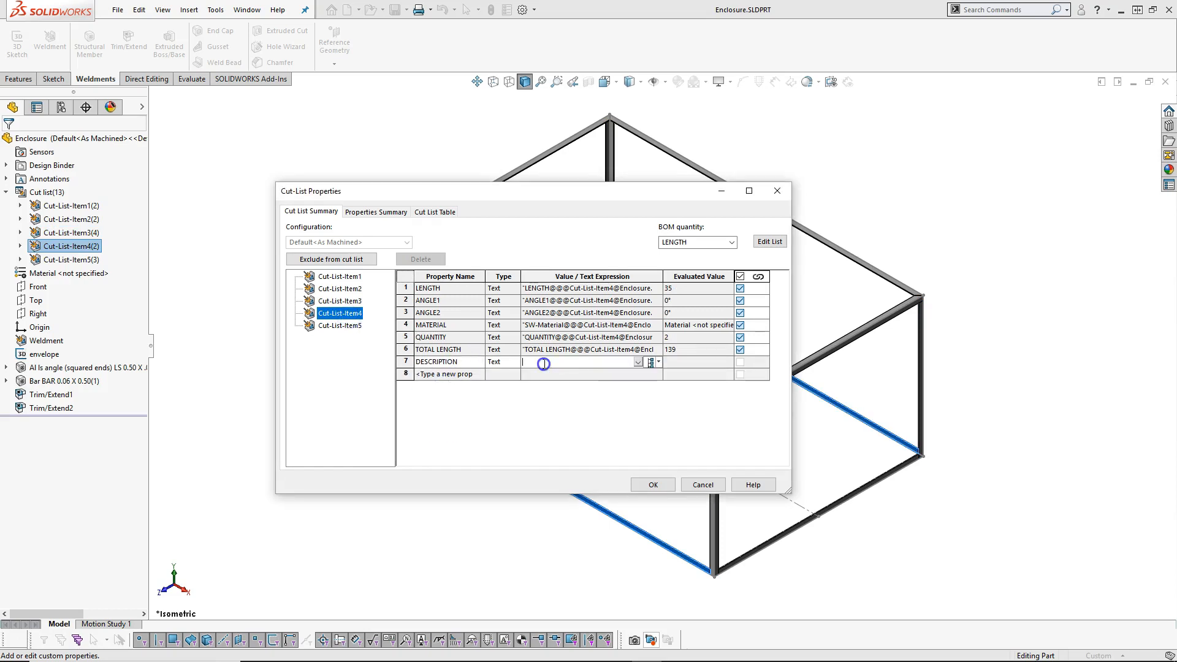
key(ctrl+v)
click(567, 363)
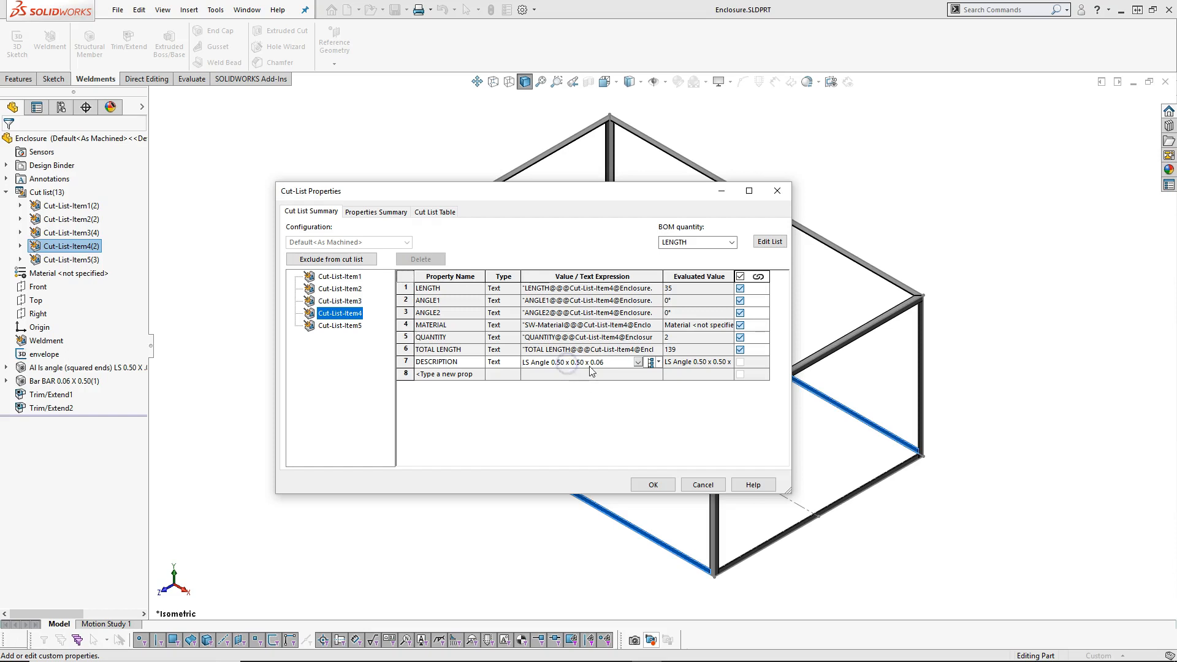
Change Cut-List-Item4's description to "BAR 0.50 x 0.06" and copy that text.
drag(552, 363, 511, 363)
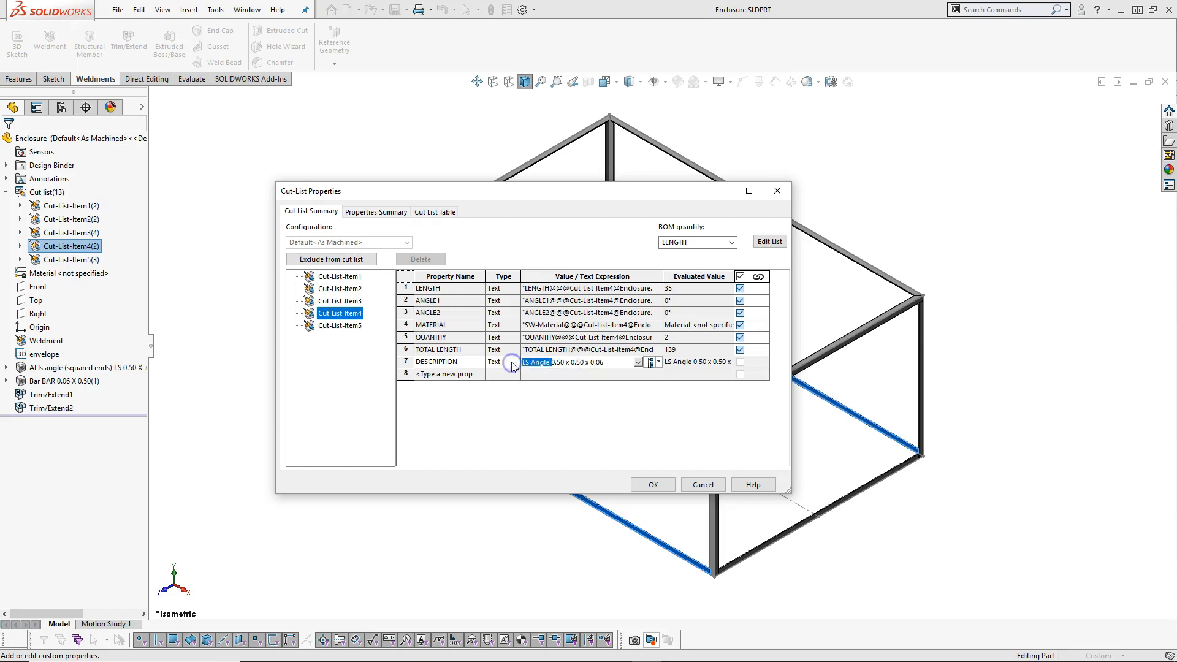
text(BAR)
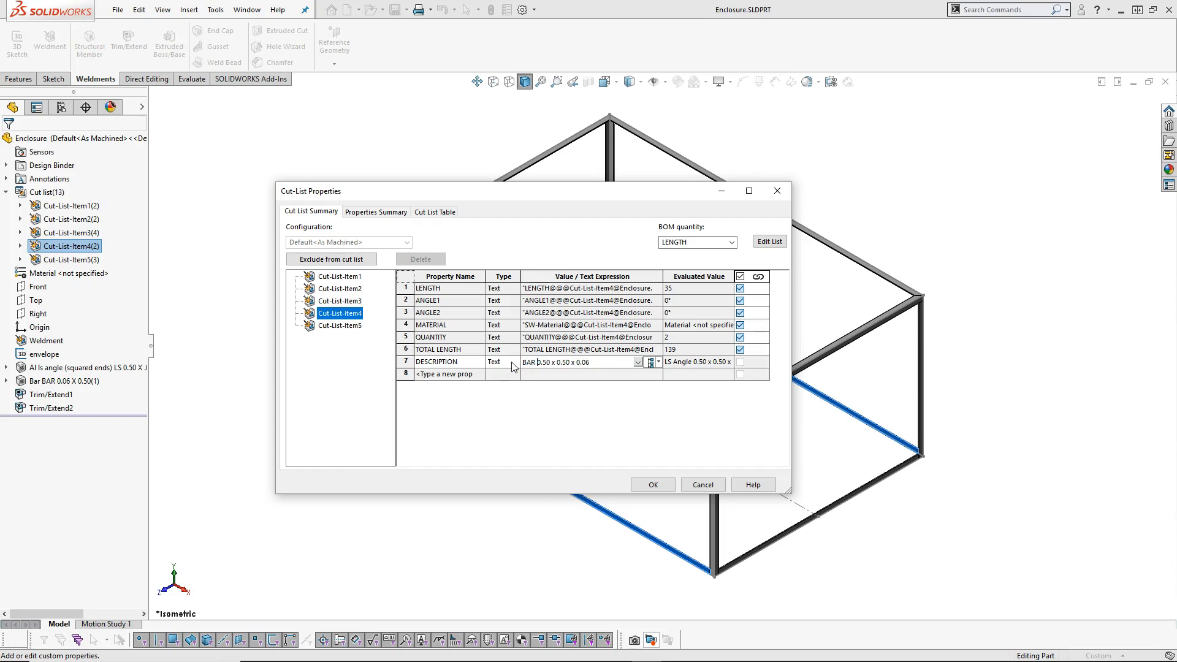
key(Delete)
key(Delete)
key(Delete)
key(Delete)
key(Delete)
key(Delete)
key(Delete)
drag(574, 363, 522, 363)
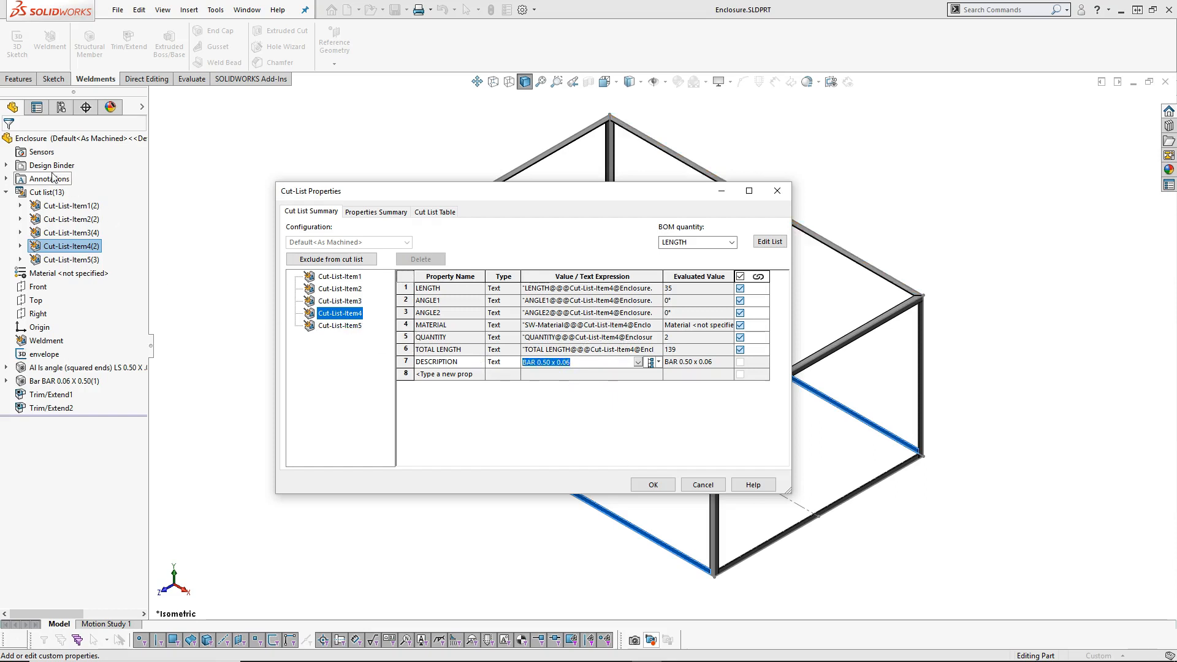
click(480, 374)
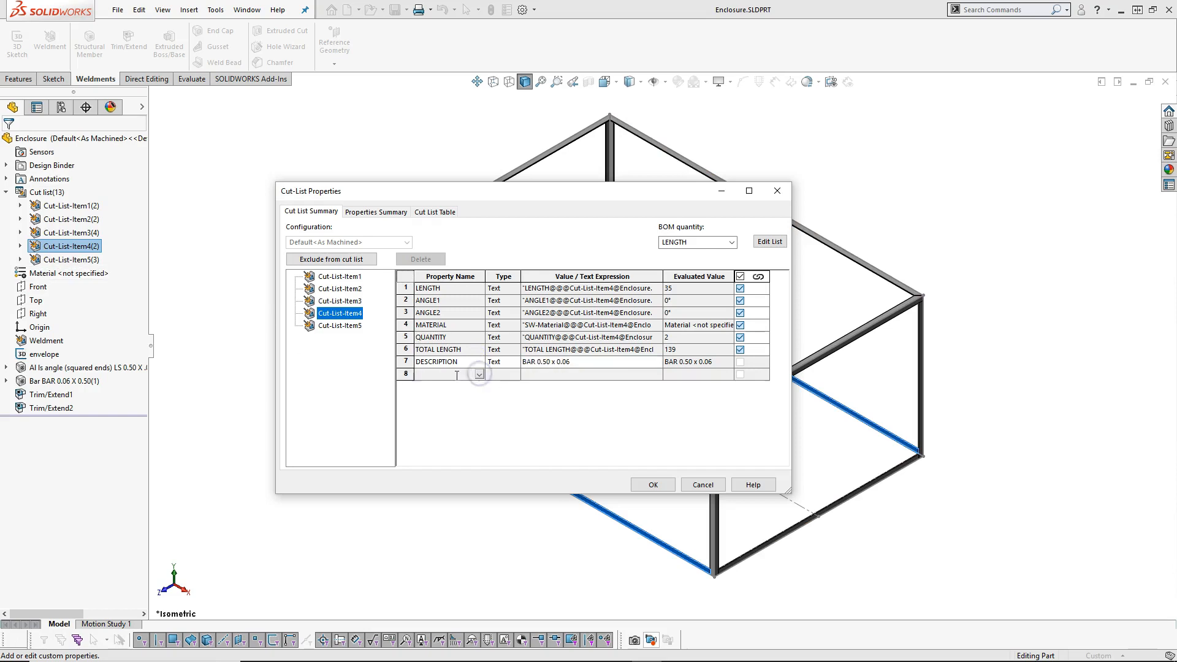
click(531, 395)
Add a DESCRIPTION property to Cut-List-Item5 and paste "BAR 0.50 x 0.06" as its value.
click(351, 328)
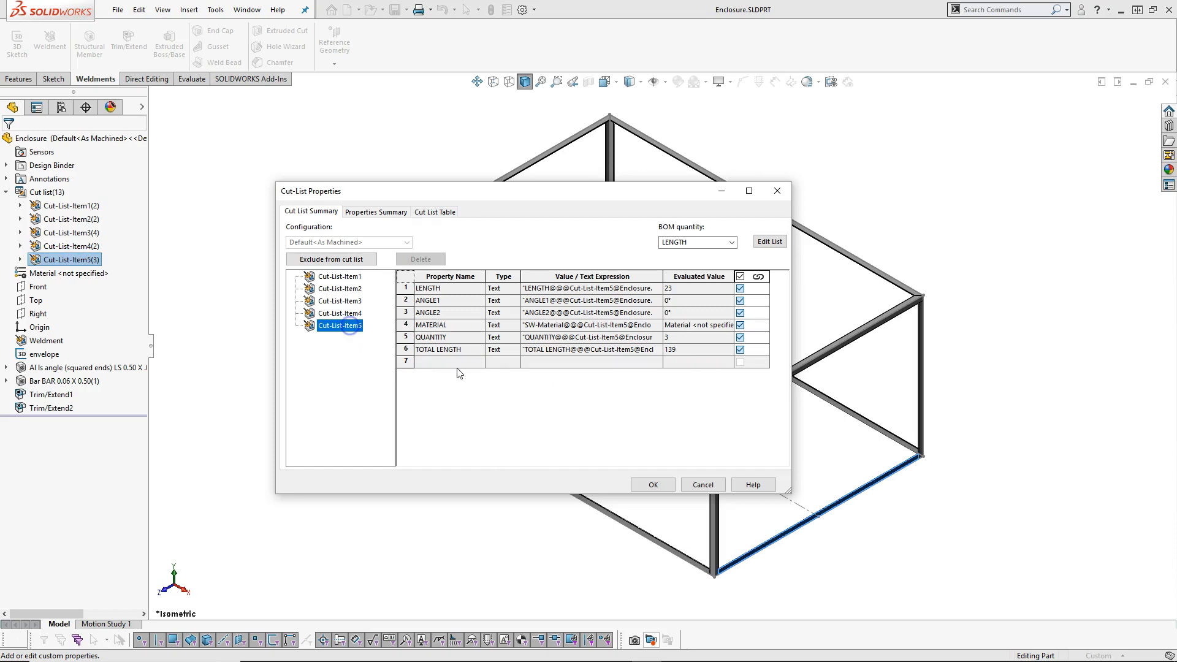
click(479, 362)
click(441, 374)
click(529, 362)
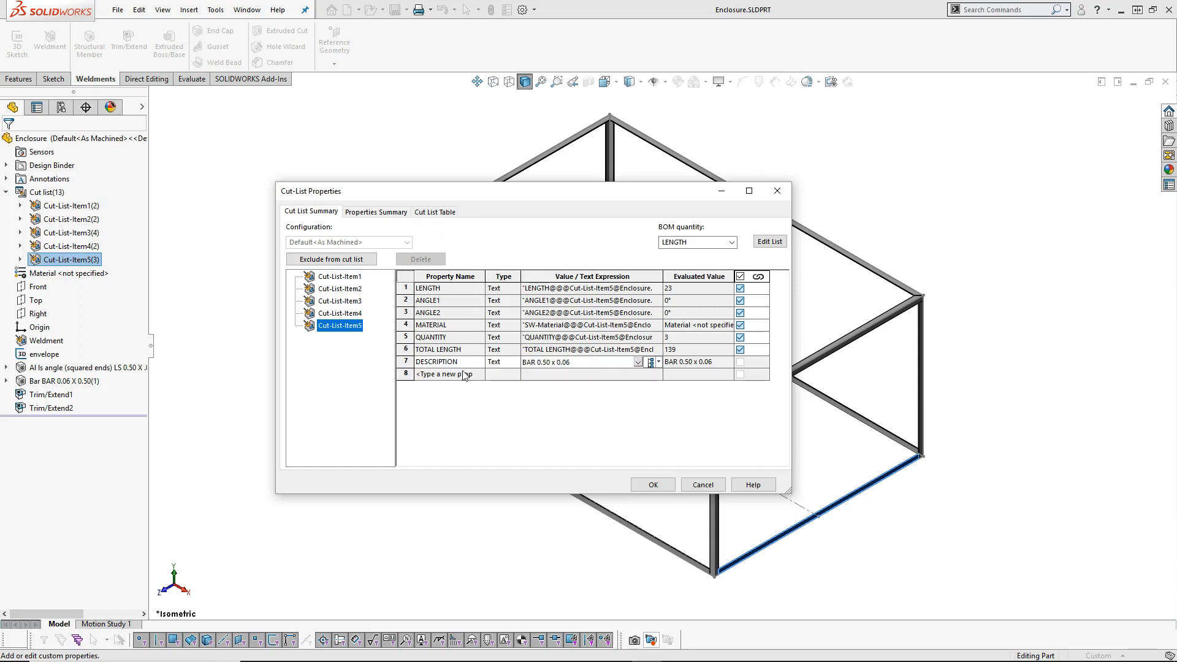
Review the descriptions in the cut list table and apply the cut-list property changes.
click(338, 277)
click(433, 212)
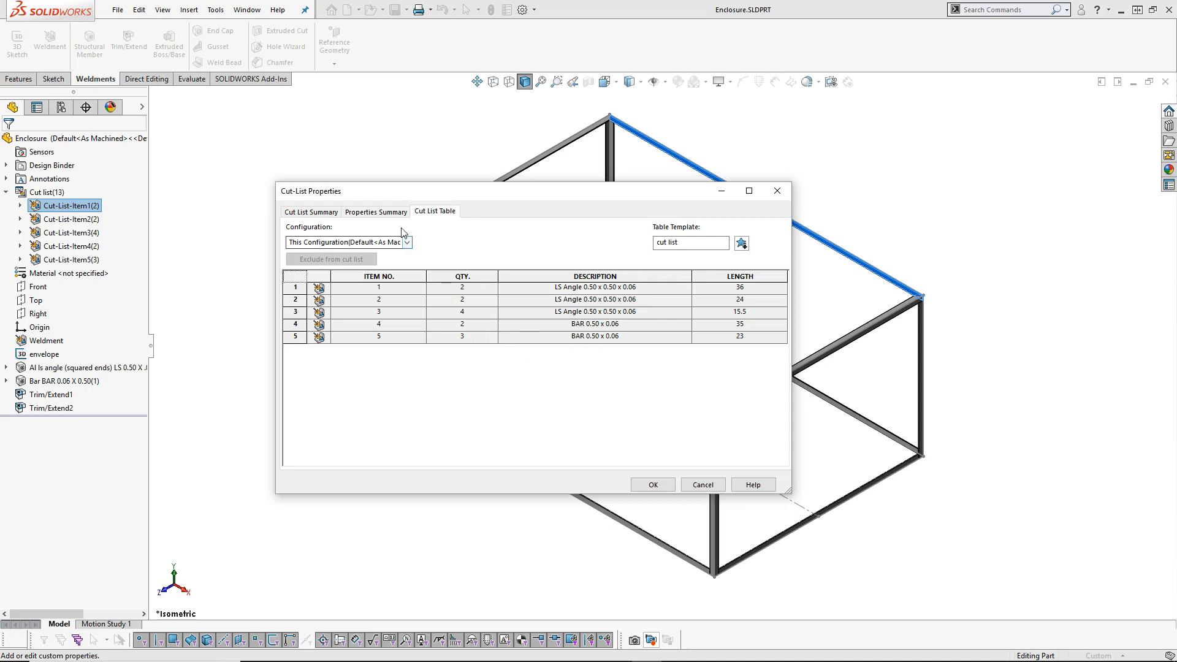
click(305, 211)
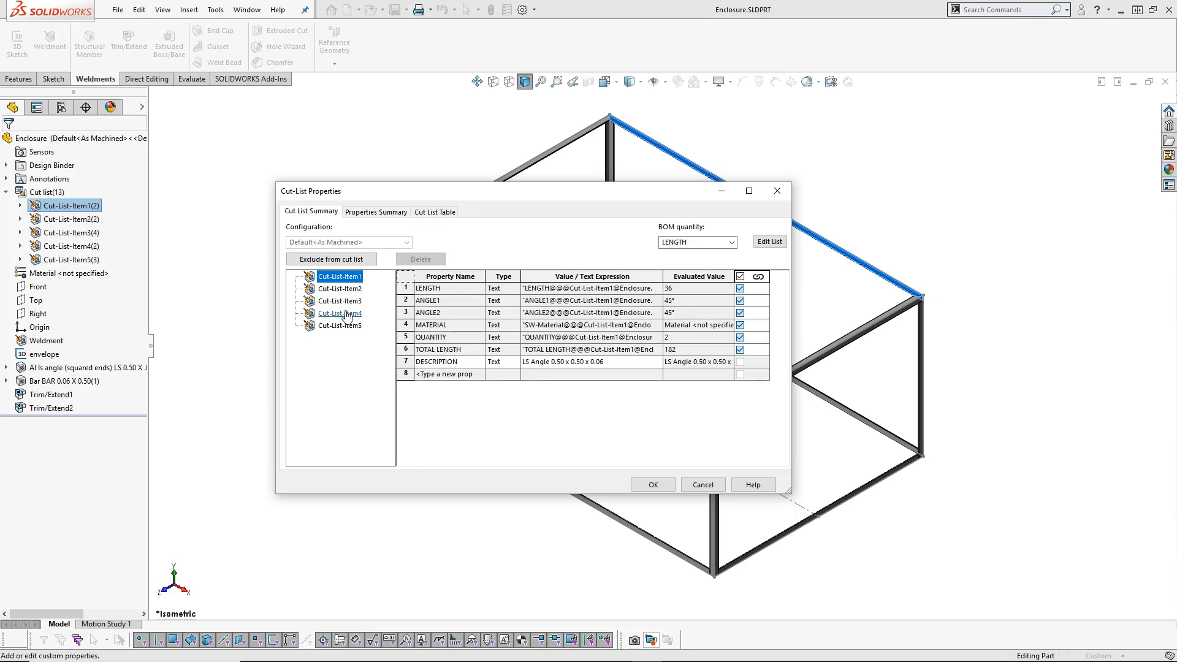
click(345, 289)
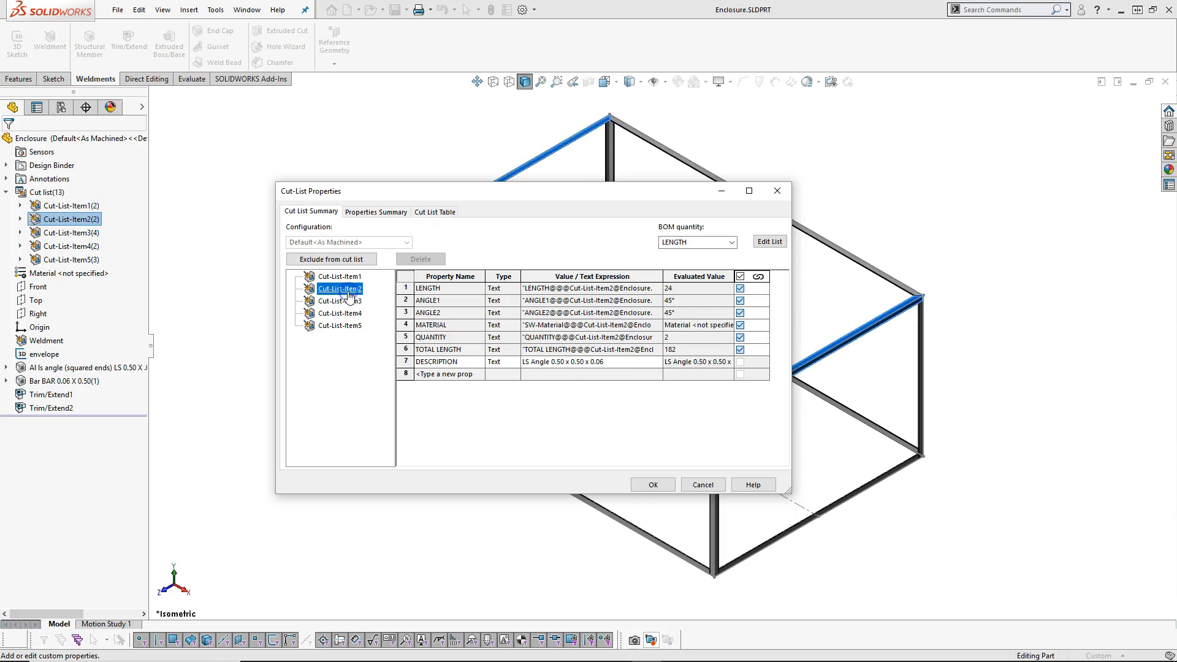
click(654, 484)
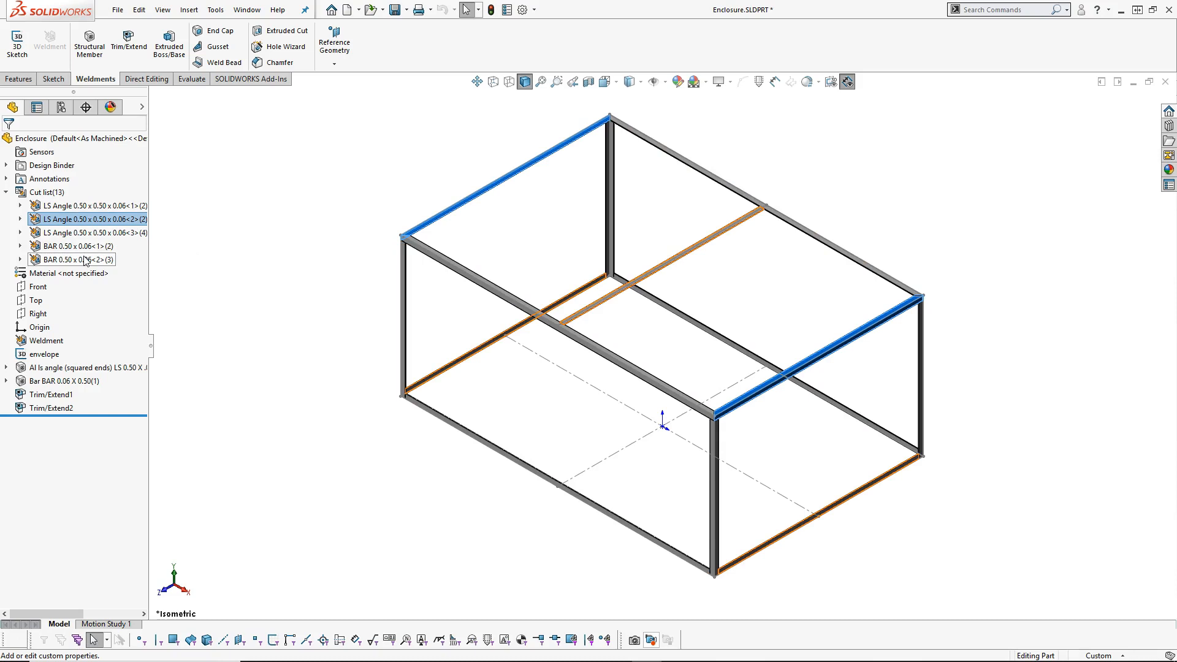
click(225, 336)
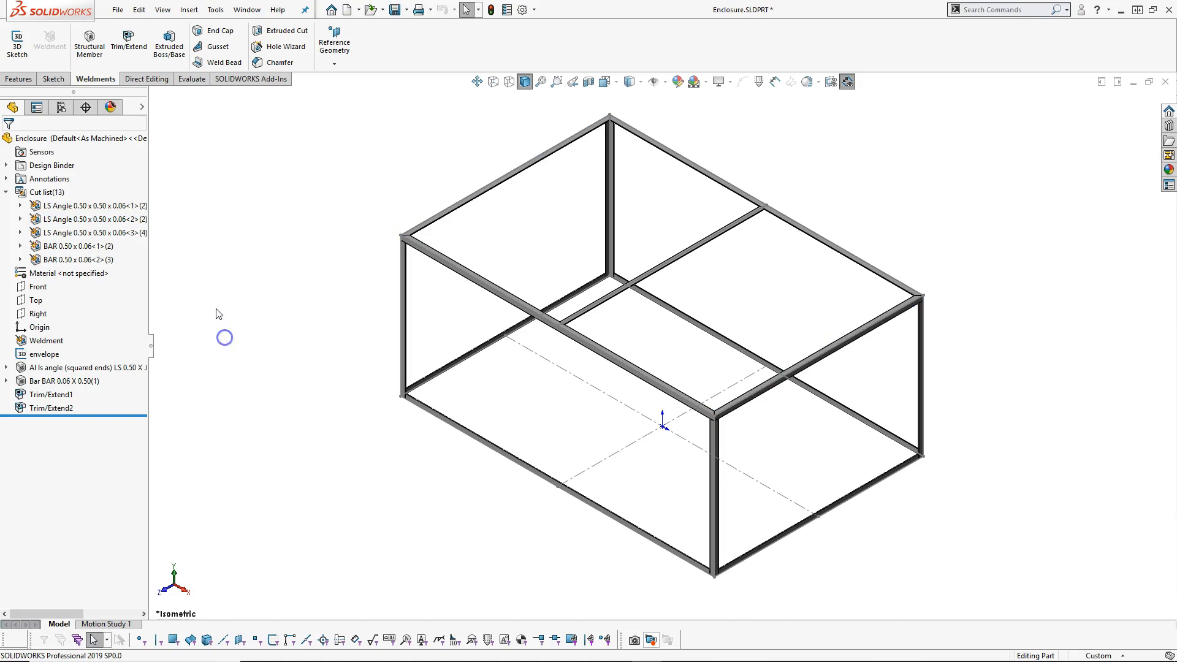
Hide all weldment bodies in the cut list, leaving only the envelope sketch geometry displayed.
right_click(59, 193)
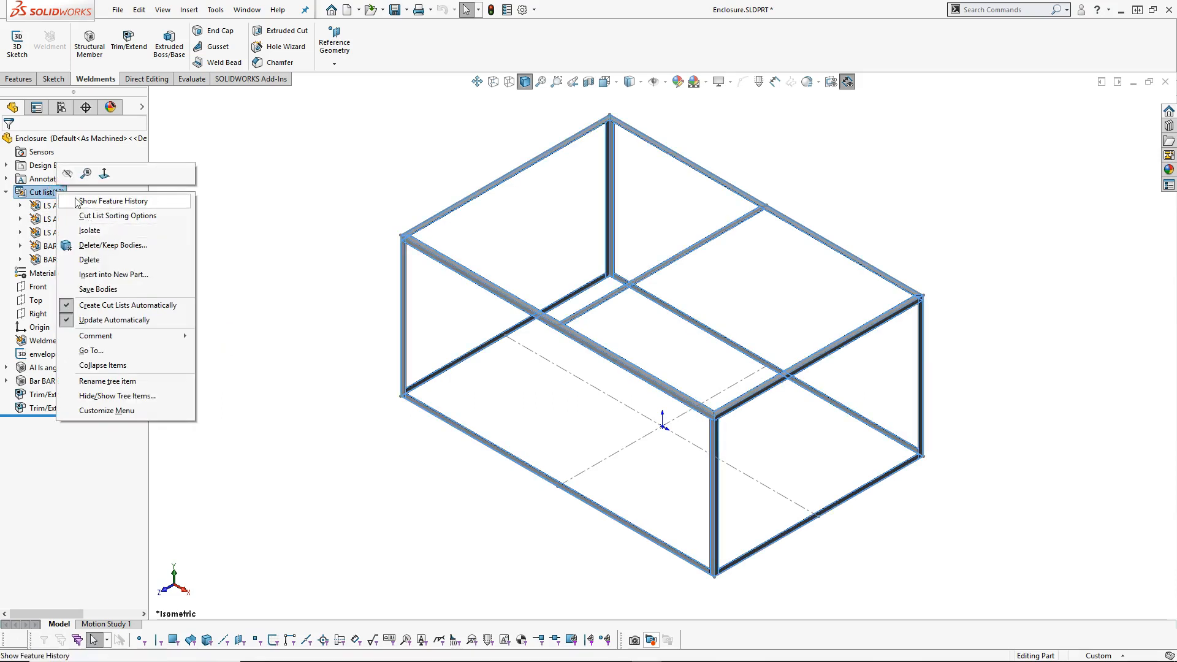
click(68, 174)
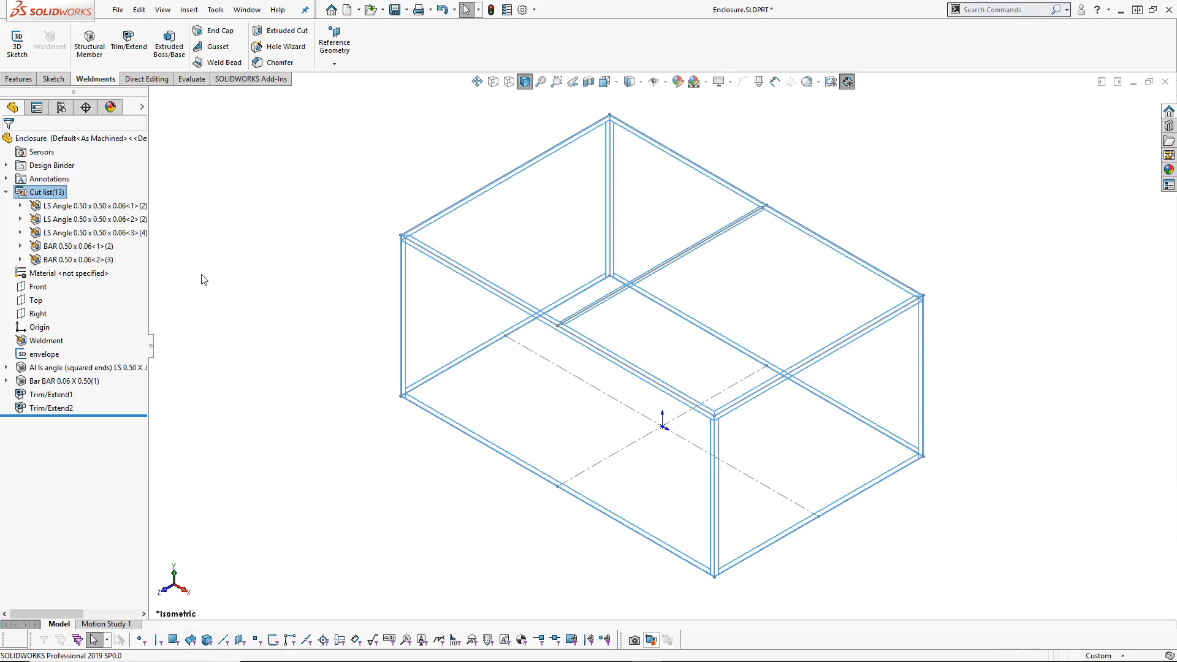
click(205, 279)
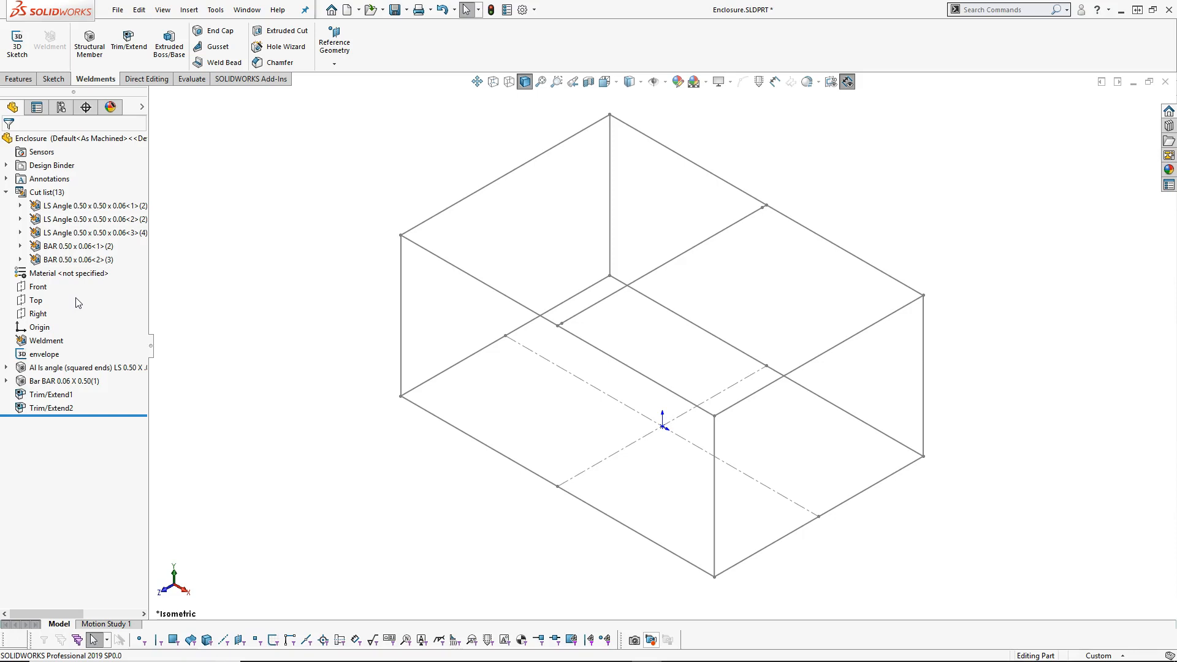
Add the Sheet Metal command set to the CommandManager and display its commands.
click(45, 341)
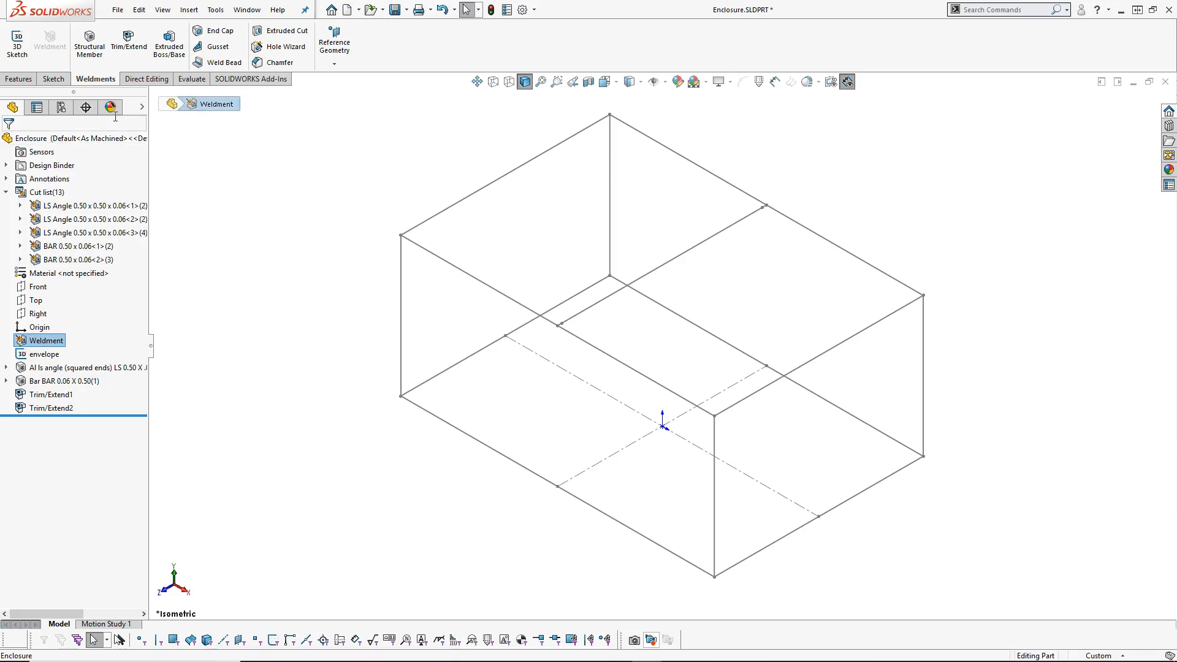
right_click(137, 79)
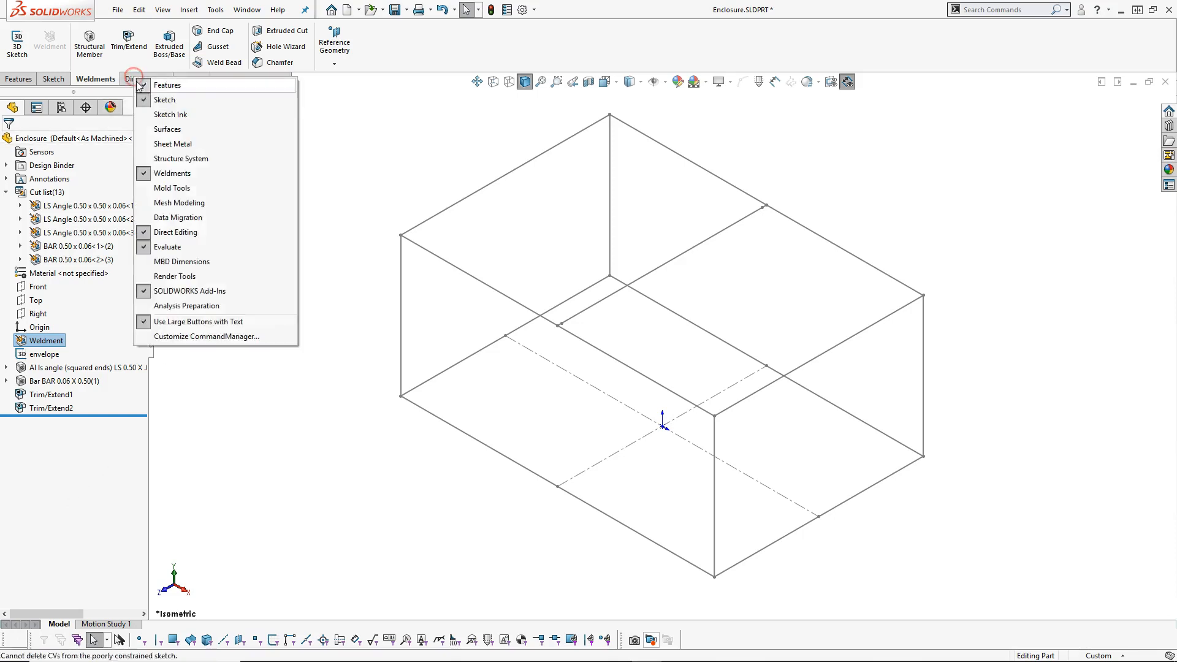
click(175, 146)
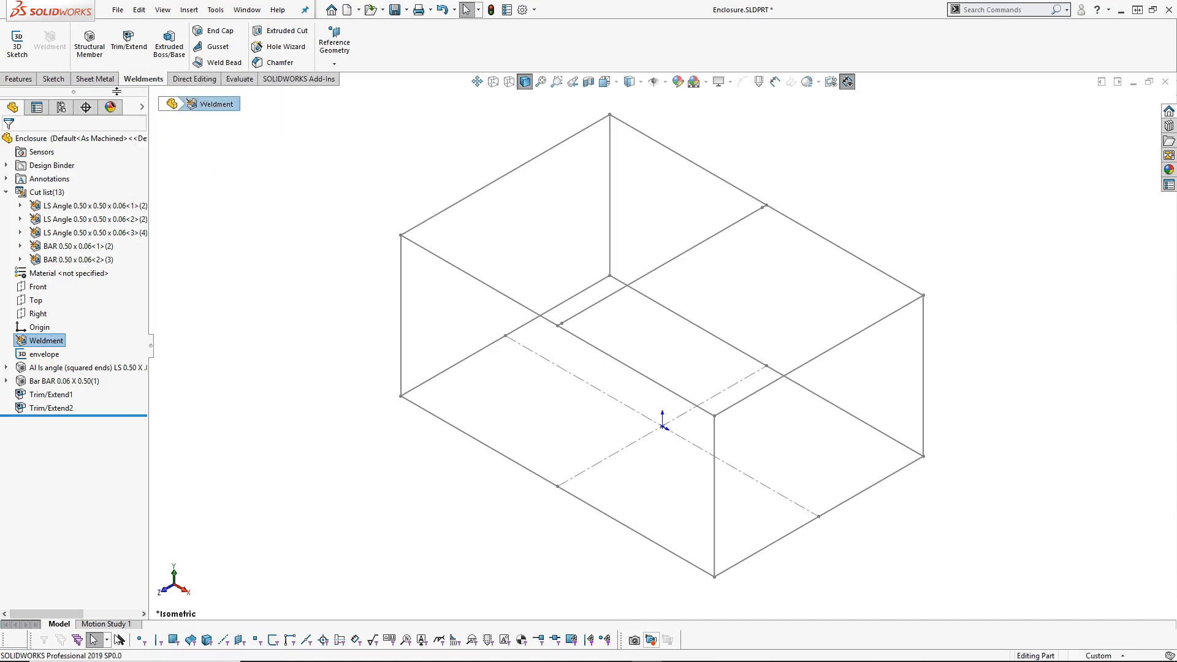
click(100, 82)
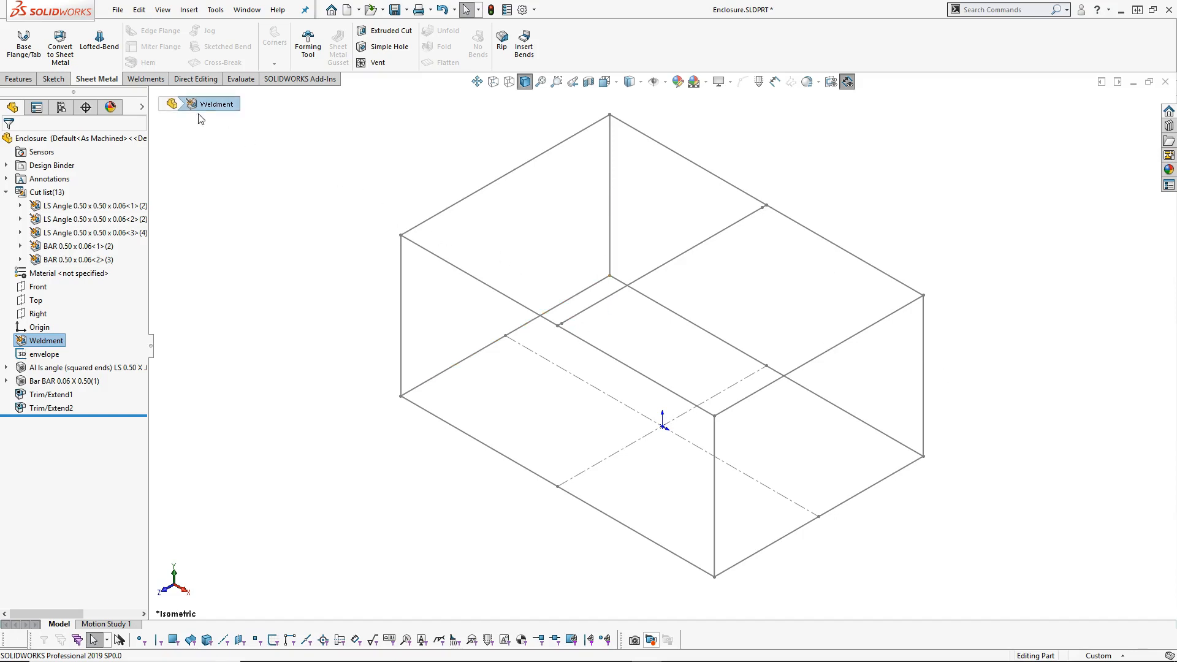
click(43, 79)
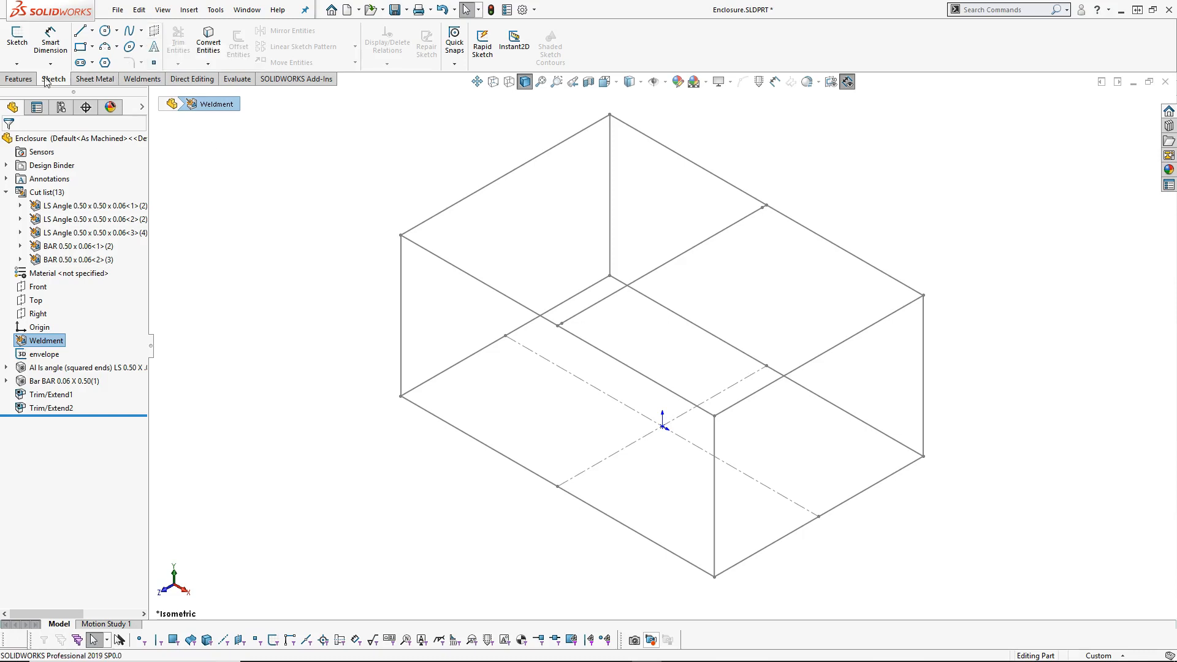
click(20, 79)
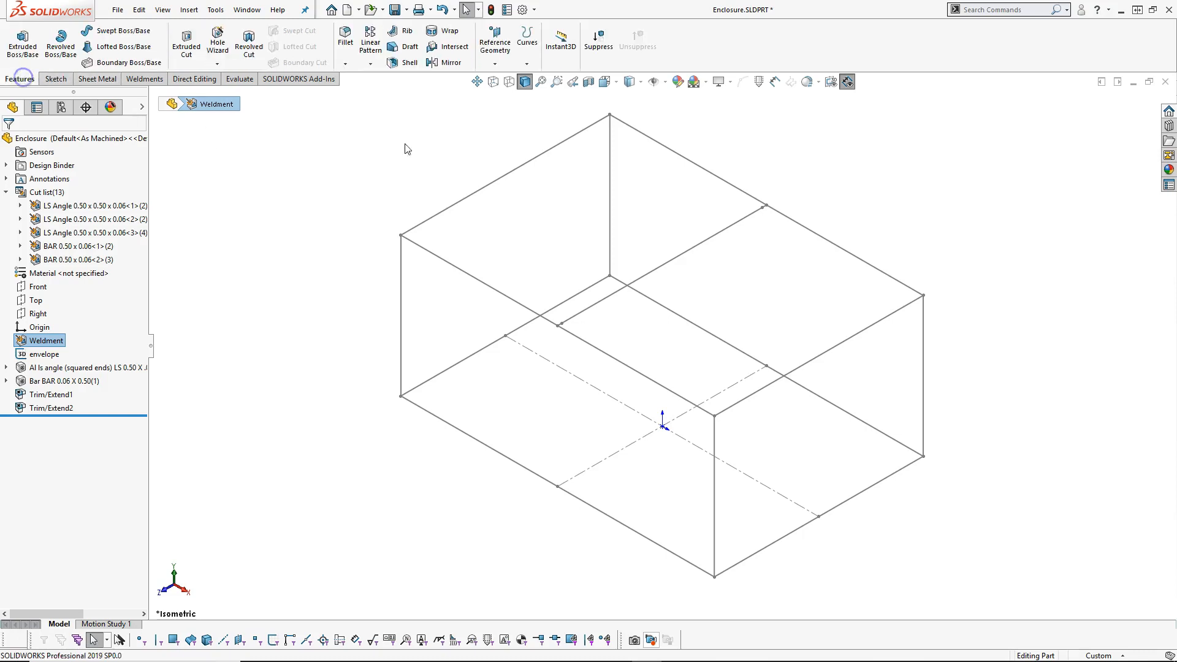
click(496, 64)
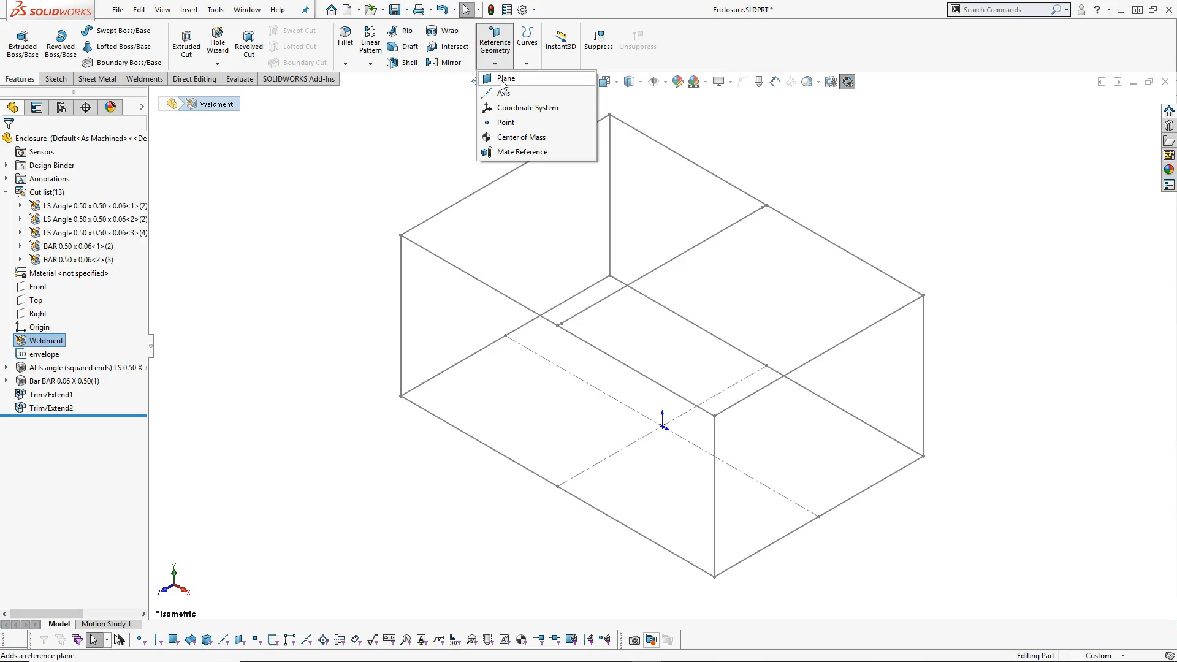
click(390, 182)
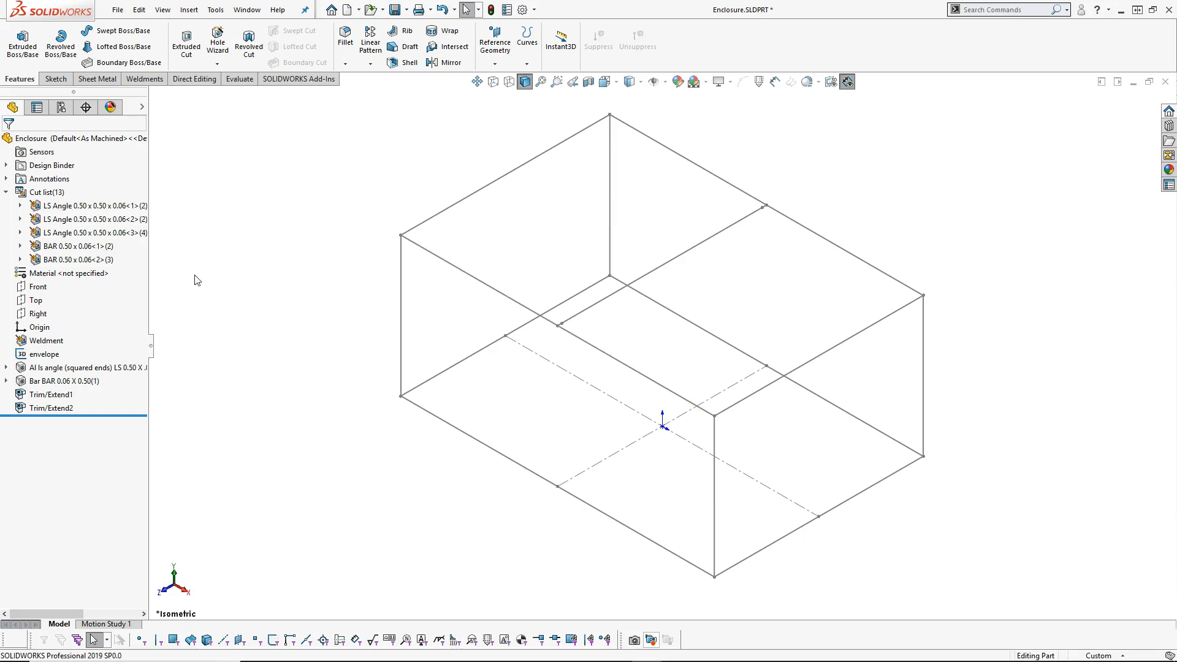
Sketch a vertical line on the Right plane from the end of the envelope's base centerline up to the end of the upper cross line.
click(103, 84)
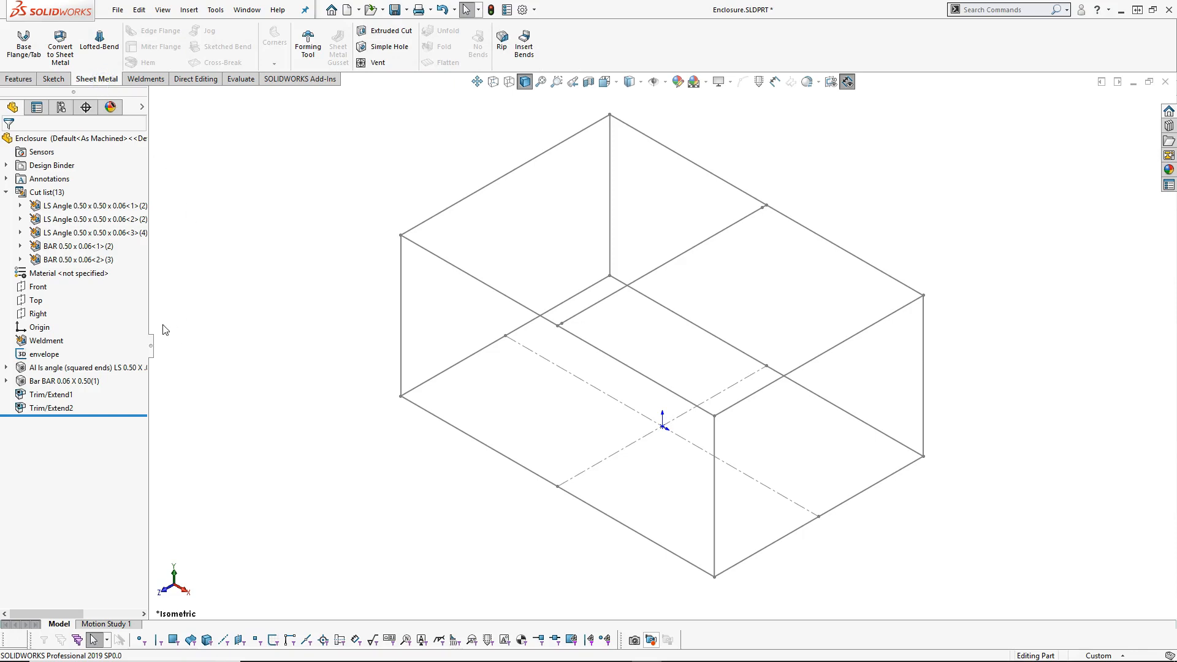
click(38, 313)
click(57, 292)
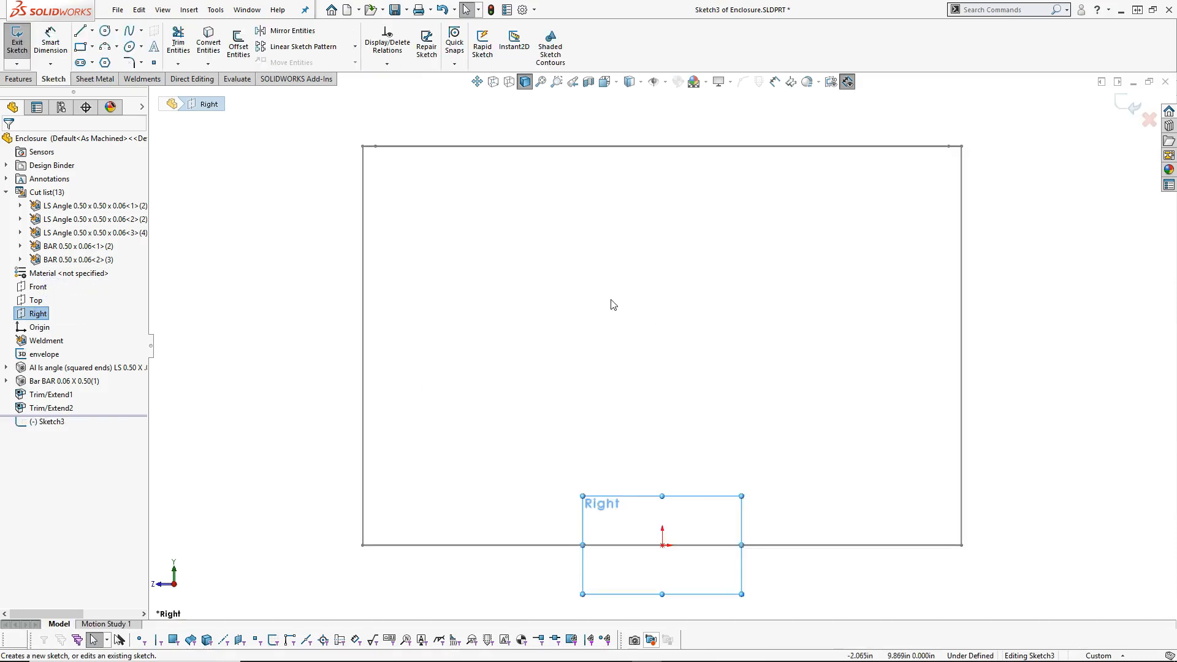
mouse_move(605, 310)
middle_down()
mouse_move(633, 312)
mouse_move(635, 337)
mouse_move(628, 258)
mouse_move(581, 271)
mouse_move(615, 318)
middle_up()
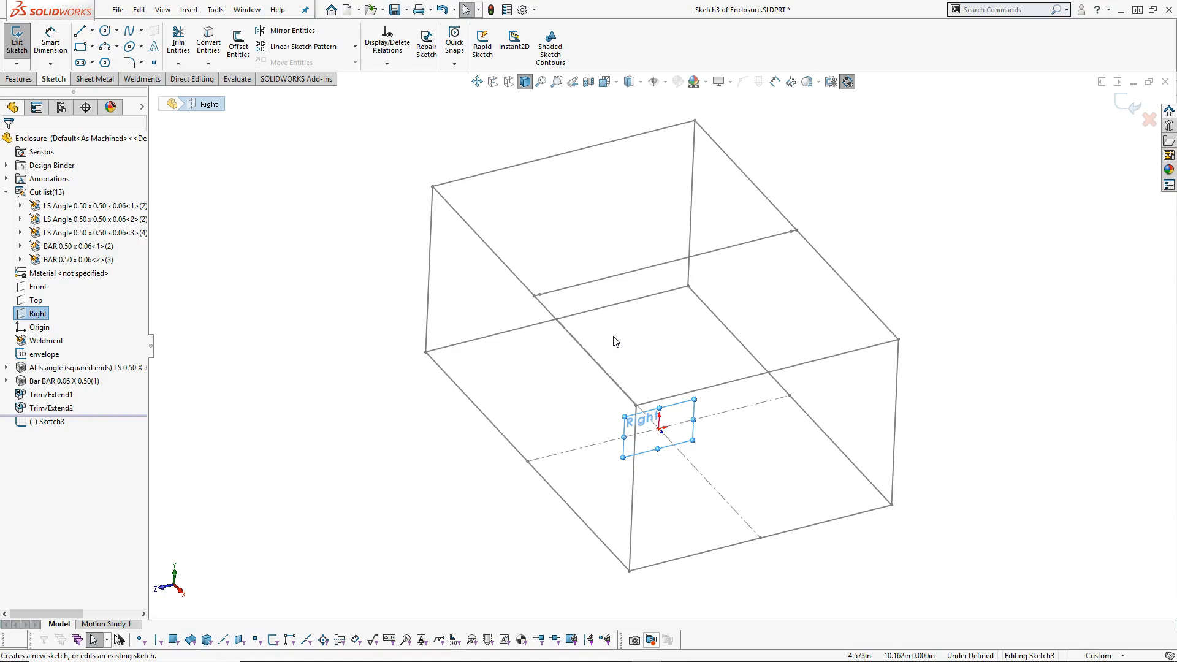
click(80, 30)
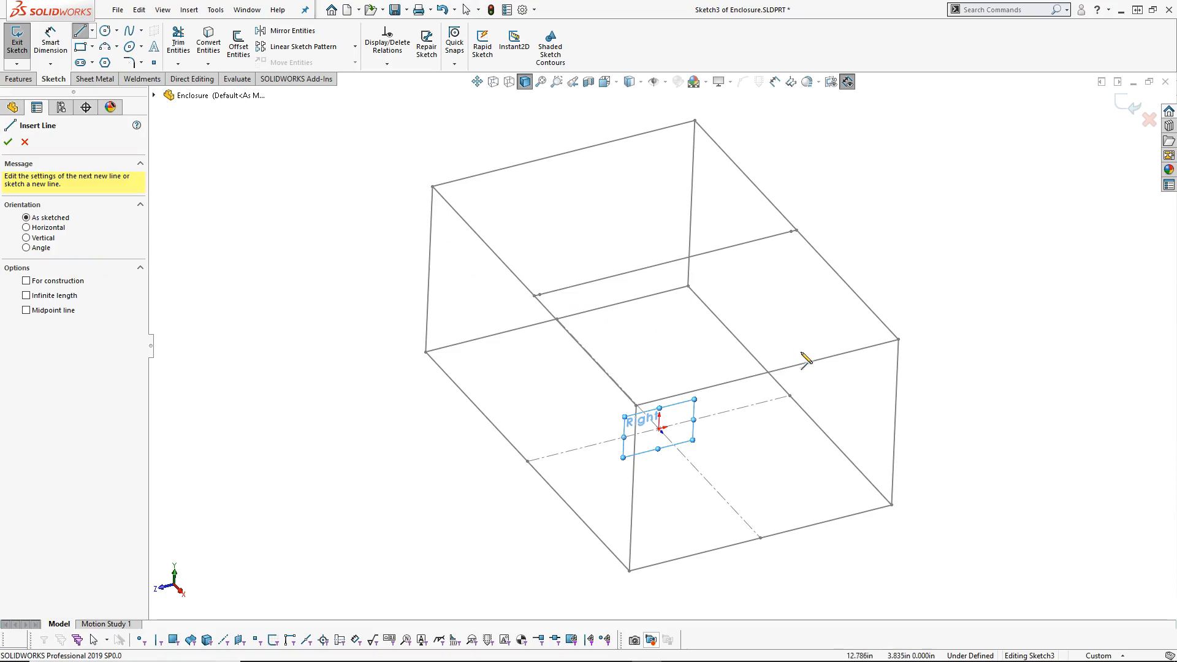
click(790, 396)
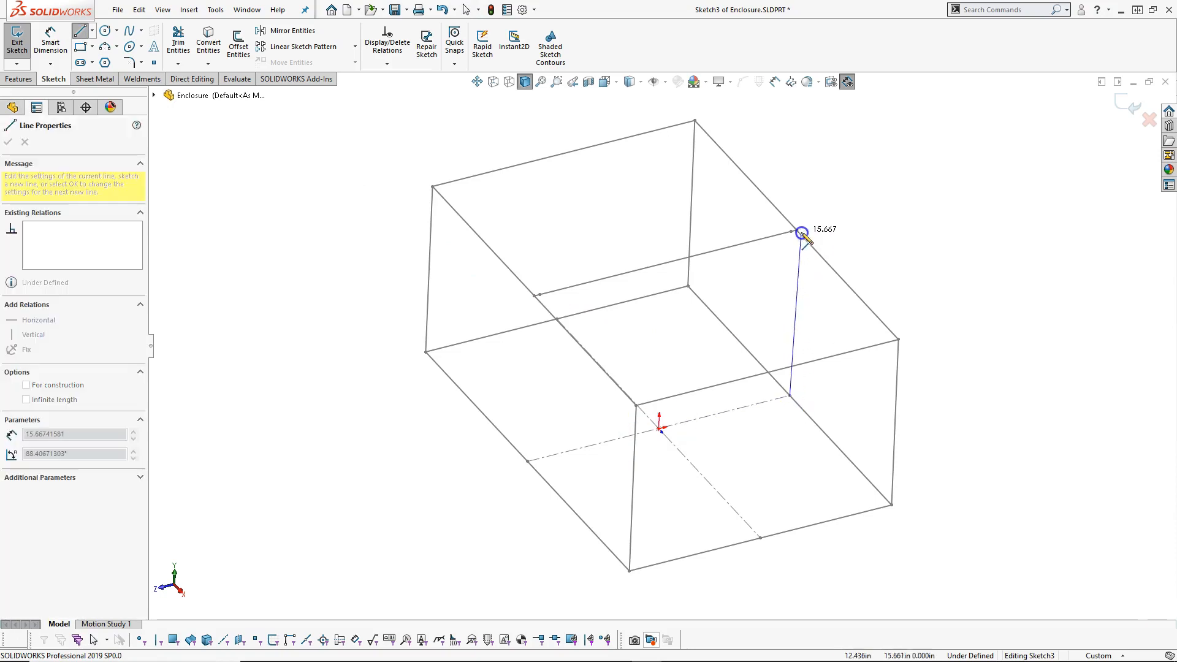
click(798, 231)
key(Escape)
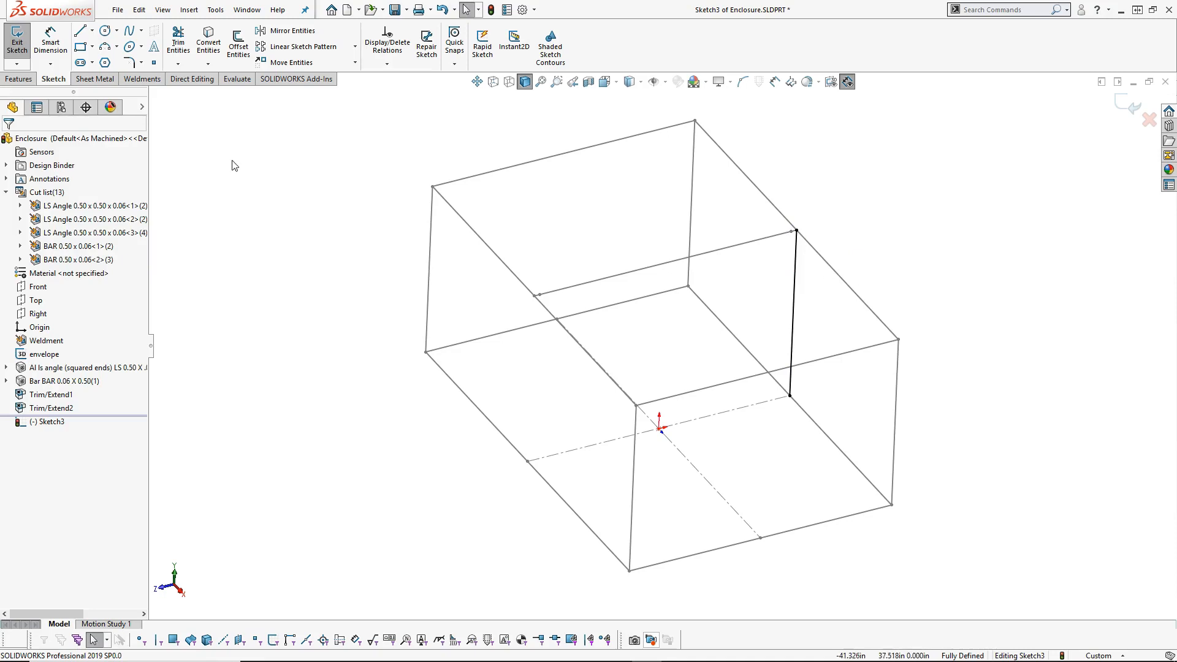
Start a Base Flange from the vertical sketch line and set Direction 1 to Up To Vertex at the back face's upper corner on the negative X end.
click(94, 79)
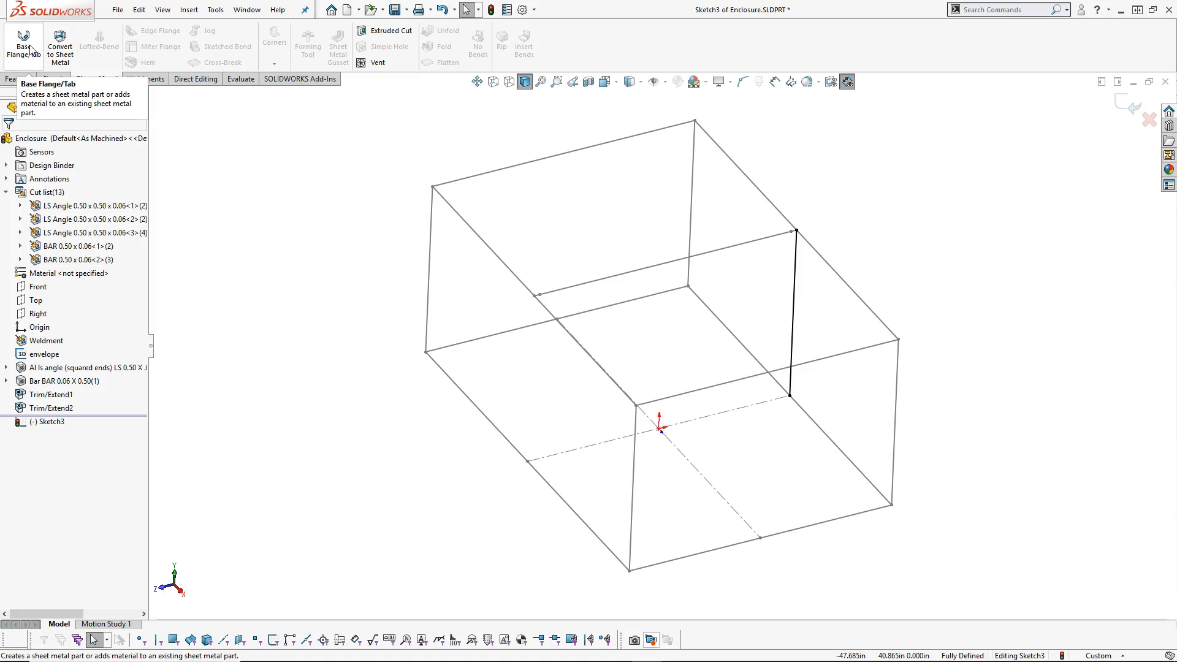
click(21, 79)
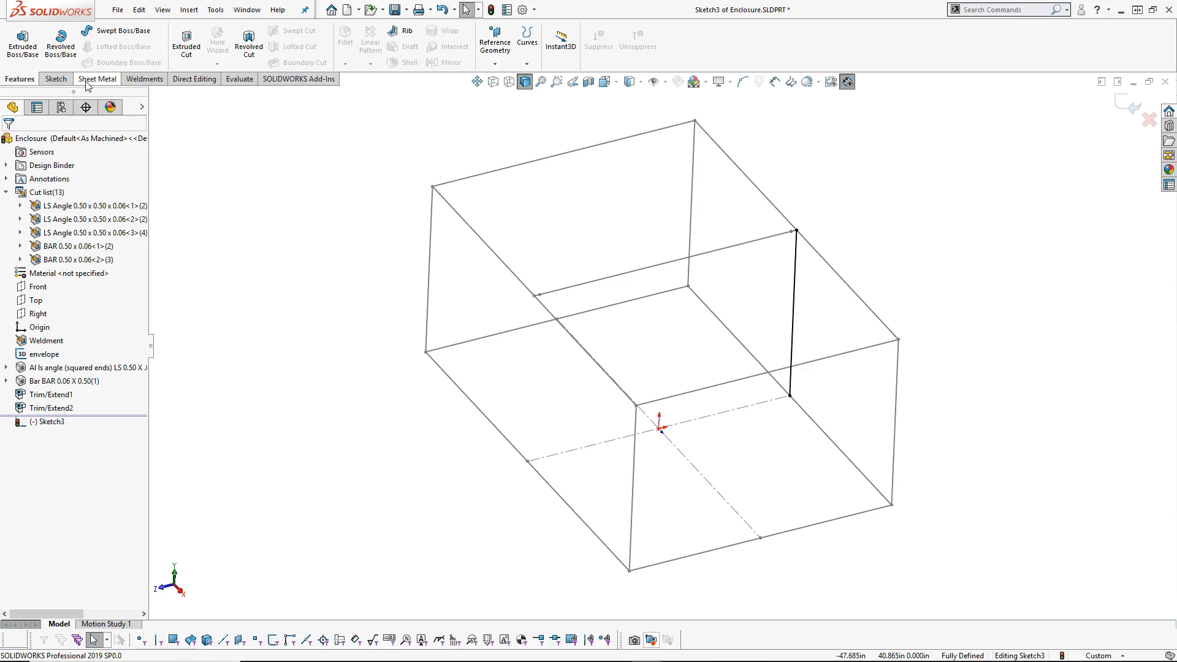
click(87, 82)
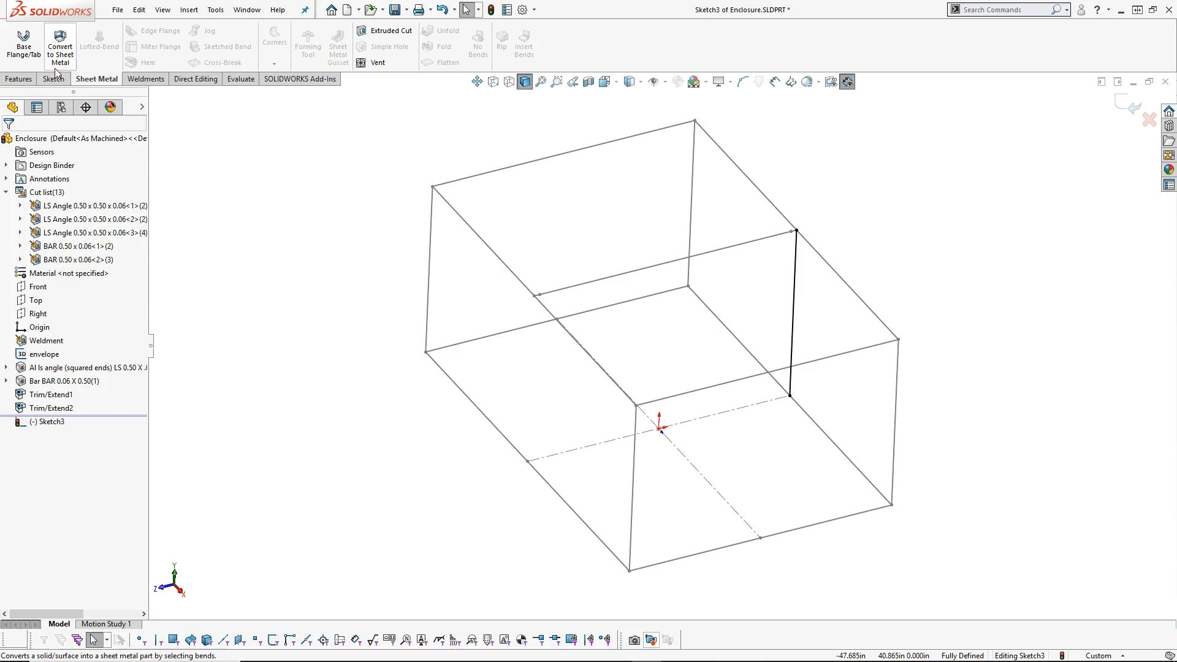
click(23, 46)
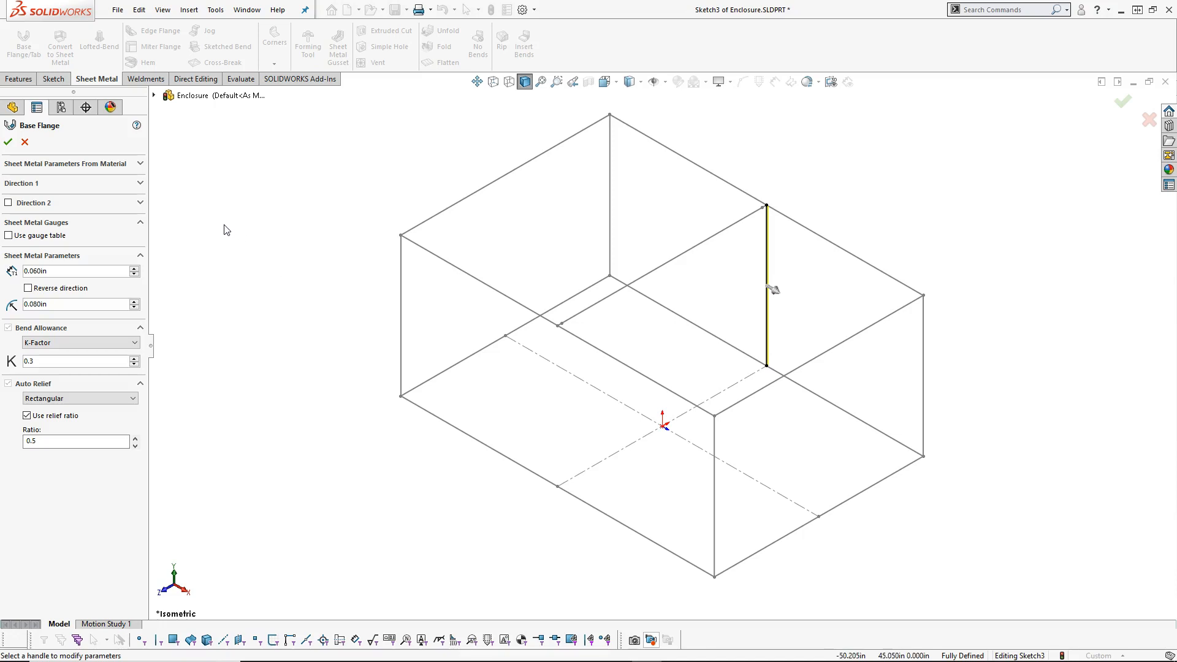
click(140, 184)
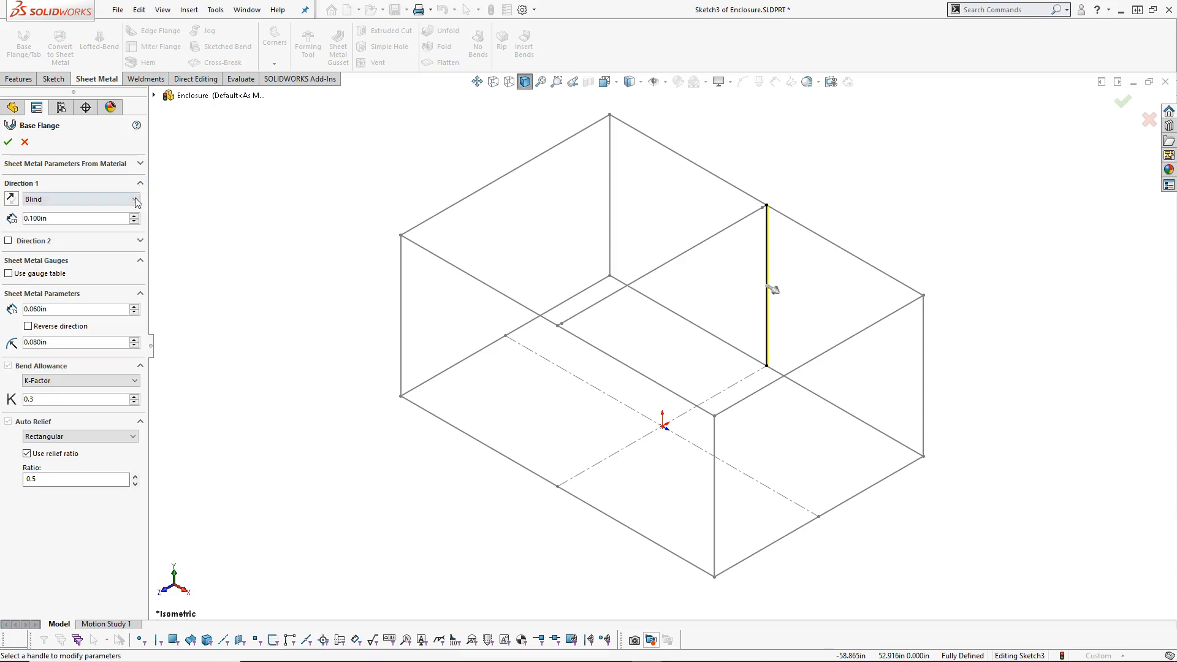
click(106, 200)
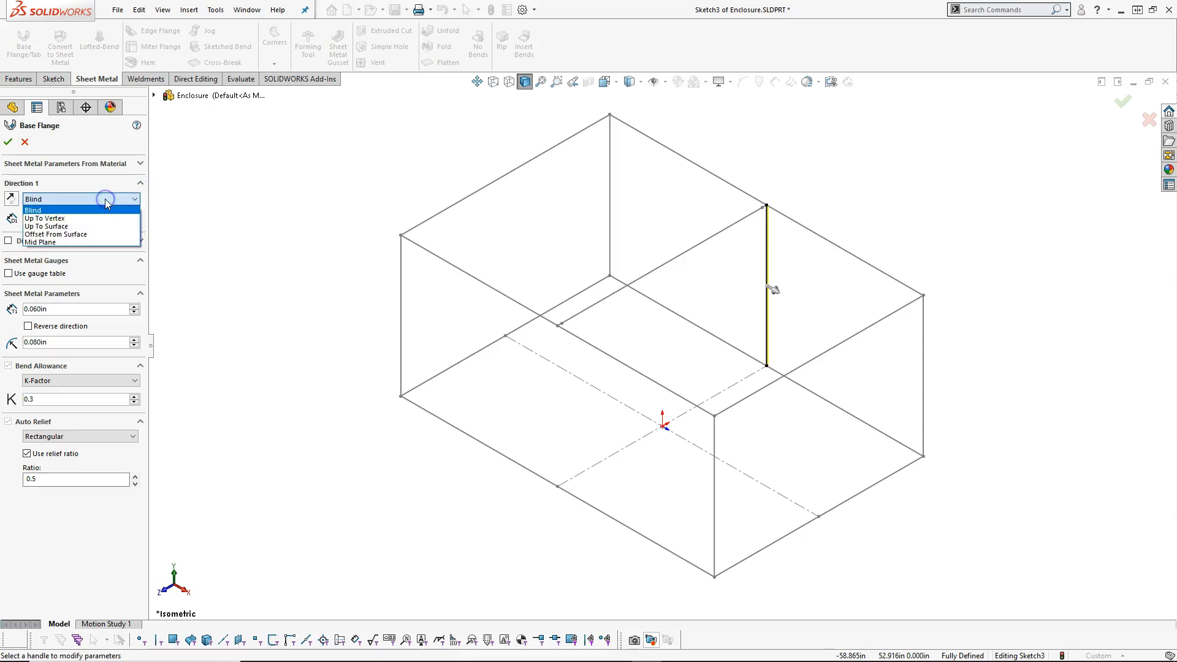
click(87, 219)
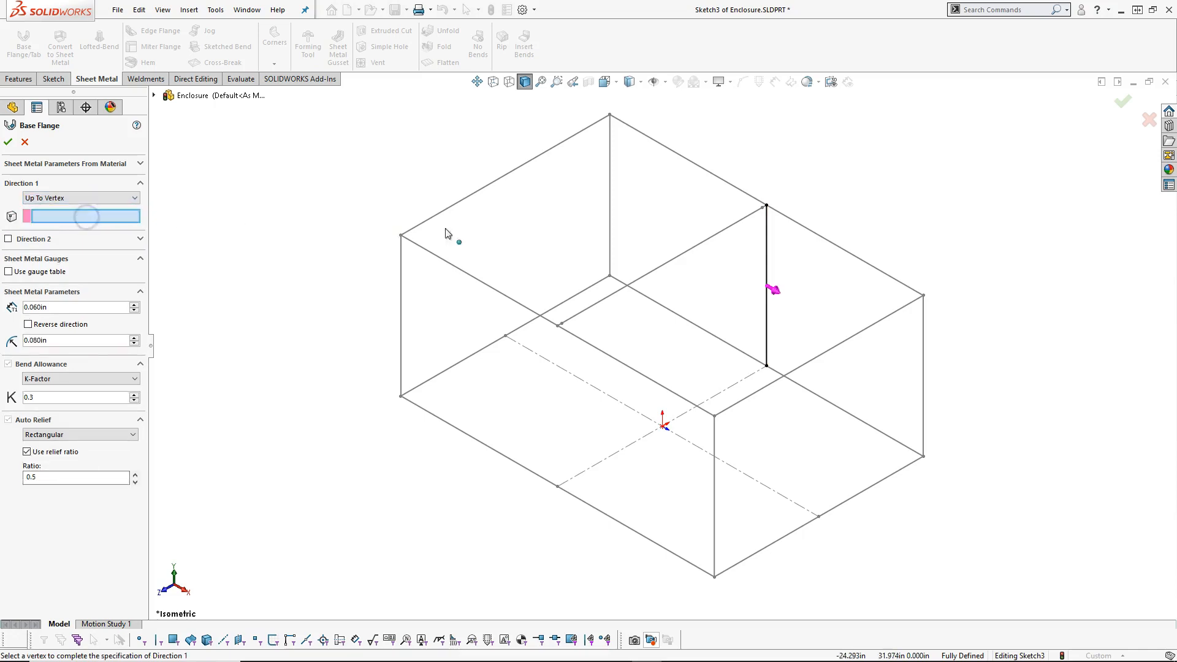
click(611, 116)
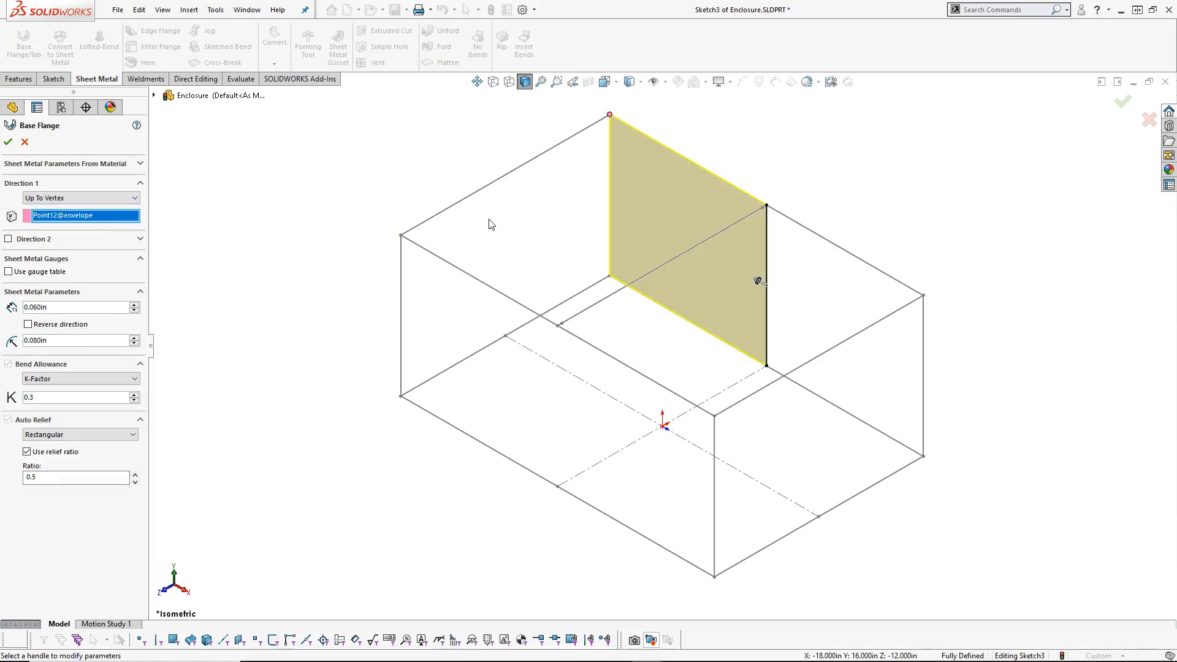
Enable Direction 2 of the base flange and set it to Up To Vertex at the back face's opposite upper corner.
click(8, 240)
click(59, 254)
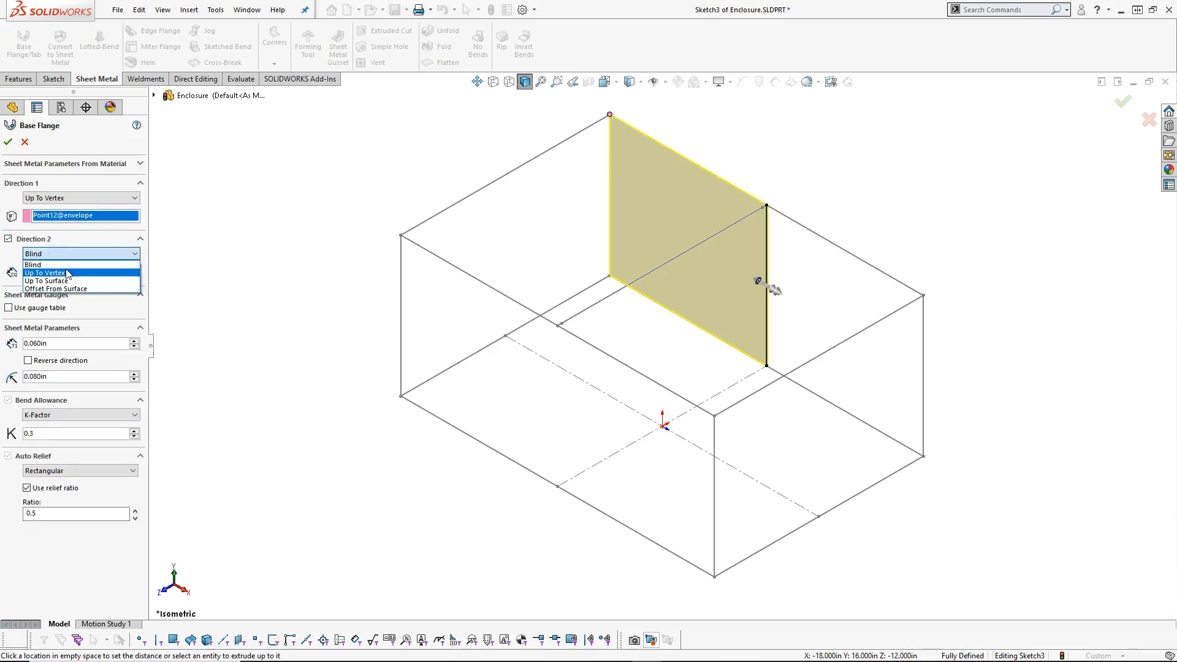
click(68, 274)
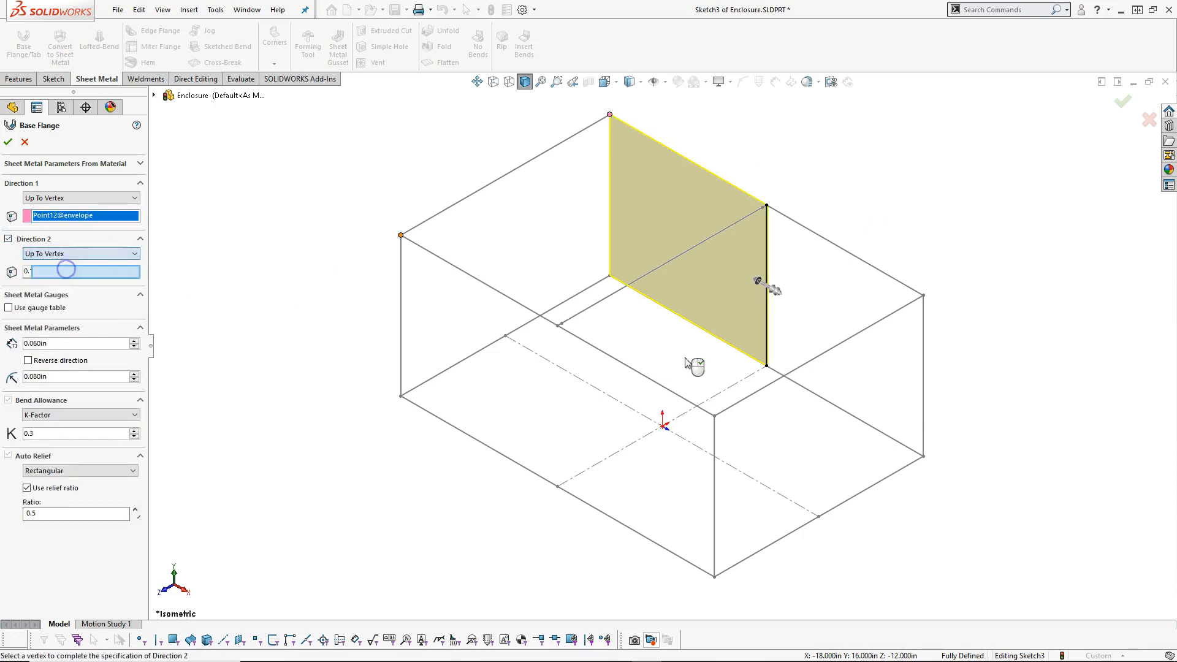
click(926, 297)
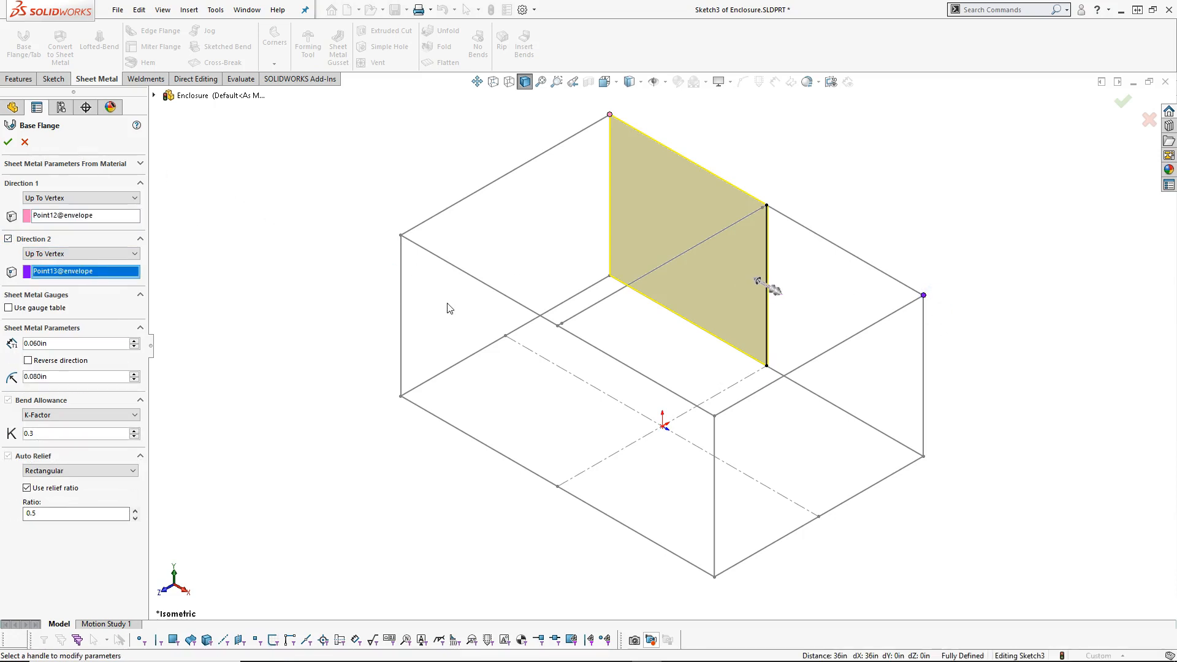
Check in side view on which side of the envelope line the flange thickness lies, and create the base flange.
key(ctrl+3)
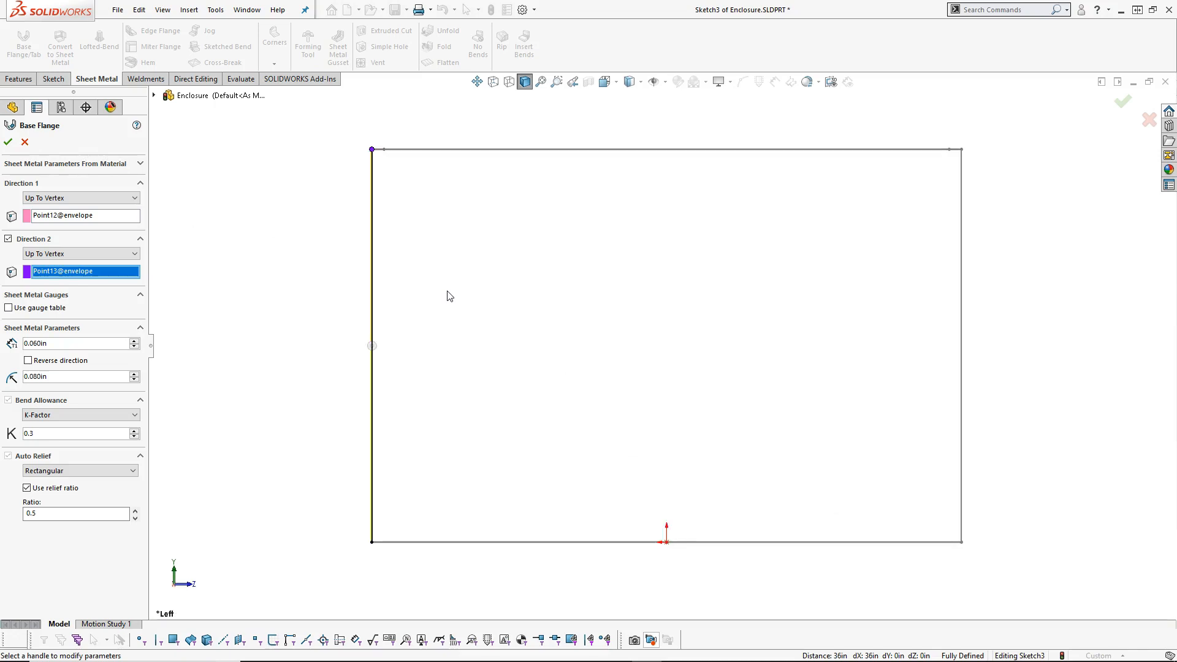
key(ctrl+4)
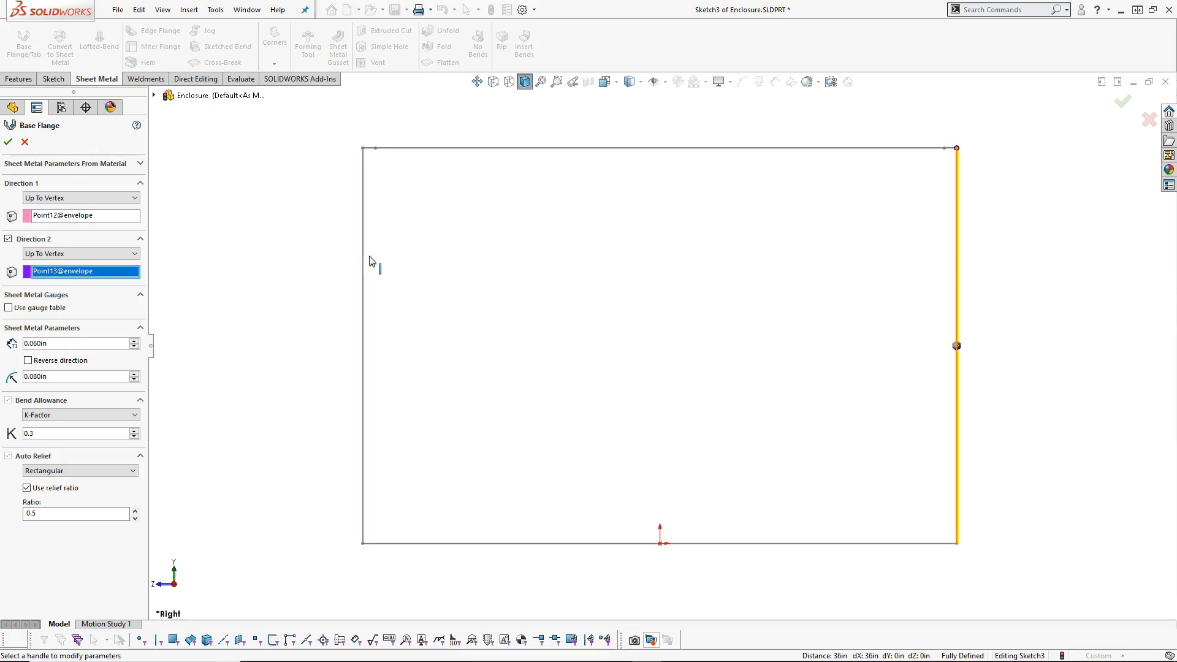
scroll(897, 188, down, 3)
scroll(841, 215, down, 2)
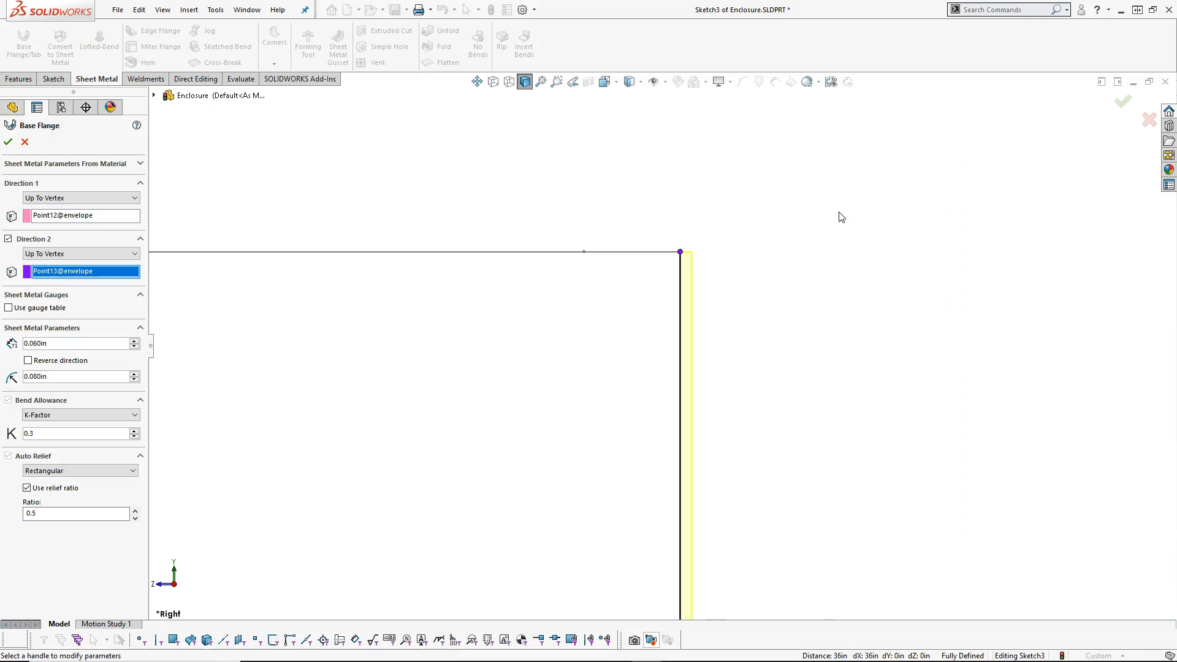
scroll(711, 321, down, 2)
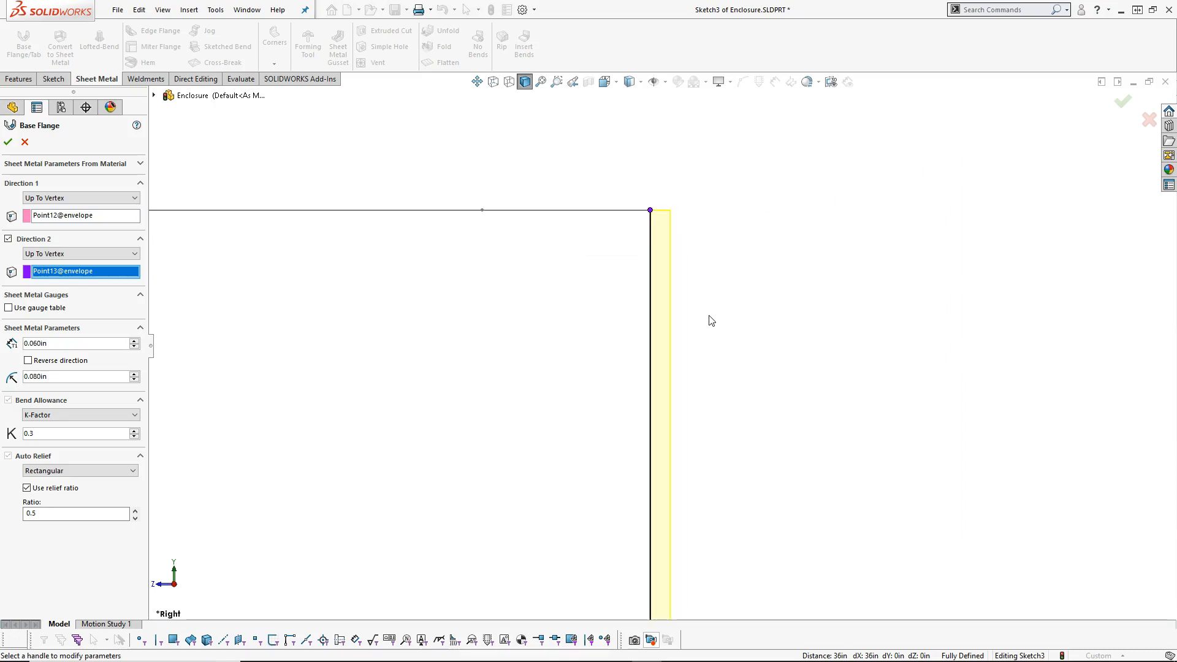
scroll(729, 304, up, 4)
scroll(646, 421, down, 2)
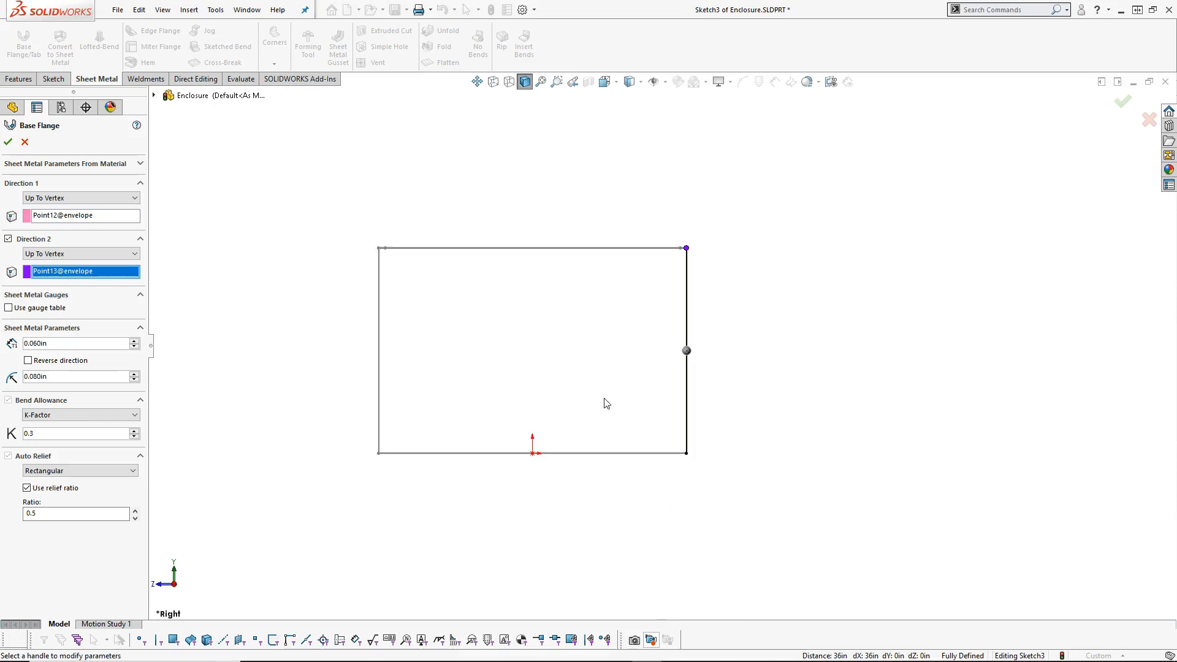
click(8, 141)
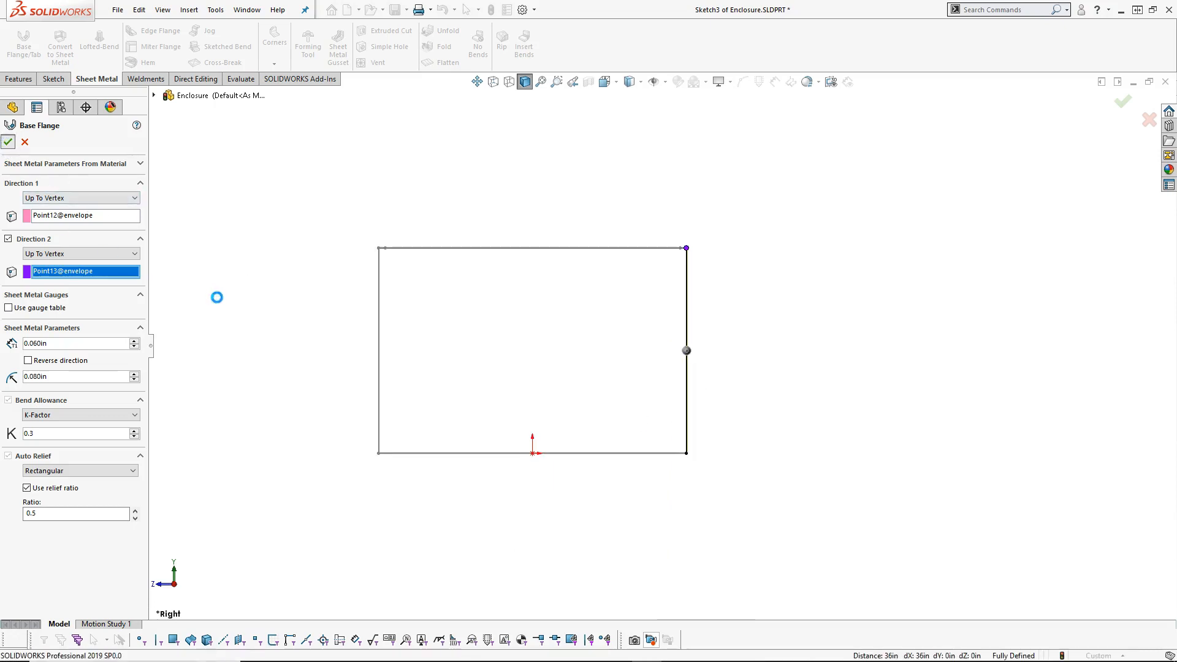
mouse_move(49, 467)
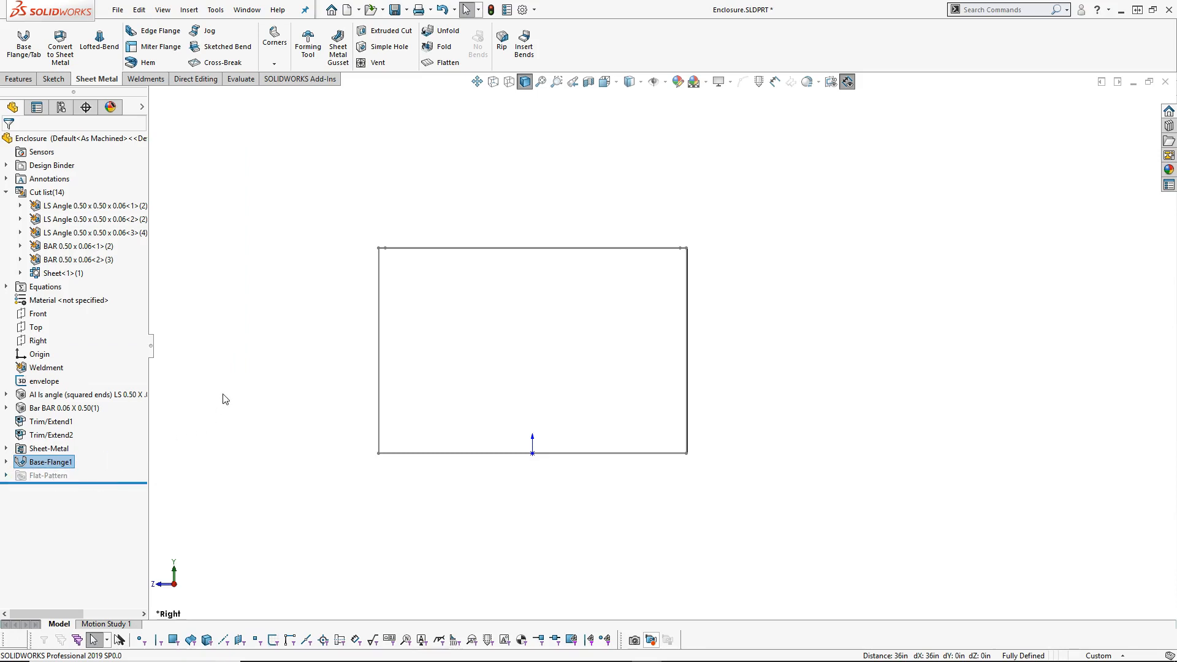
Edit the envelope 3D sketch and add a sketch plane parallel to the Right plane through the nearest lower corner at the positive X end.
scroll(233, 383, up, 2)
middle_drag(270, 394, 303, 488)
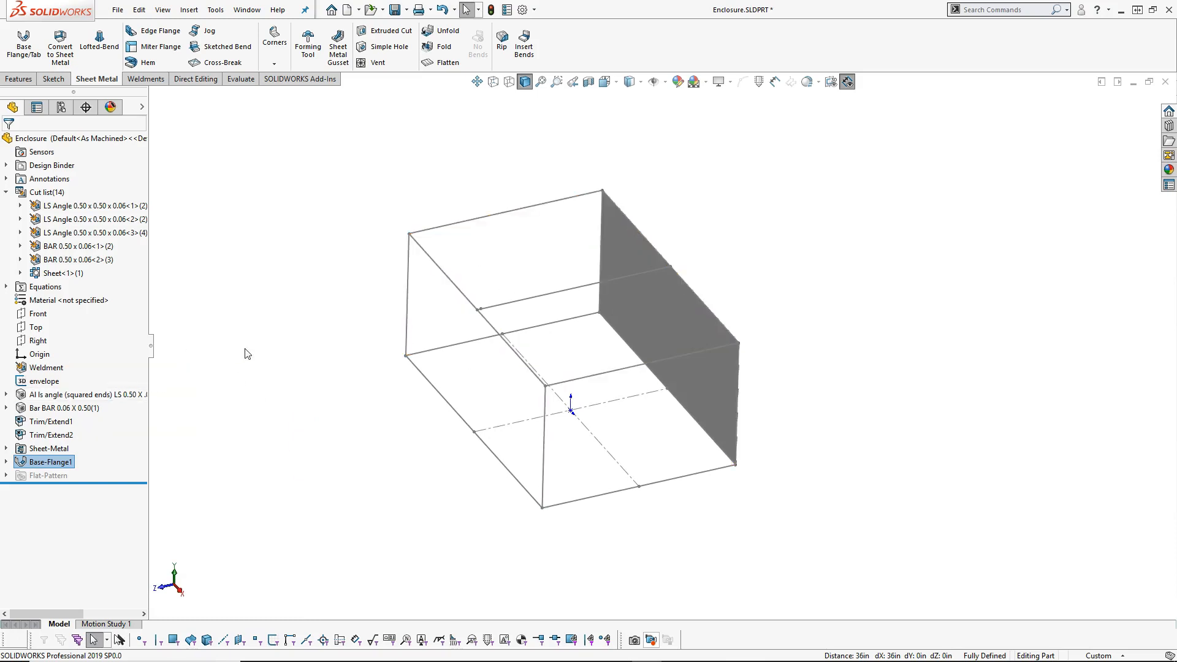
right_click(41, 381)
click(53, 343)
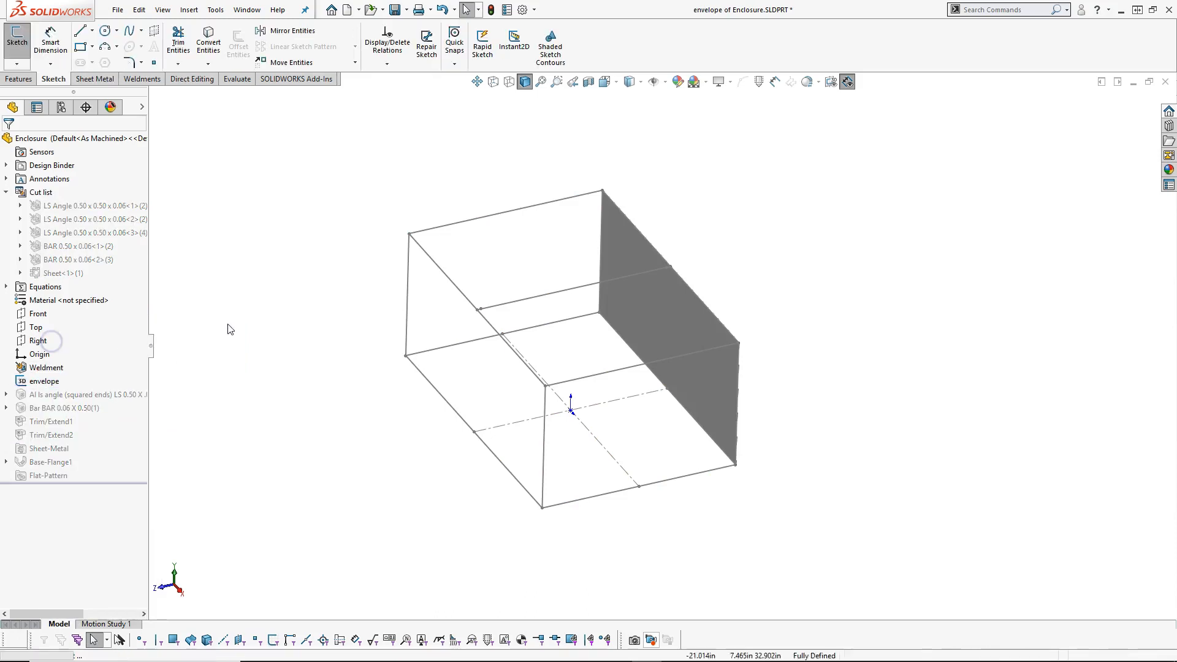
mouse_move(480, 218)
middle_down()
mouse_move(476, 234)
mouse_move(491, 213)
mouse_move(488, 258)
middle_up()
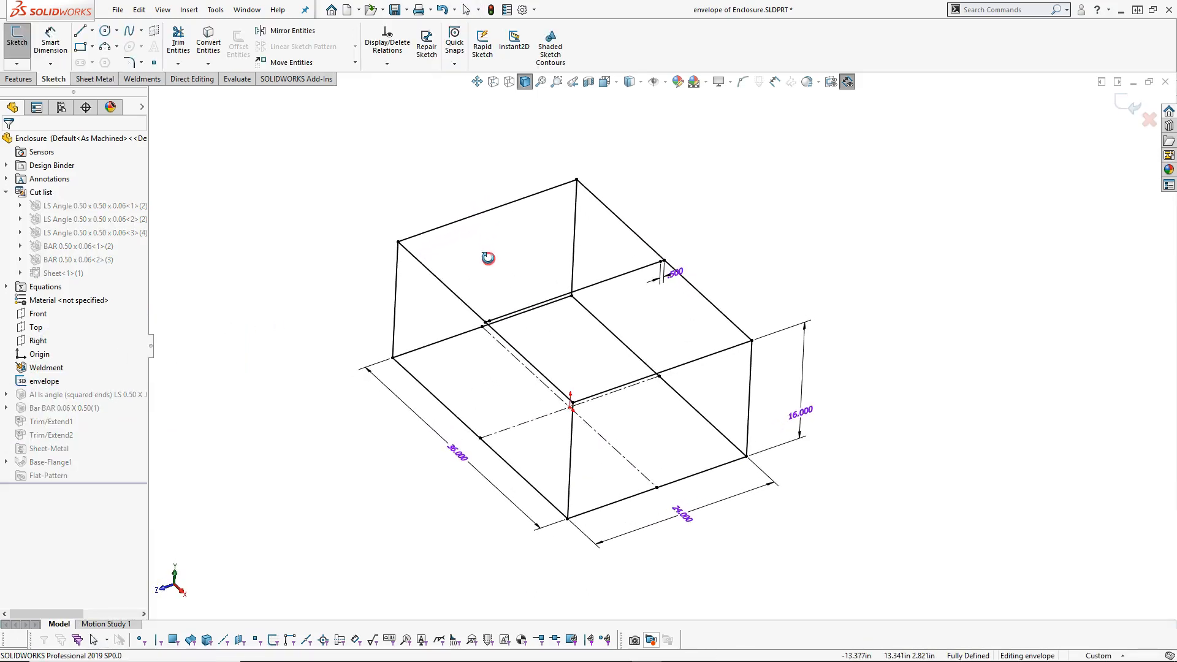
click(156, 34)
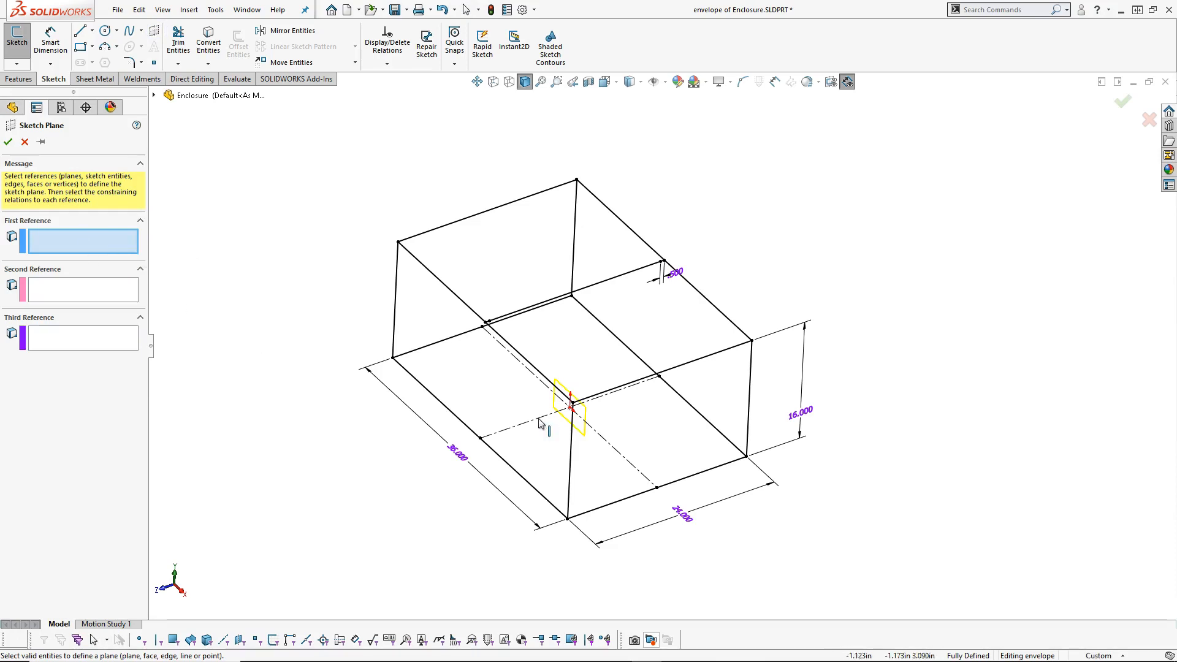
click(154, 96)
click(186, 218)
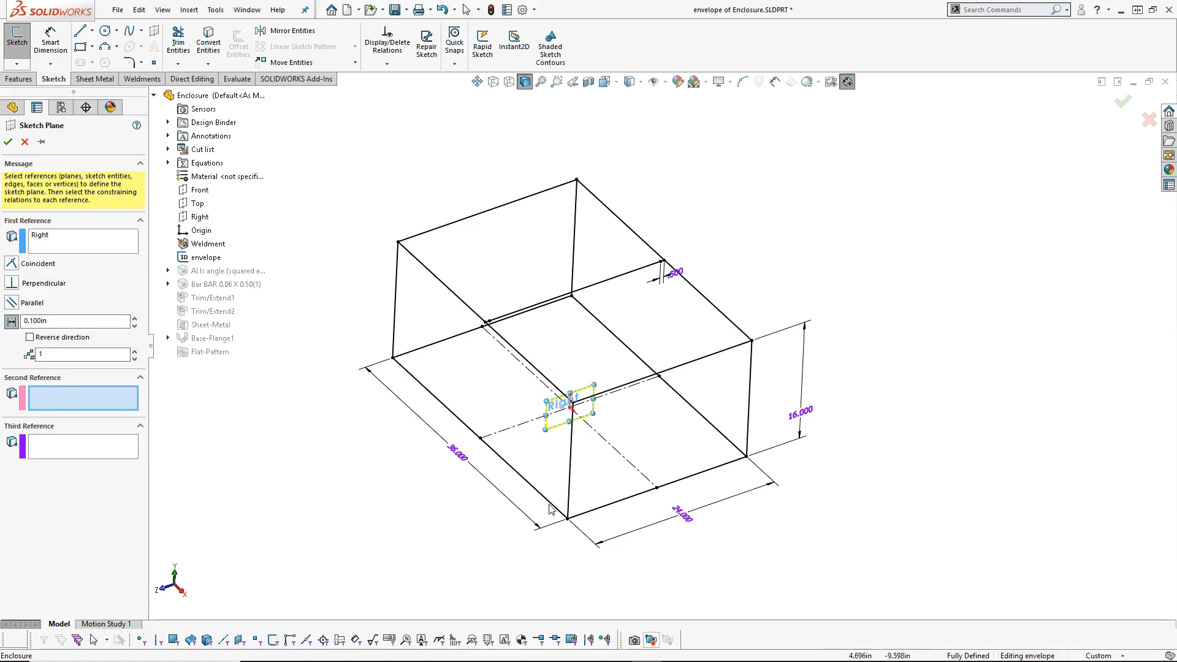
click(567, 520)
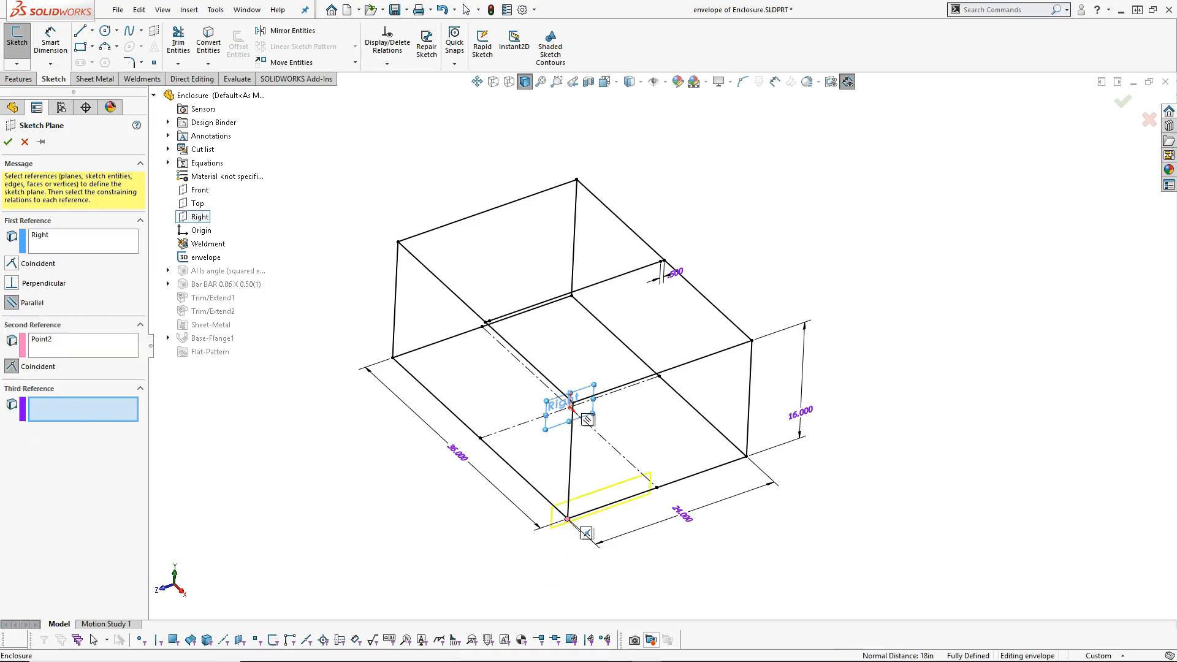
click(8, 141)
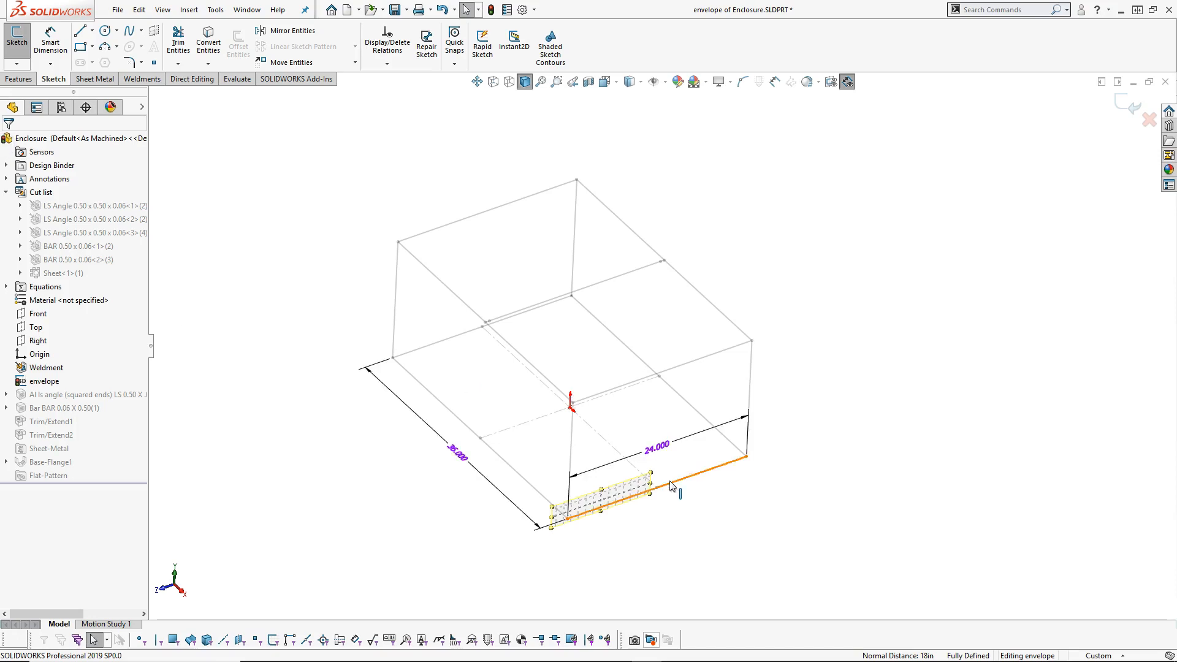
Enlarge the new sketch plane until it covers the envelope's whole end face, and exit the 3D sketch.
drag(650, 474, 774, 323)
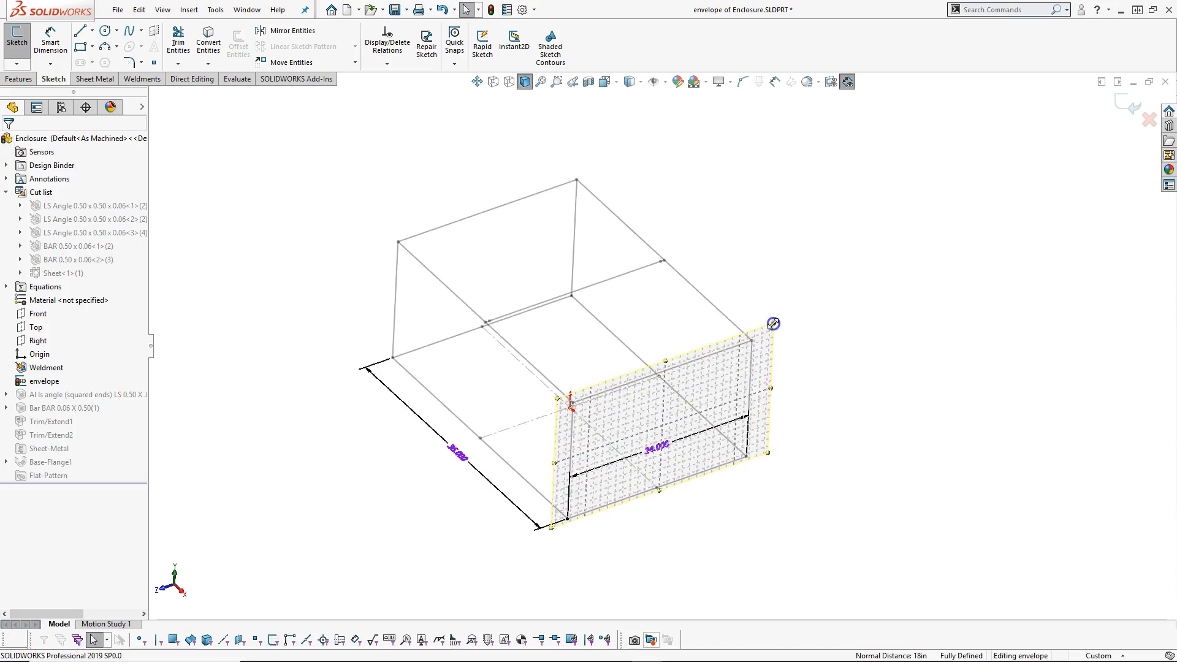
middle_drag(952, 256, 968, 189)
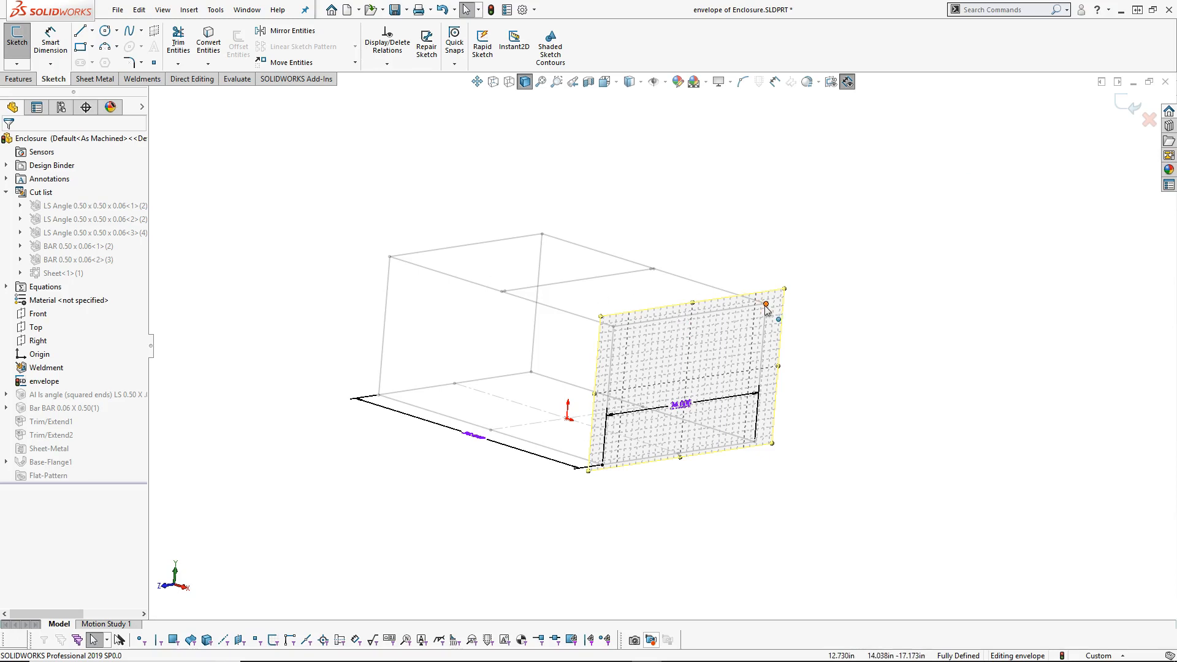
middle_drag(820, 286, 813, 334)
scroll(813, 334, up, 1)
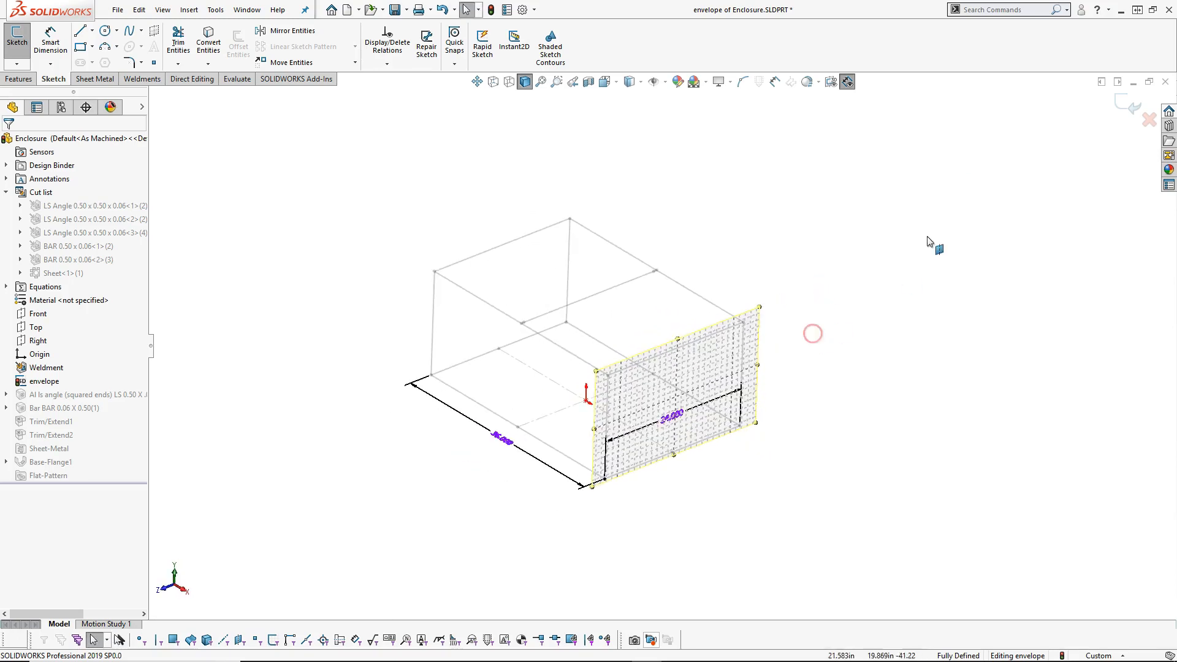
click(1121, 102)
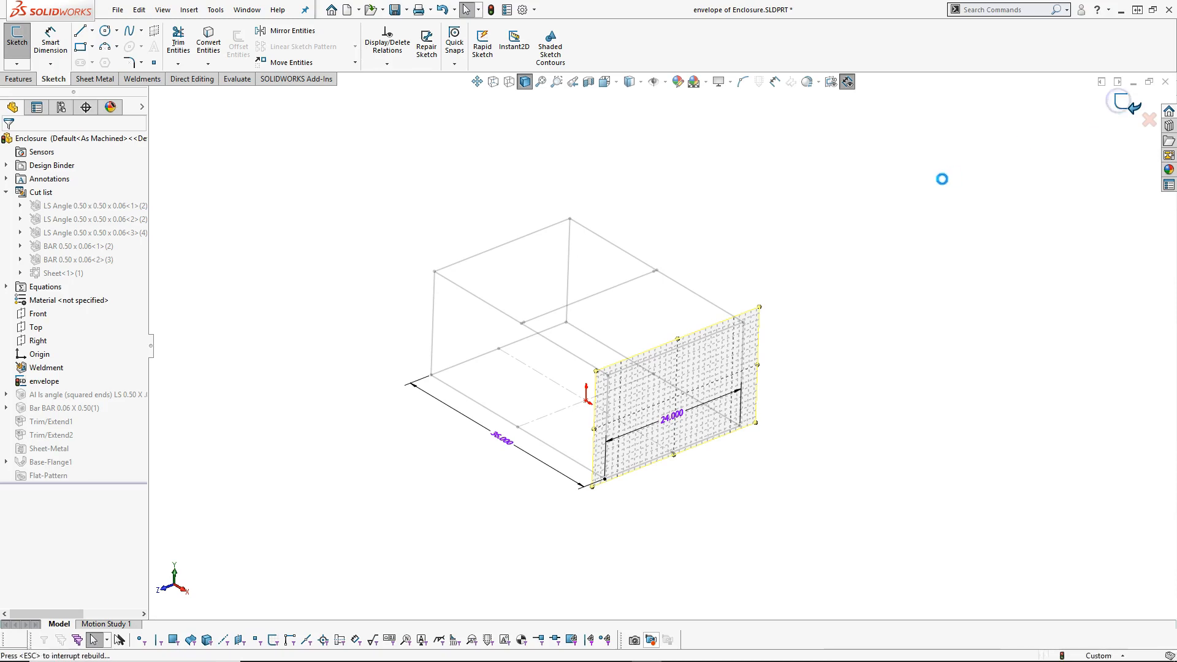
Turn on the display of sketch planes outside sketch editing.
middle_drag(831, 276, 826, 270)
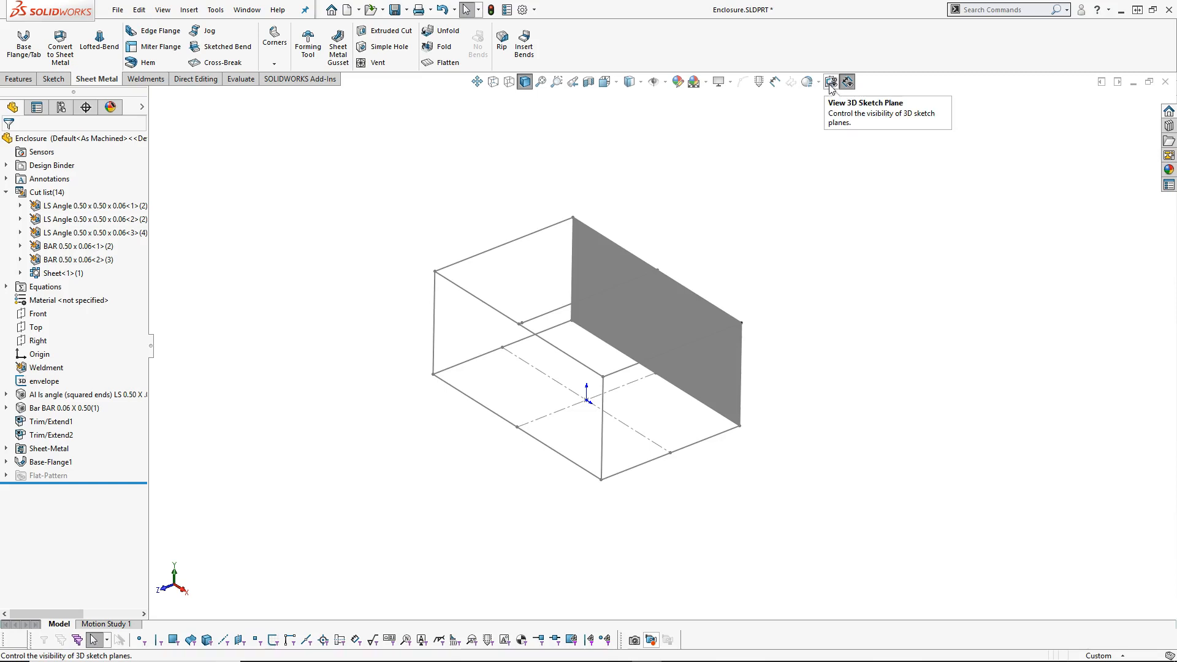
click(163, 10)
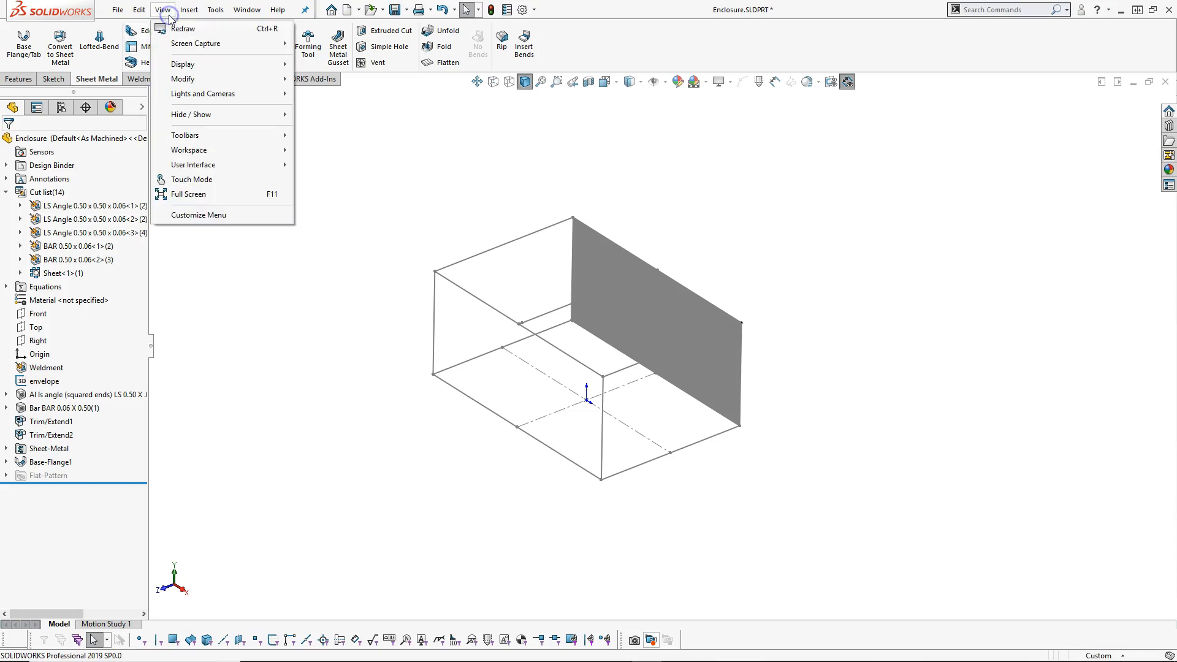
mouse_move(176, 115)
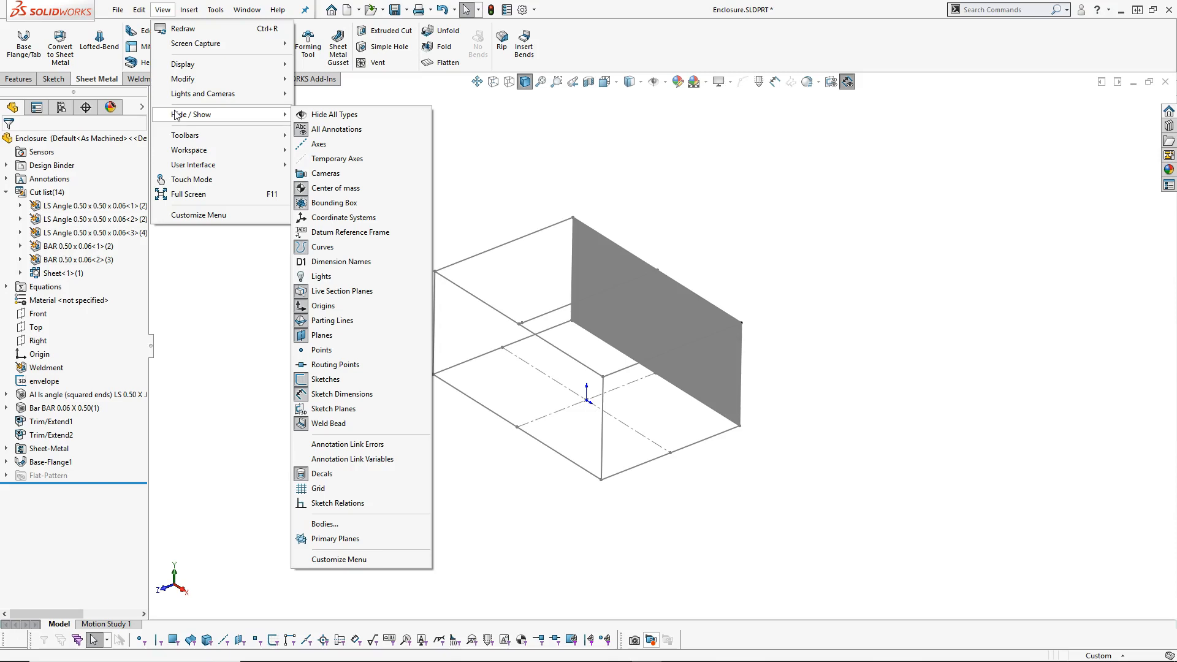
click(329, 409)
click(330, 410)
click(329, 410)
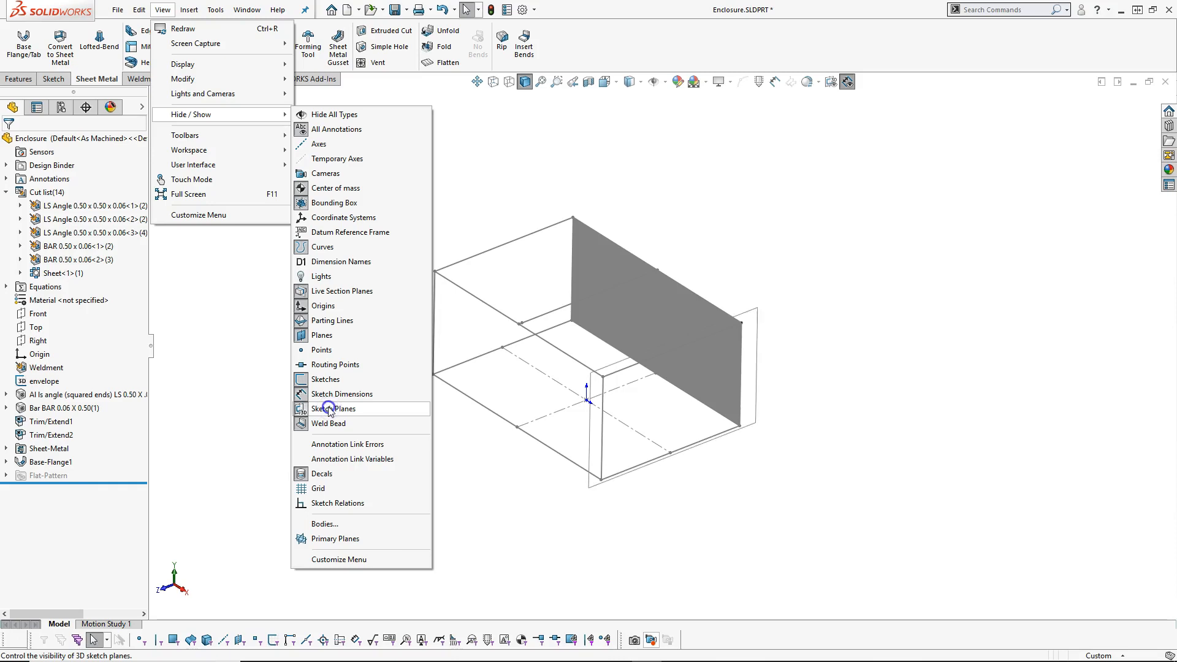
click(710, 247)
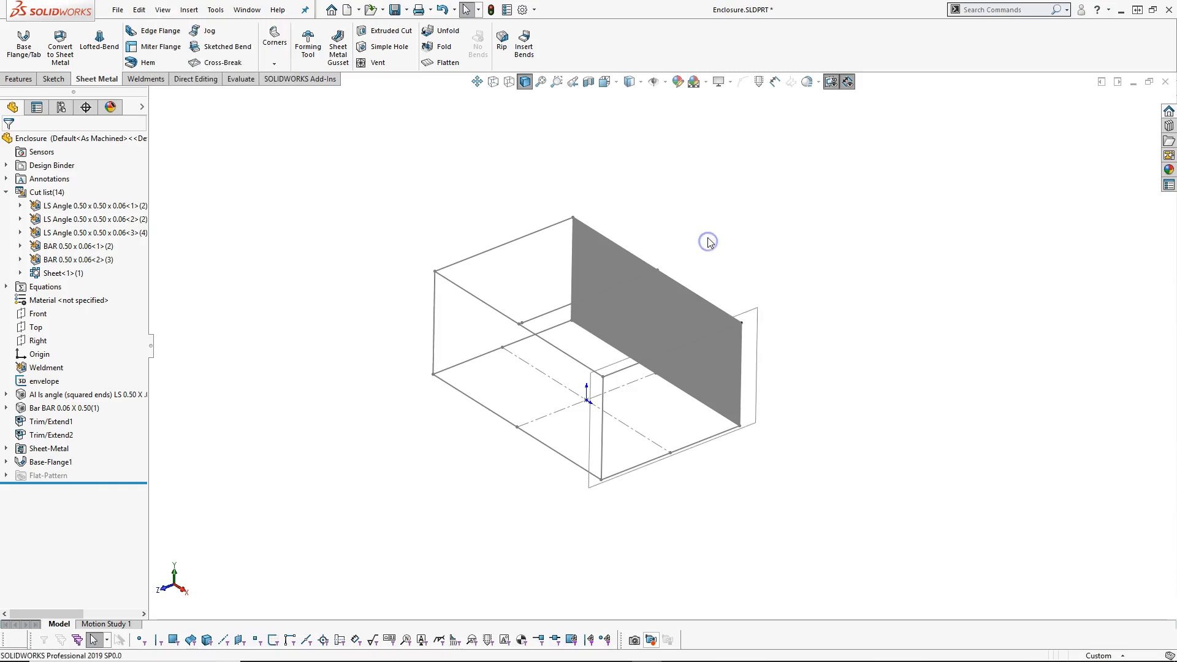
Start a sketch on the envelope's added end plane and draw a line along the end face's whole upper edge, corner to corner.
click(751, 313)
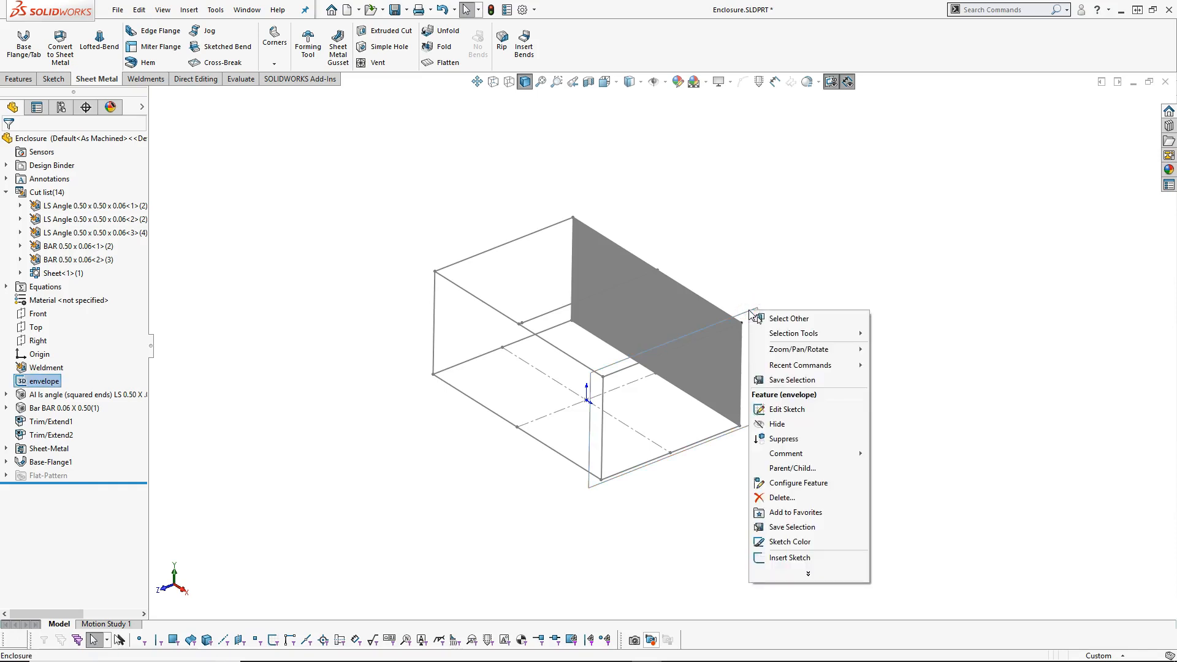
click(786, 558)
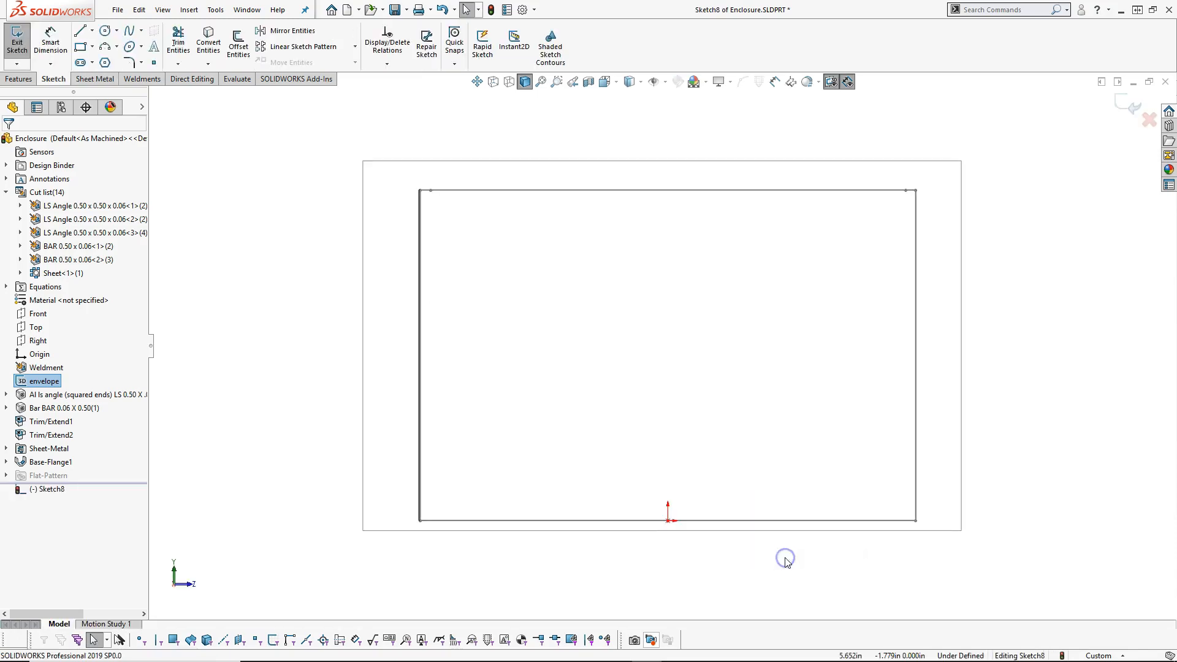
click(80, 31)
scroll(432, 219, down, 5)
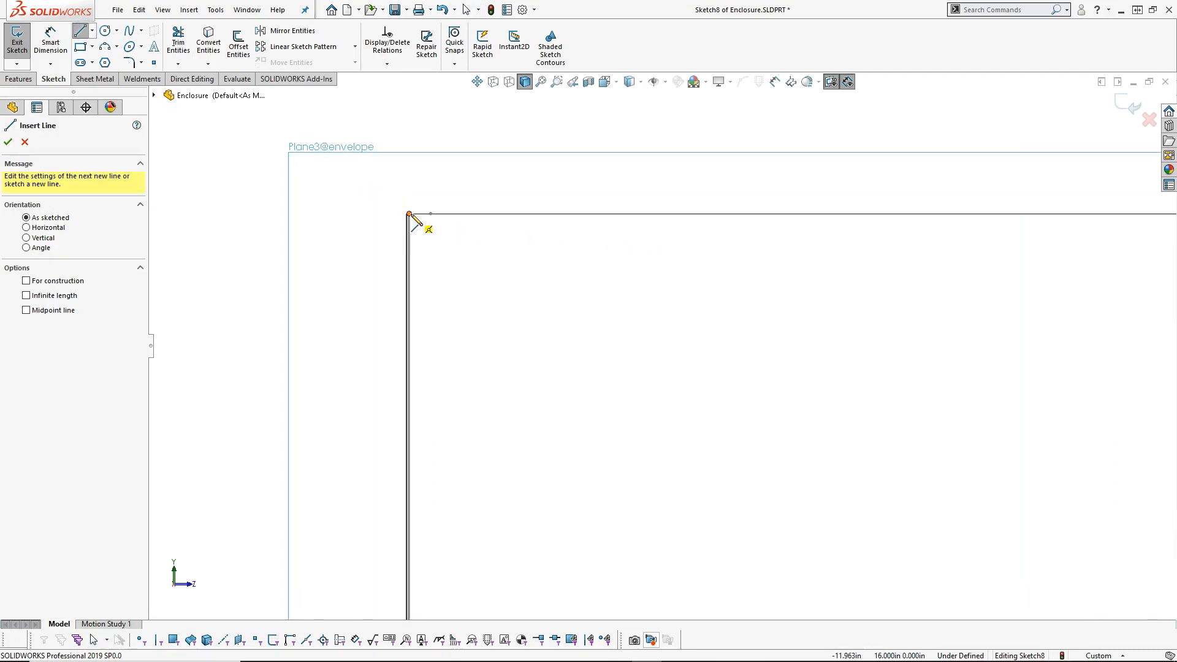
click(410, 214)
scroll(706, 282, up, 5)
scroll(882, 303, down, 5)
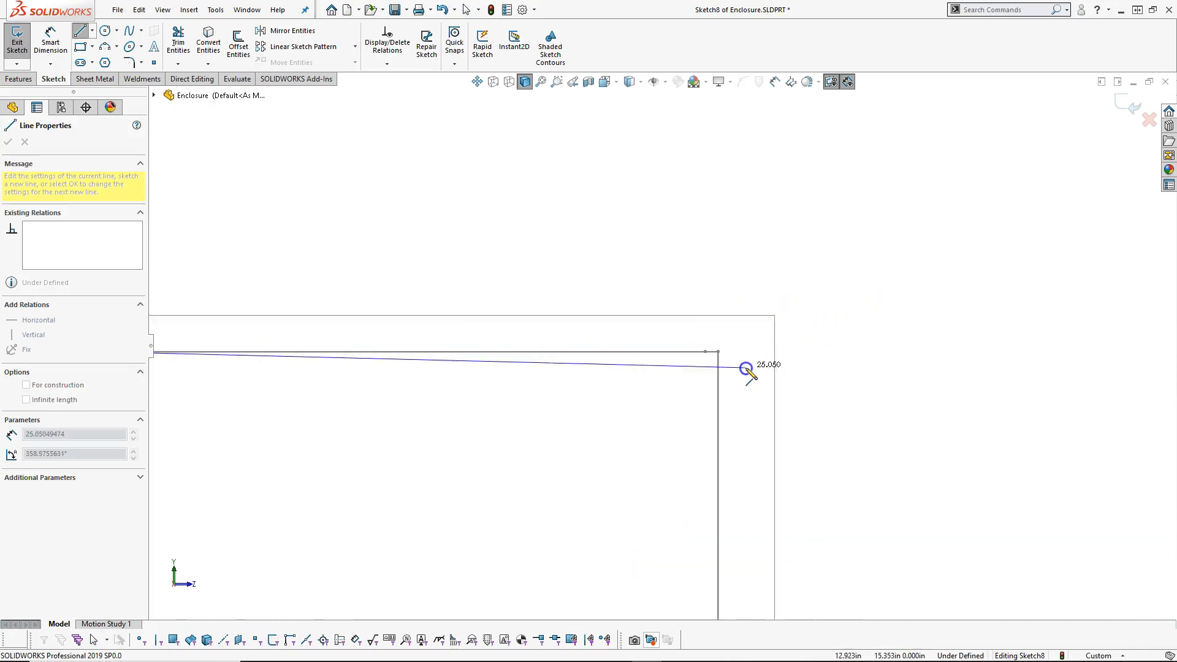
click(707, 351)
right_click(665, 214)
click(689, 225)
Start a base flange from the upper edge line, extending up to the envelope's upper corner vertex at the opposite end.
mouse_move(689, 224)
middle_down()
mouse_move(744, 245)
mouse_move(747, 311)
middle_up()
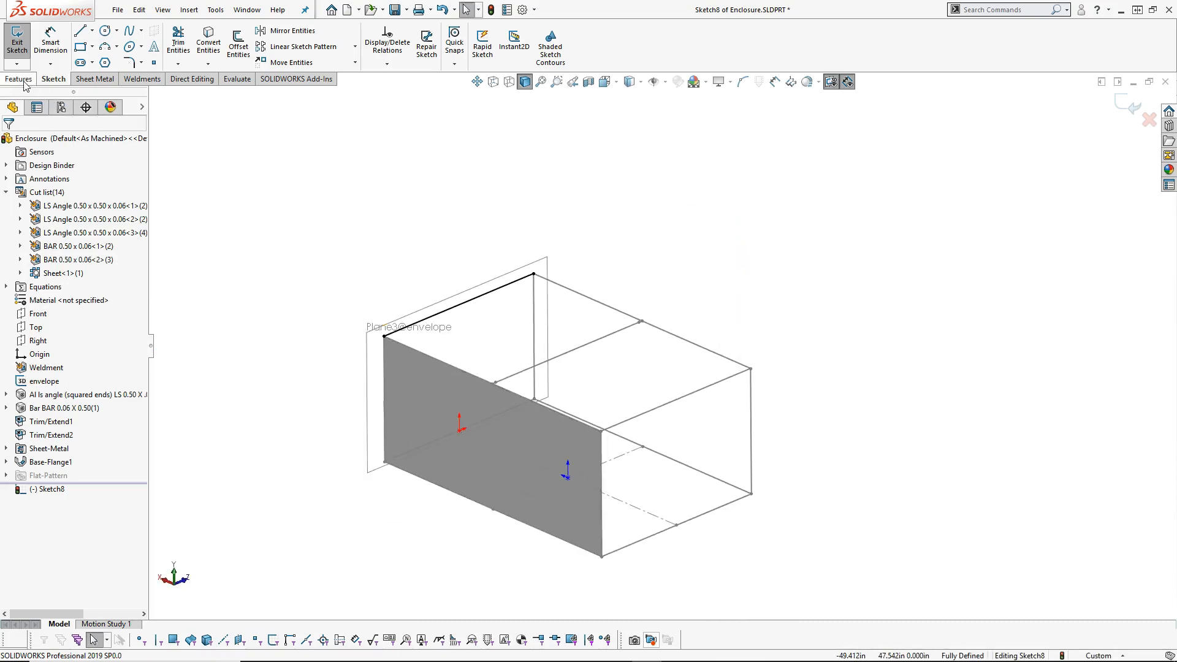
click(95, 79)
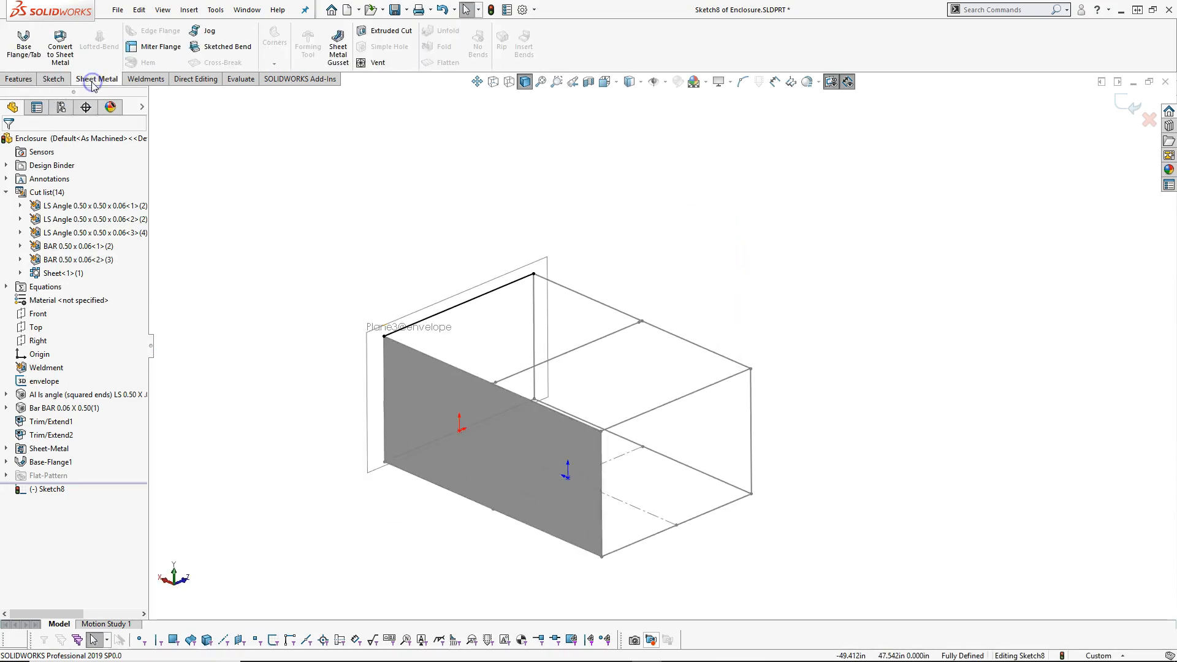
click(24, 43)
click(83, 181)
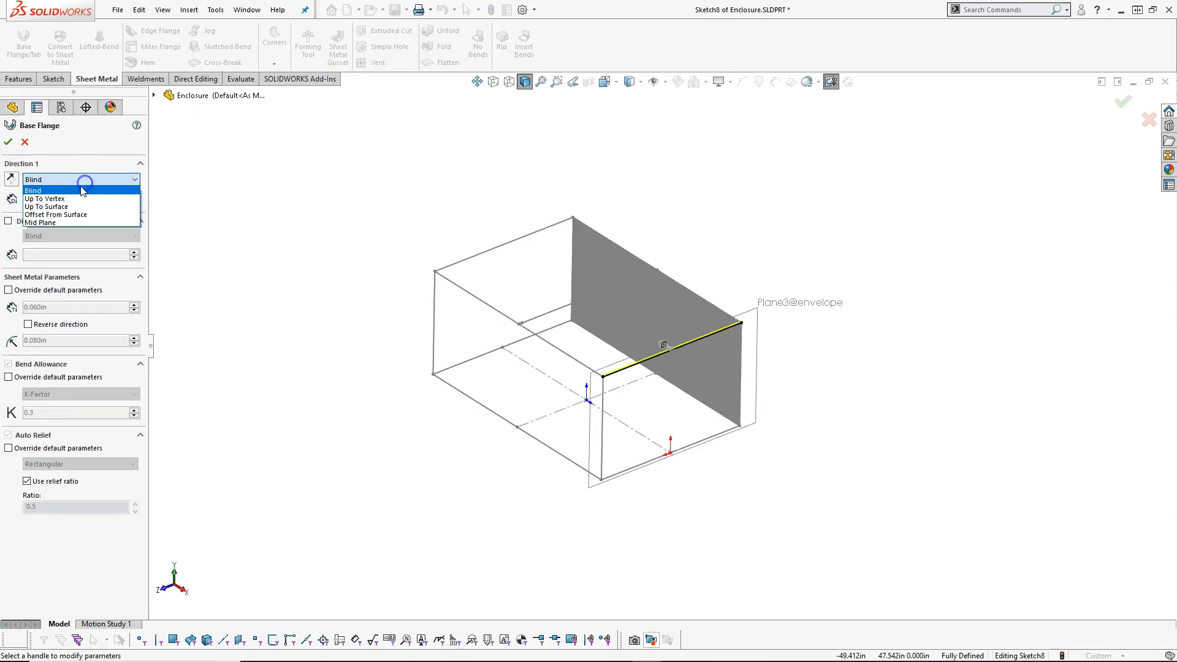
click(62, 199)
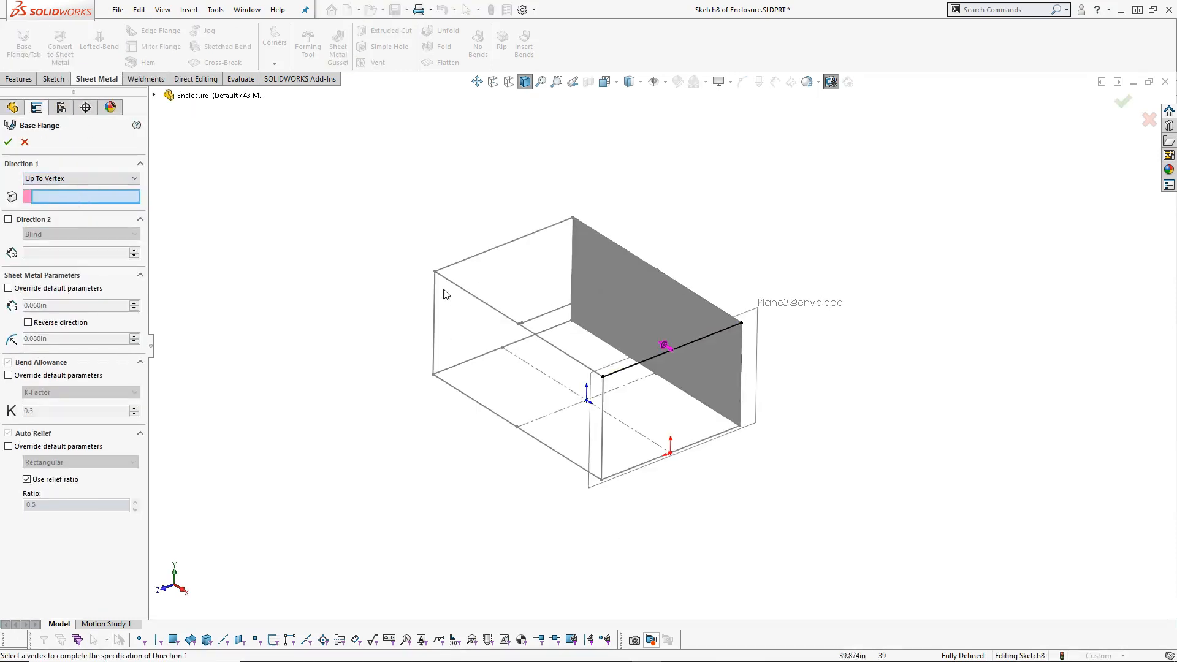
click(434, 271)
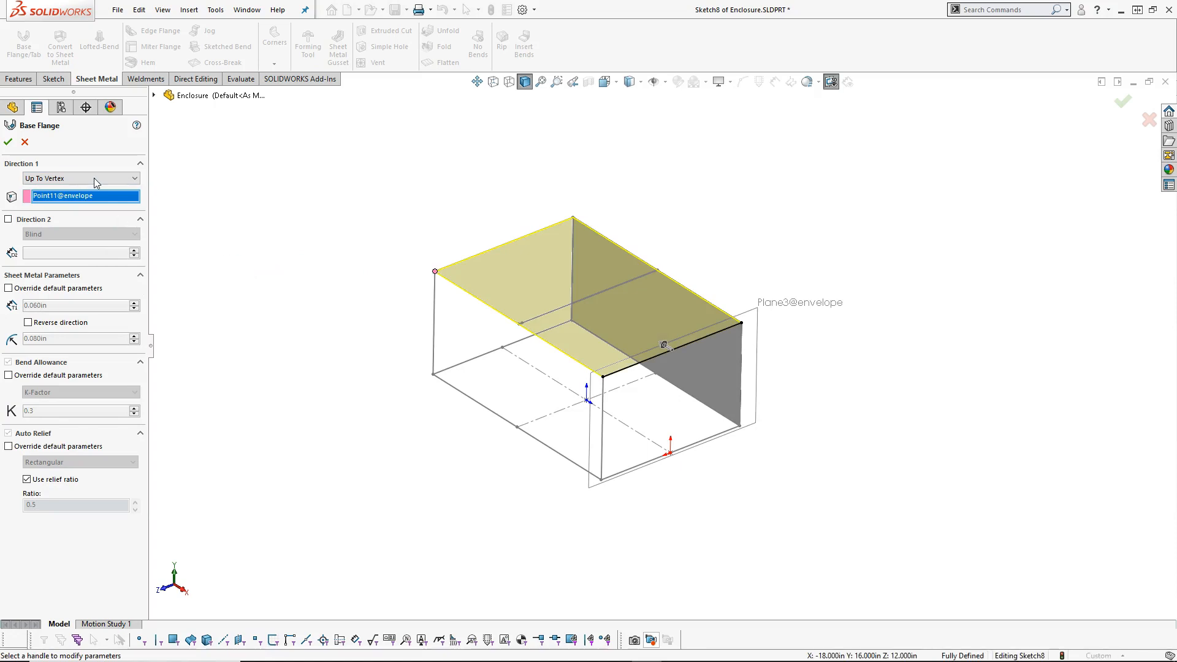
Inspect the top flange's thickness at the near corner, reverse its thickness direction, and create the flange.
scroll(604, 397, down, 8)
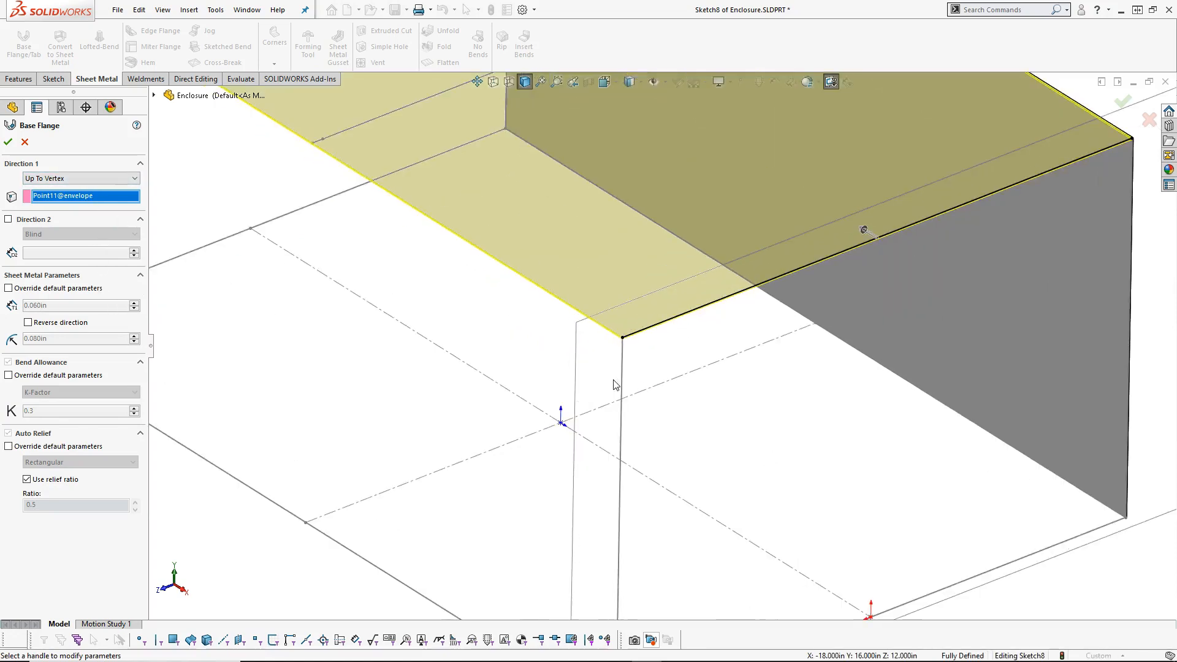
scroll(586, 301, down, 2)
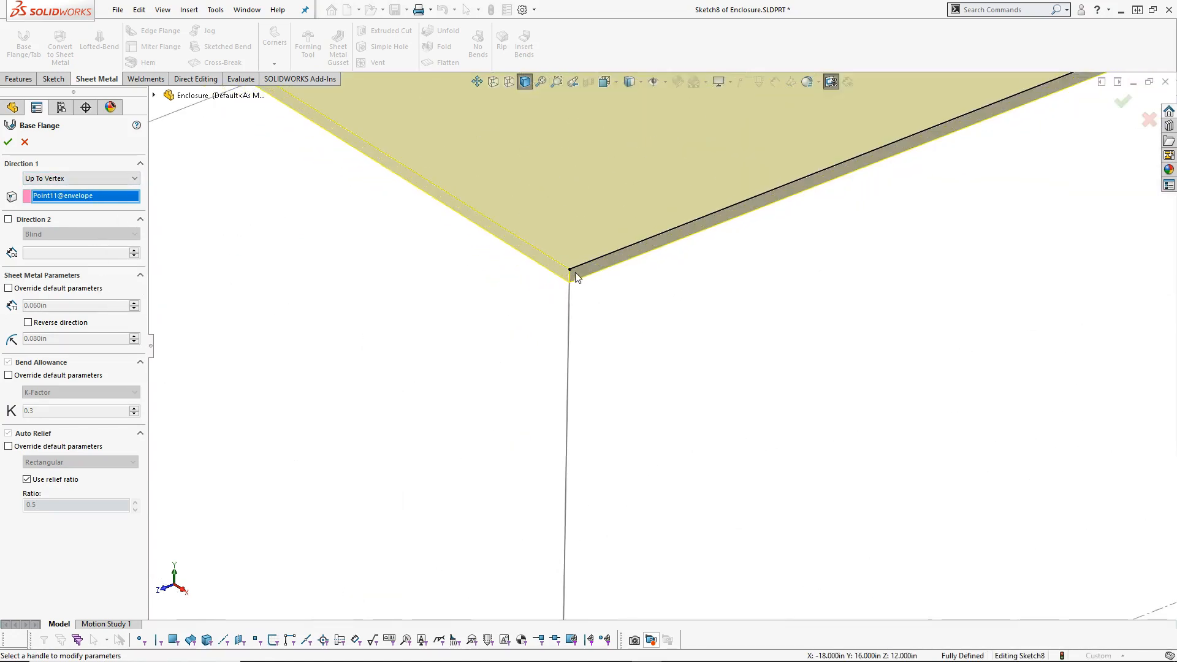
click(28, 323)
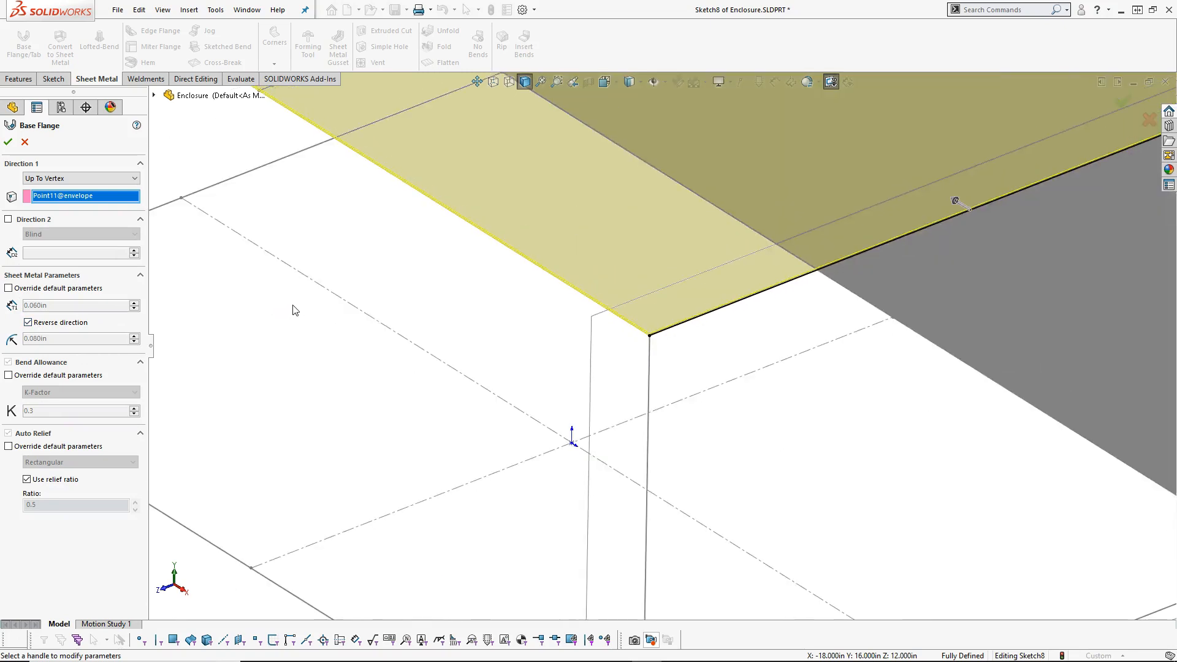
key(f)
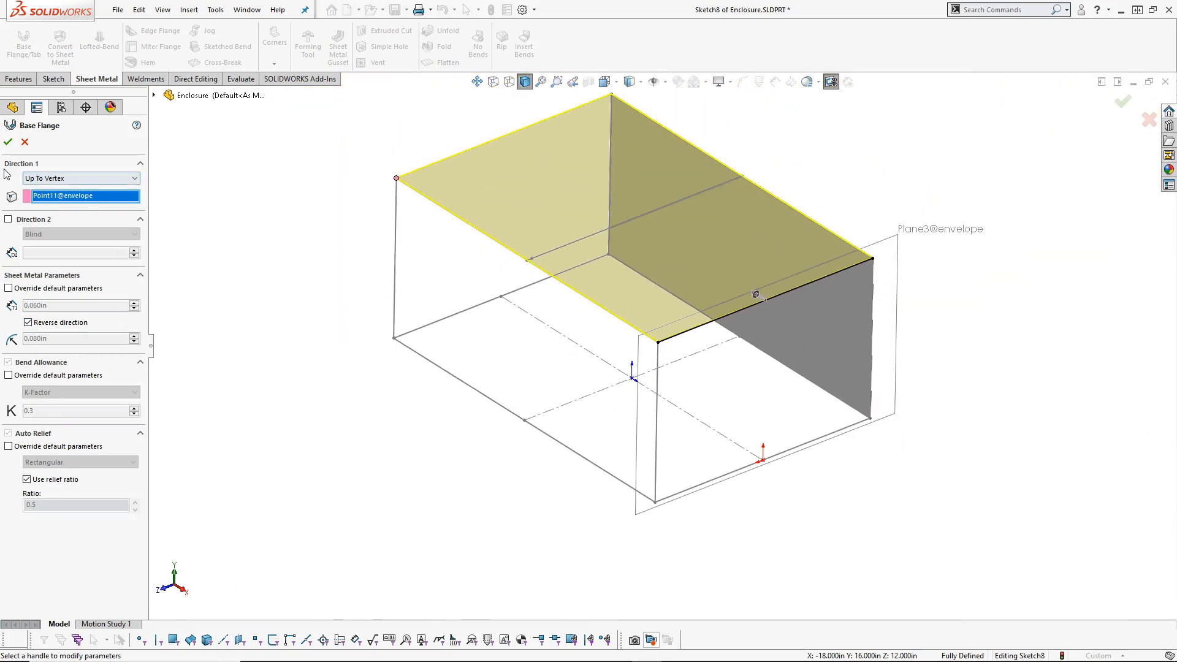
click(9, 142)
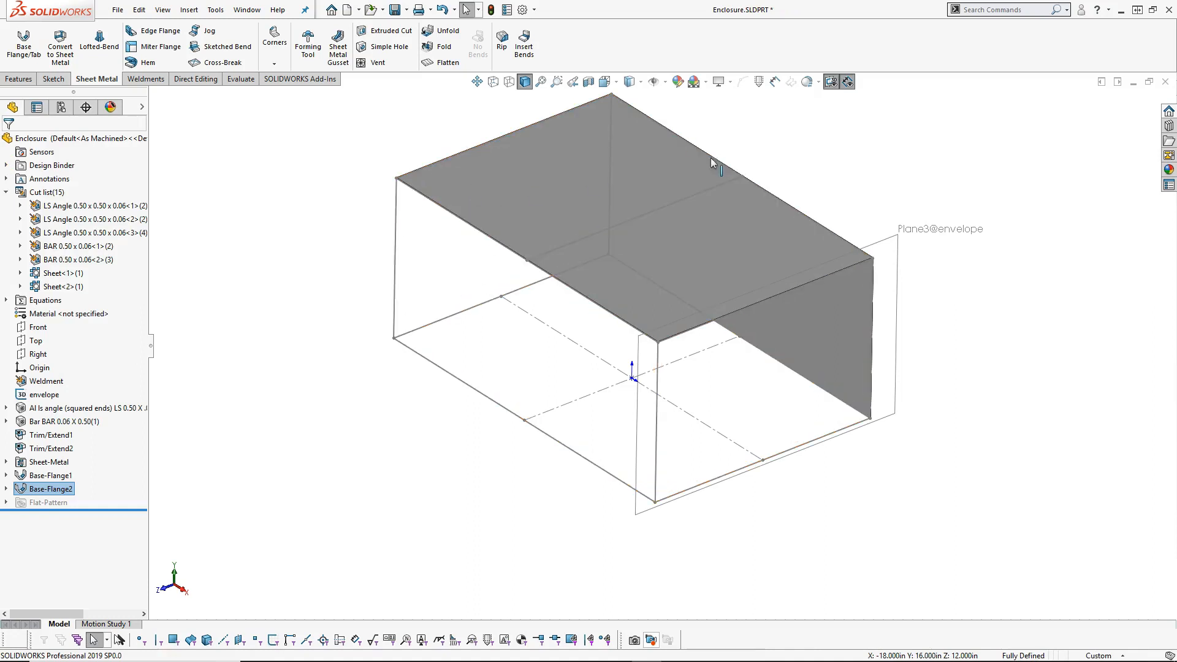
Toggle the display of sketch planes outside sketch editing and leave it turned off.
click(832, 85)
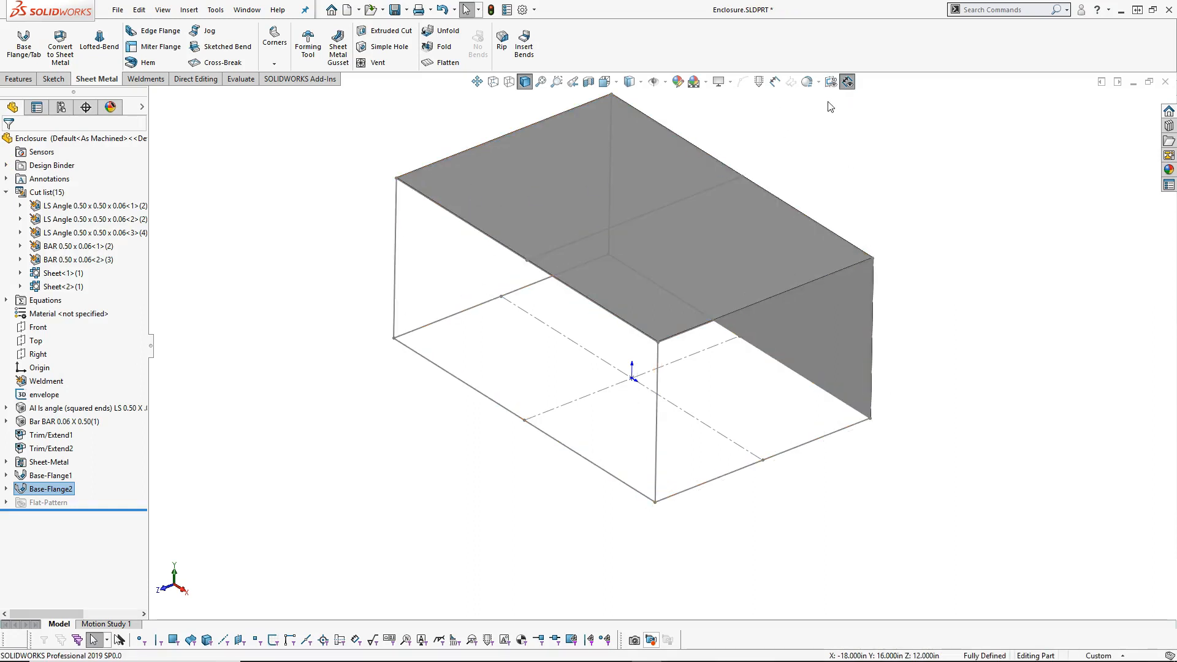
click(828, 85)
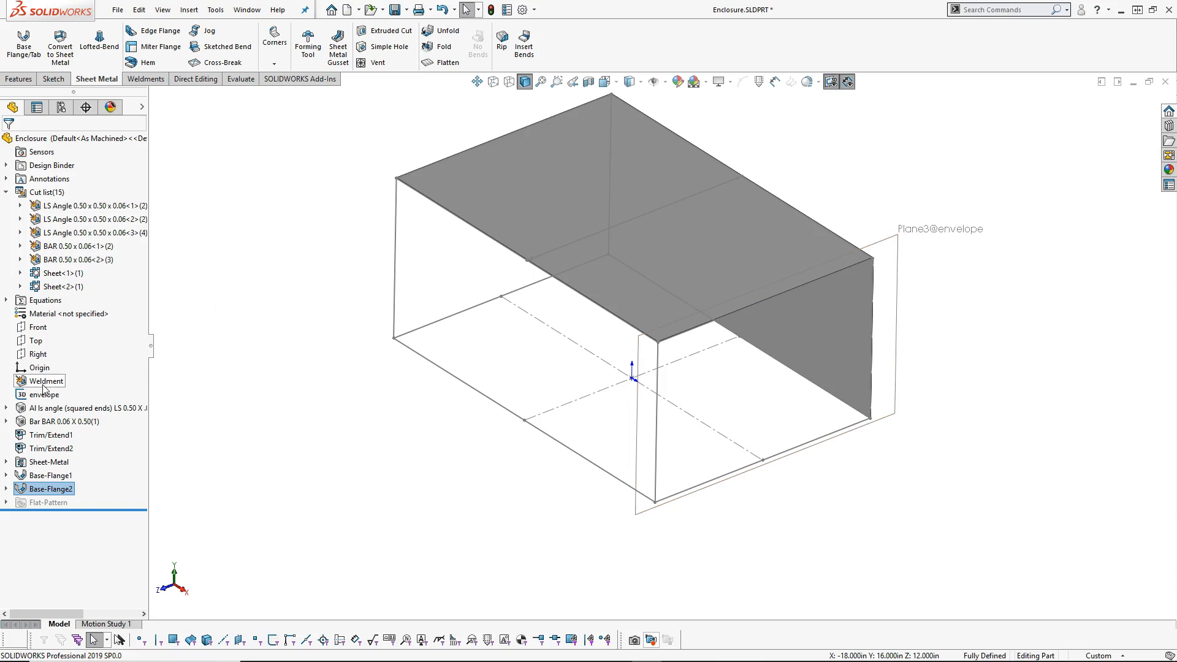
click(831, 83)
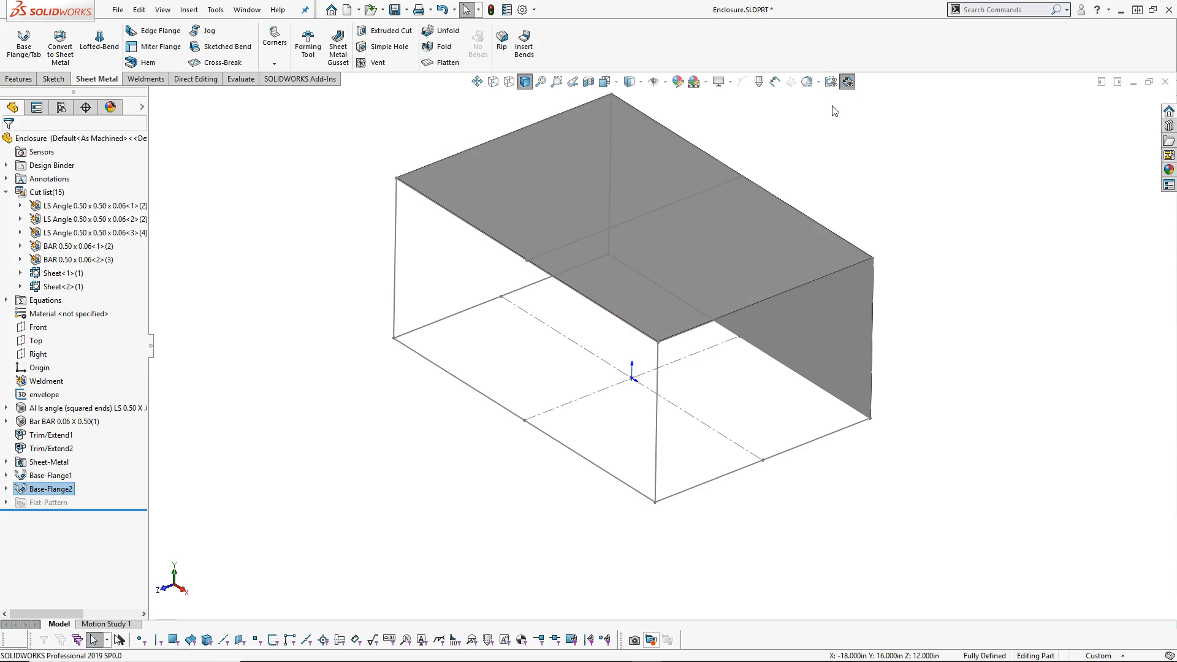
Create a reference plane parallel to the Right plane through the envelope's nearest lower corner point.
middle_drag(833, 190, 829, 149)
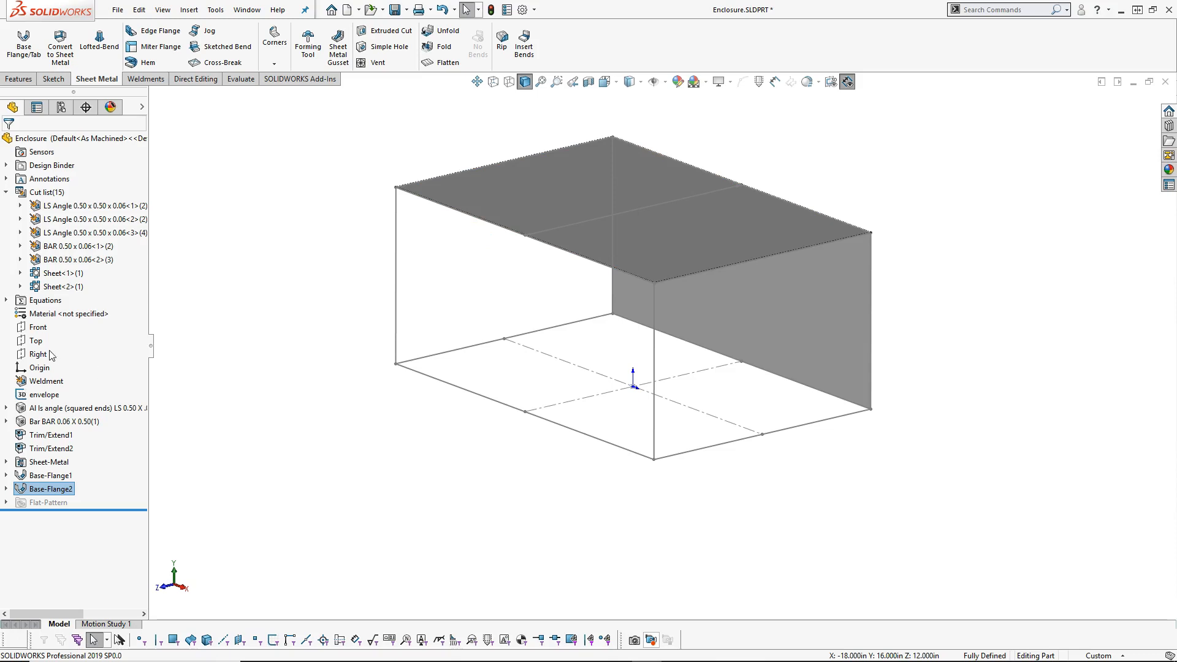
mouse_move(47, 353)
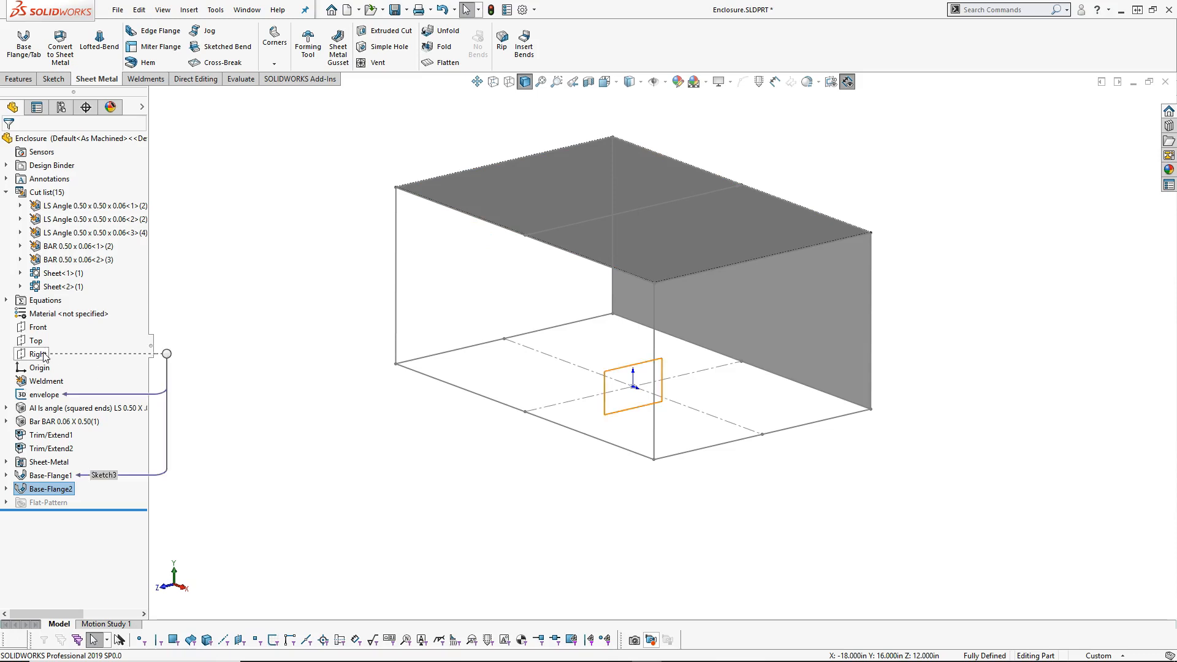
click(43, 355)
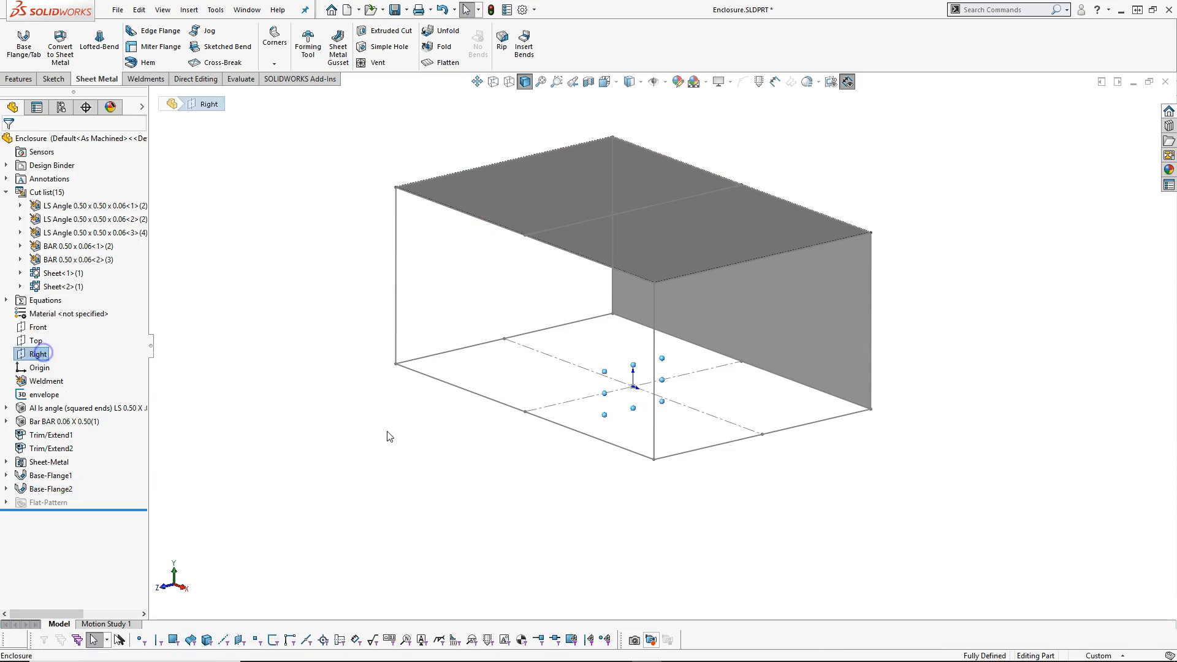
ctrl+click(653, 459)
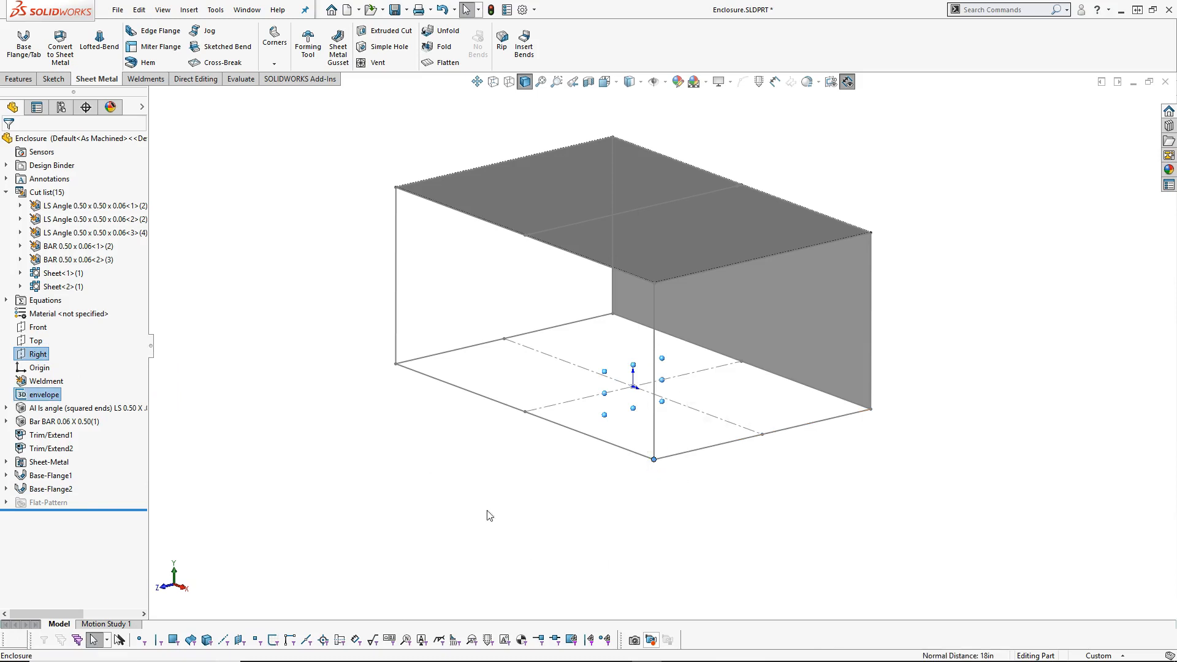
click(19, 79)
click(495, 63)
click(504, 78)
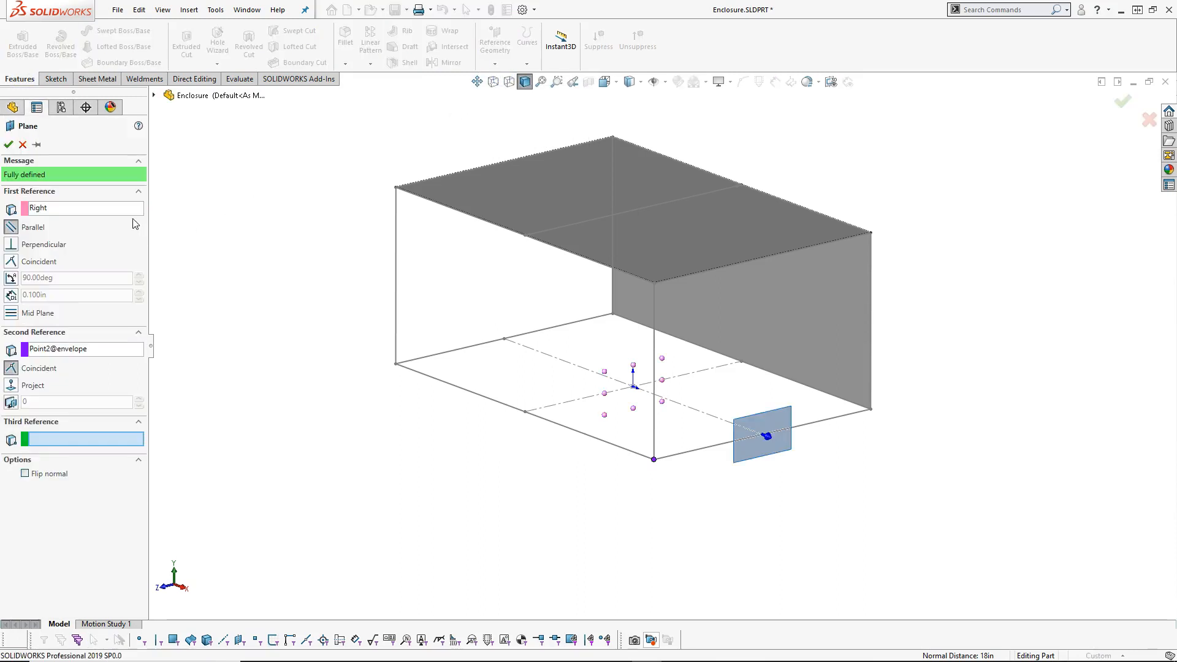
click(9, 144)
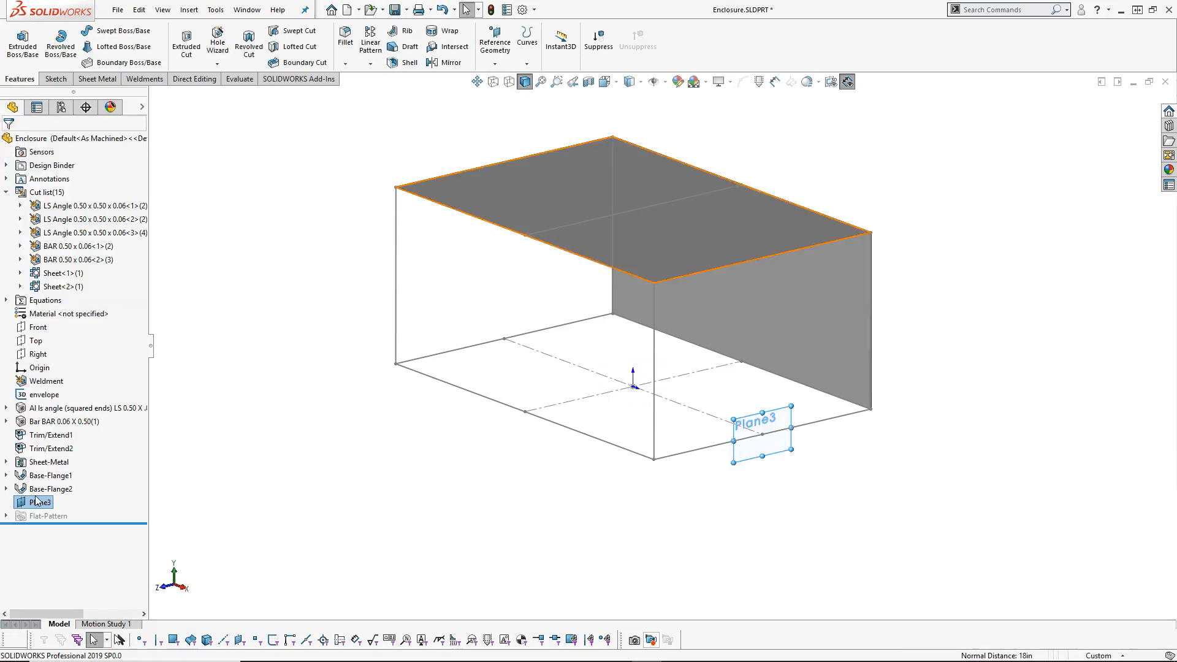
Sketch a vertical line on the new reference plane along the envelope's near front corner edge, from upper to lower corner.
mouse_move(38, 505)
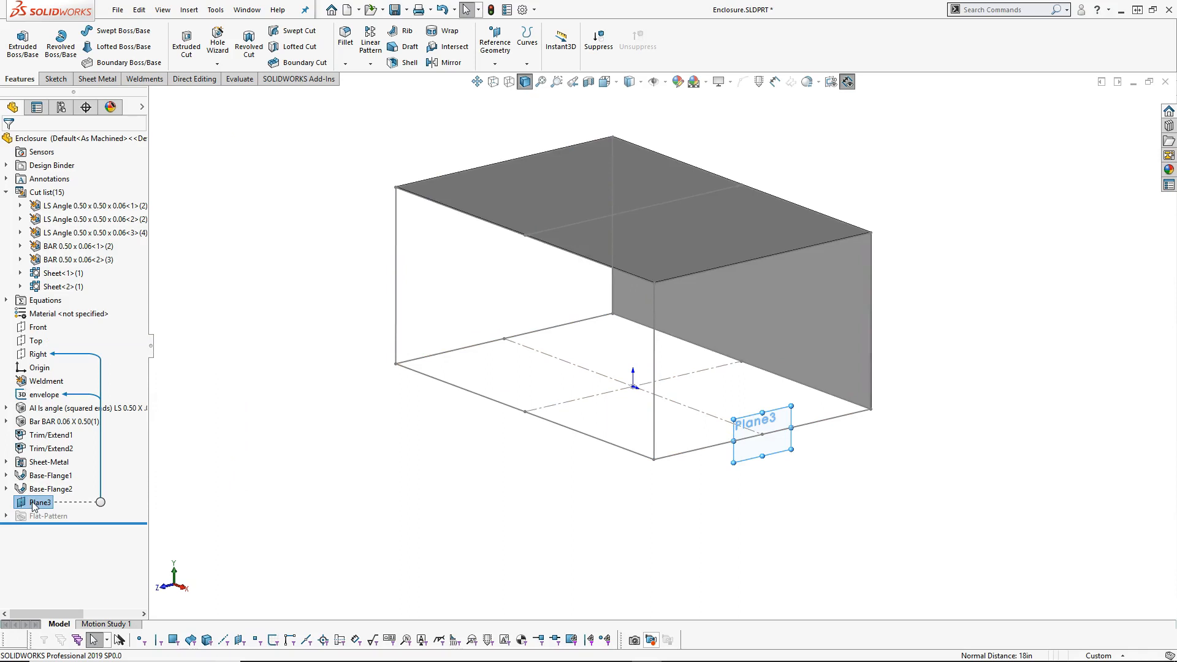
right_click(34, 504)
click(43, 370)
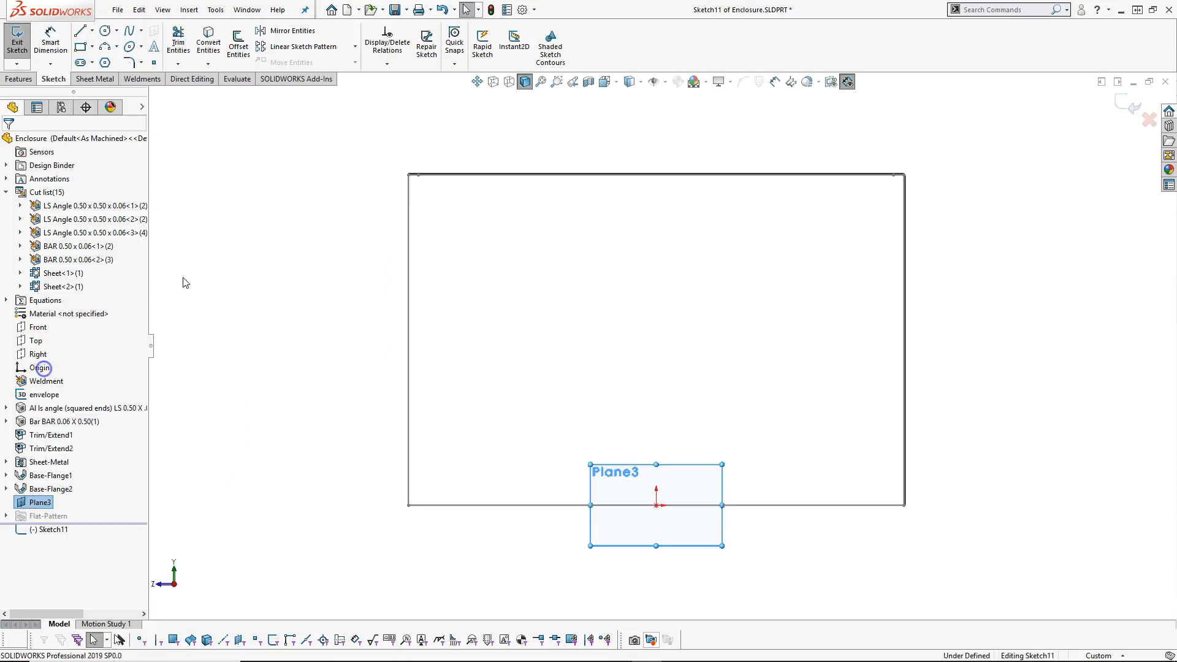
click(79, 30)
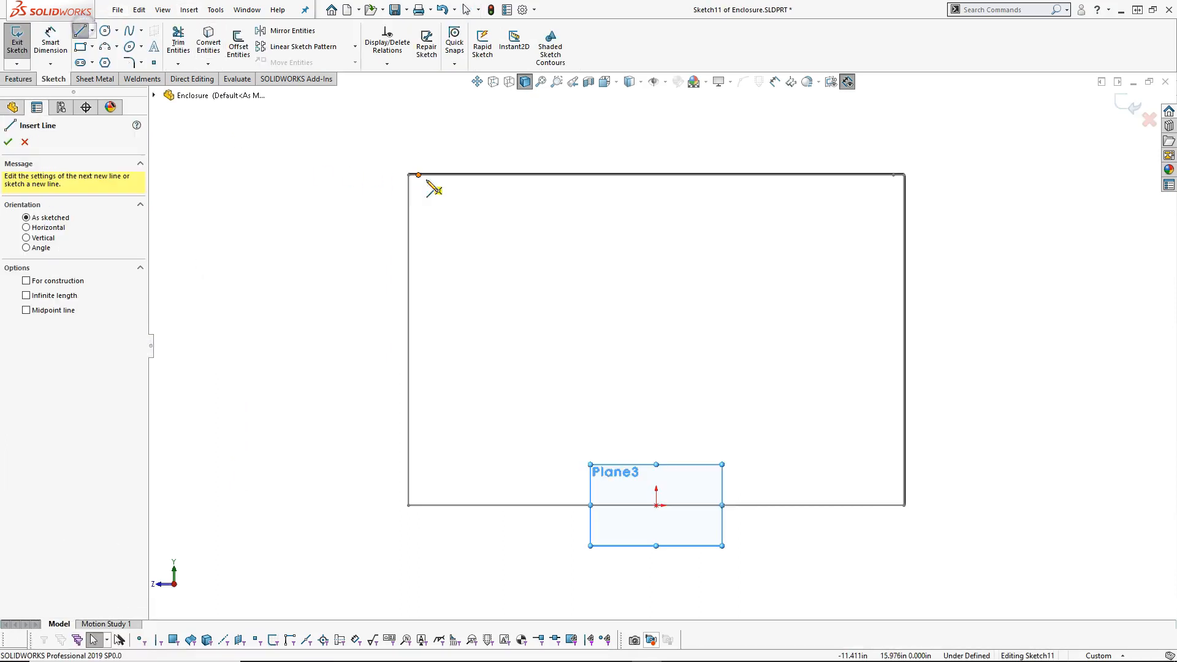
scroll(428, 181, down, 4)
click(425, 190)
scroll(475, 346, up, 4)
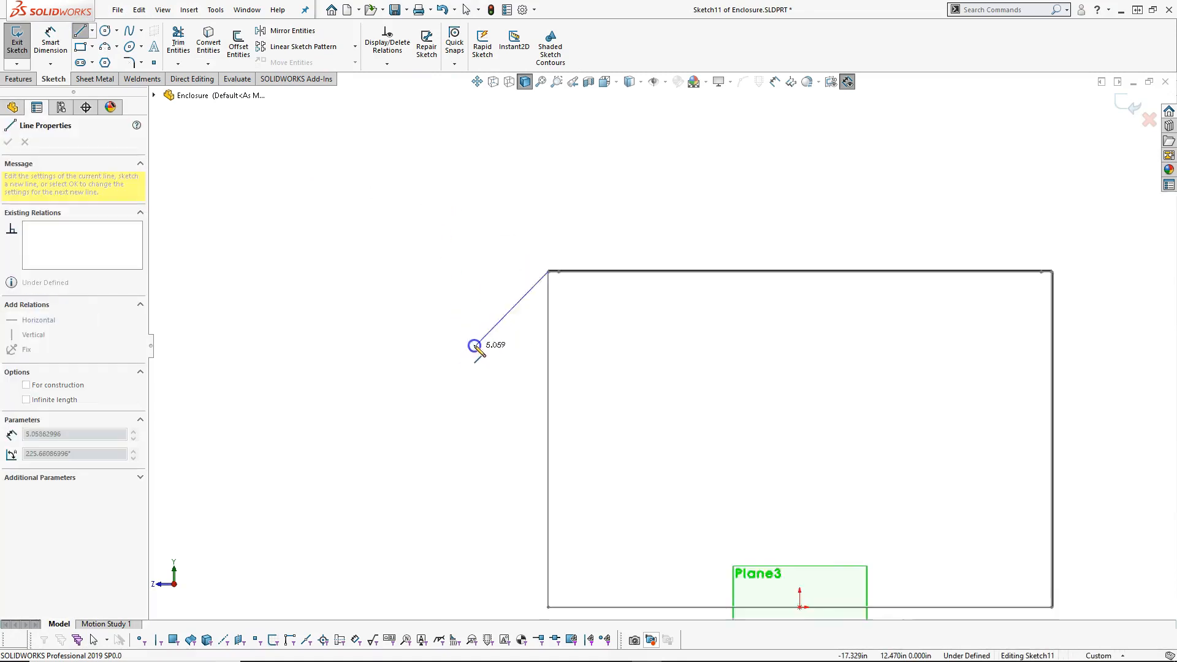
scroll(490, 399, up, 2)
click(583, 529)
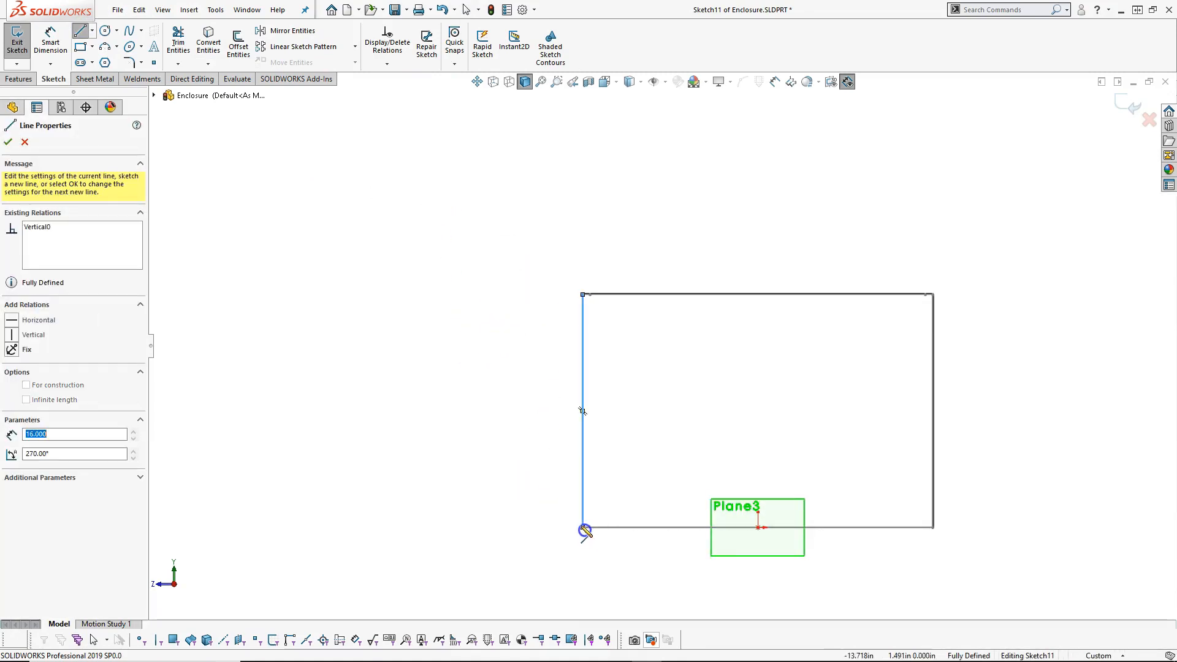
right_click(466, 321)
click(486, 324)
Set up a base flange from the vertical line, extending up to the lower front vertex at the envelope's opposite end.
scroll(489, 331, up, 2)
middle_drag(489, 336, 541, 426)
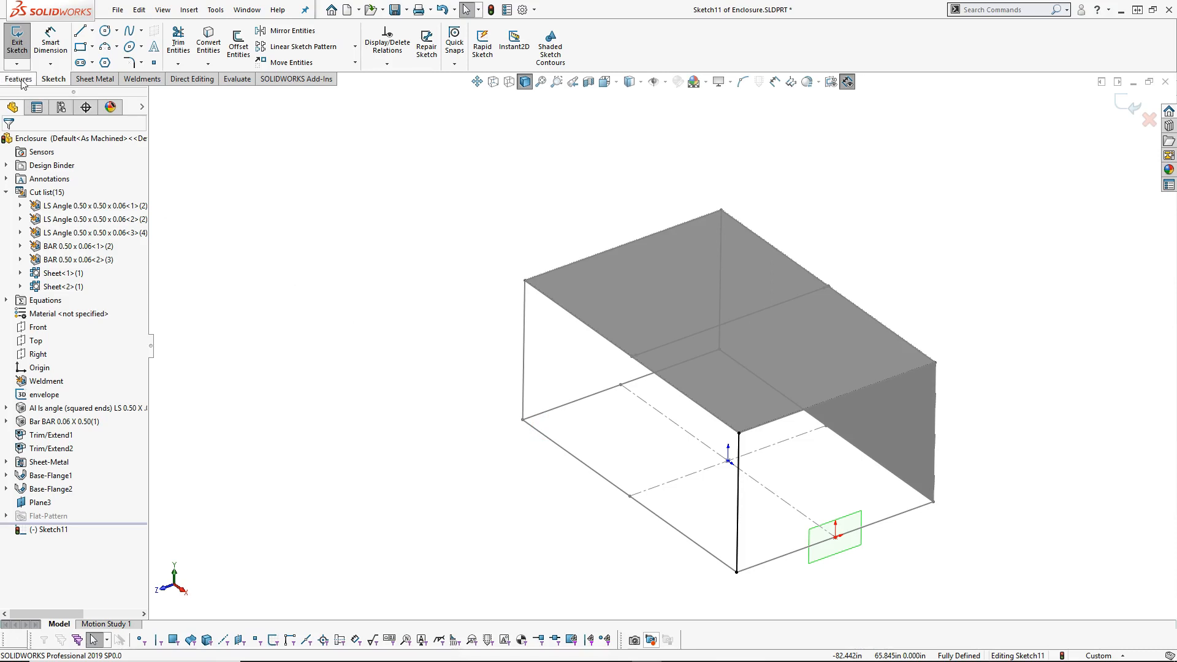
click(80, 80)
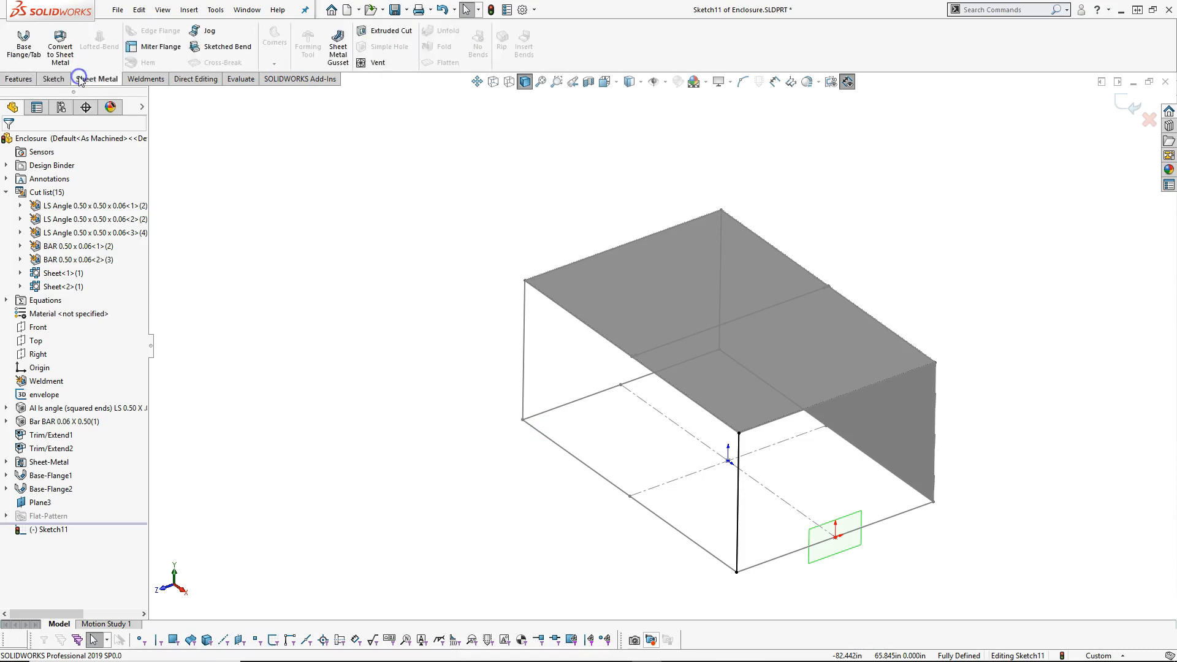
click(27, 51)
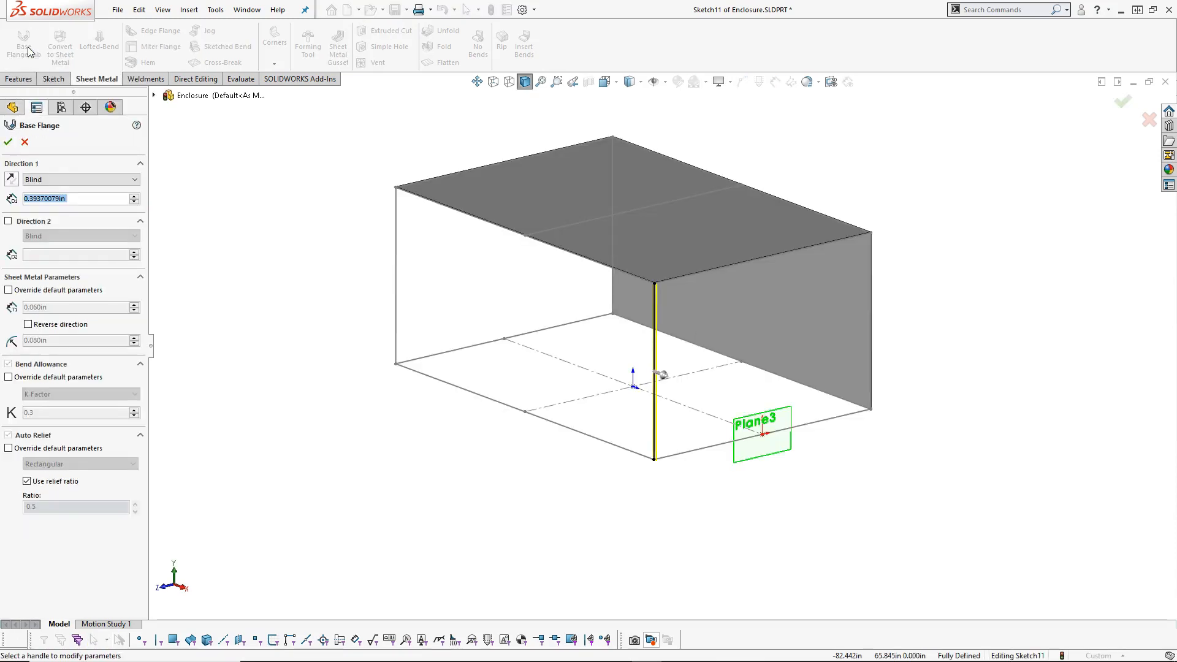
click(80, 179)
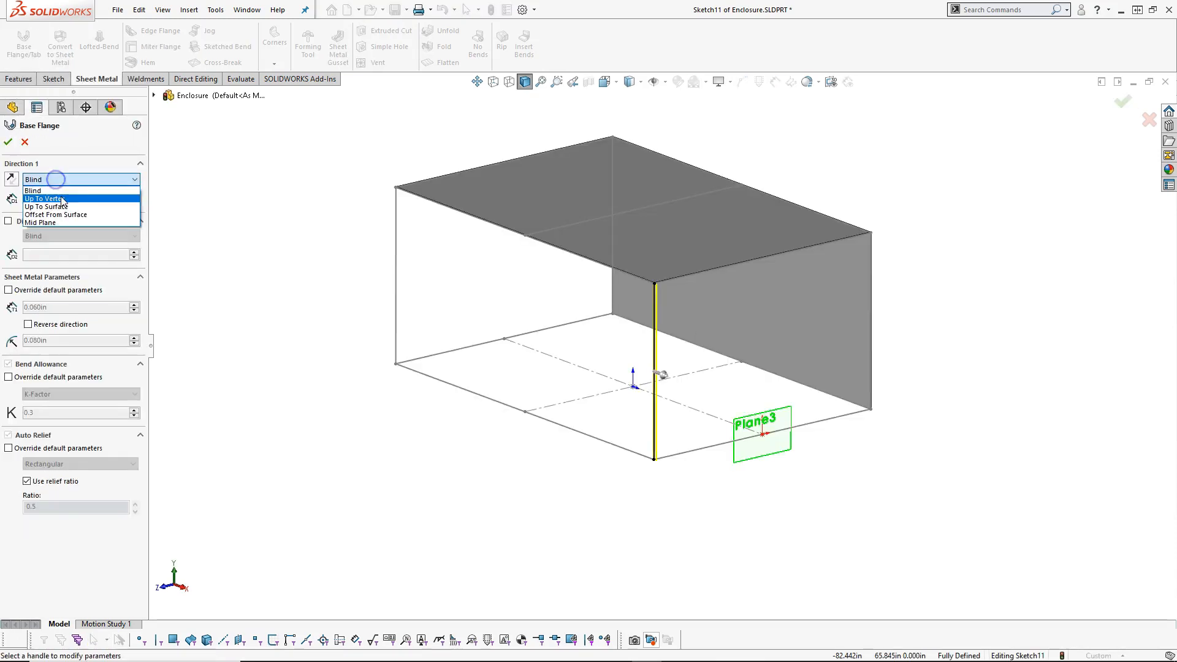
click(55, 194)
click(395, 365)
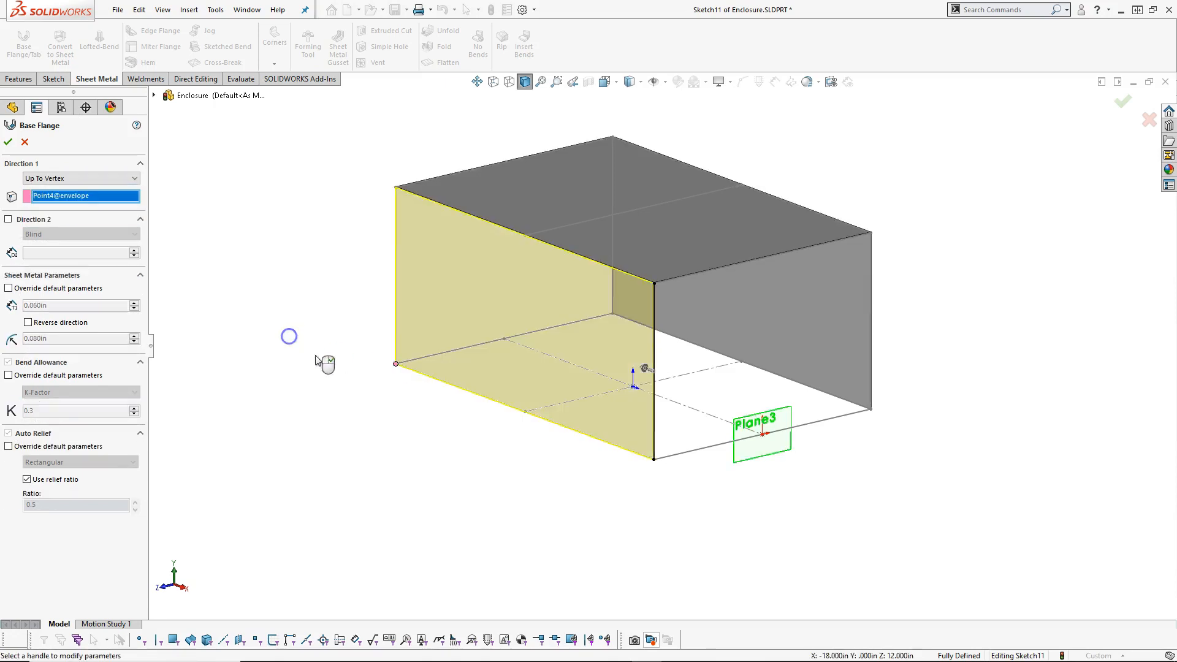
Check the front flange's thickness side at its near lower corner and create the flange.
scroll(686, 468, down, 5)
scroll(607, 398, up, 4)
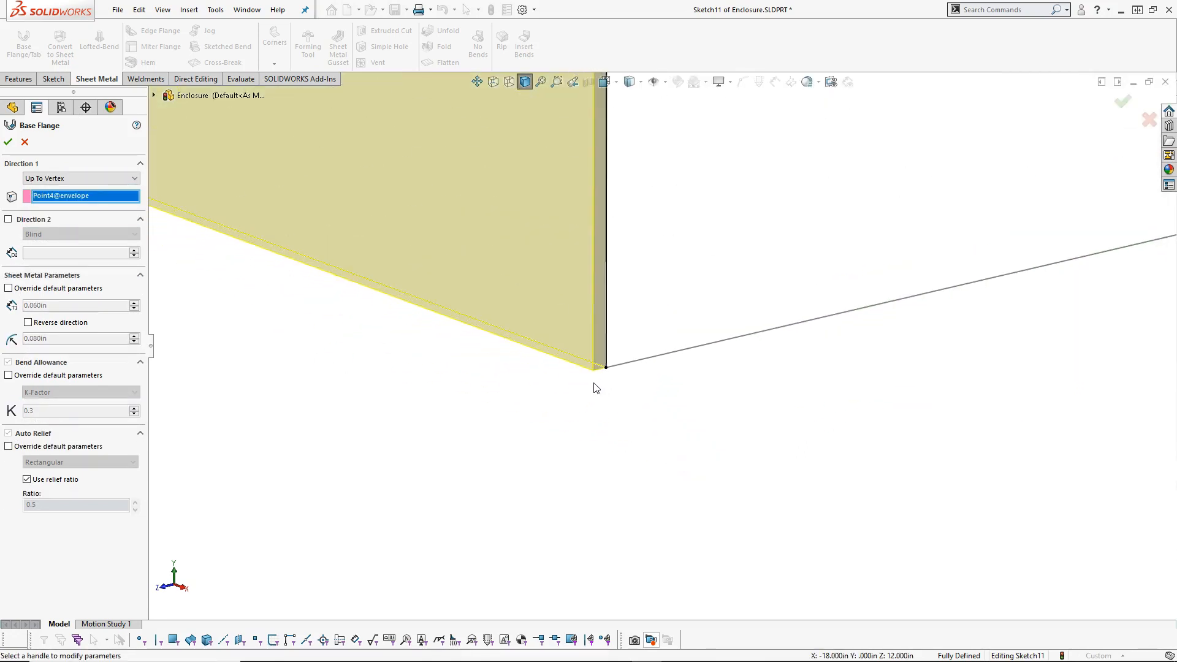
scroll(610, 365, up, 3)
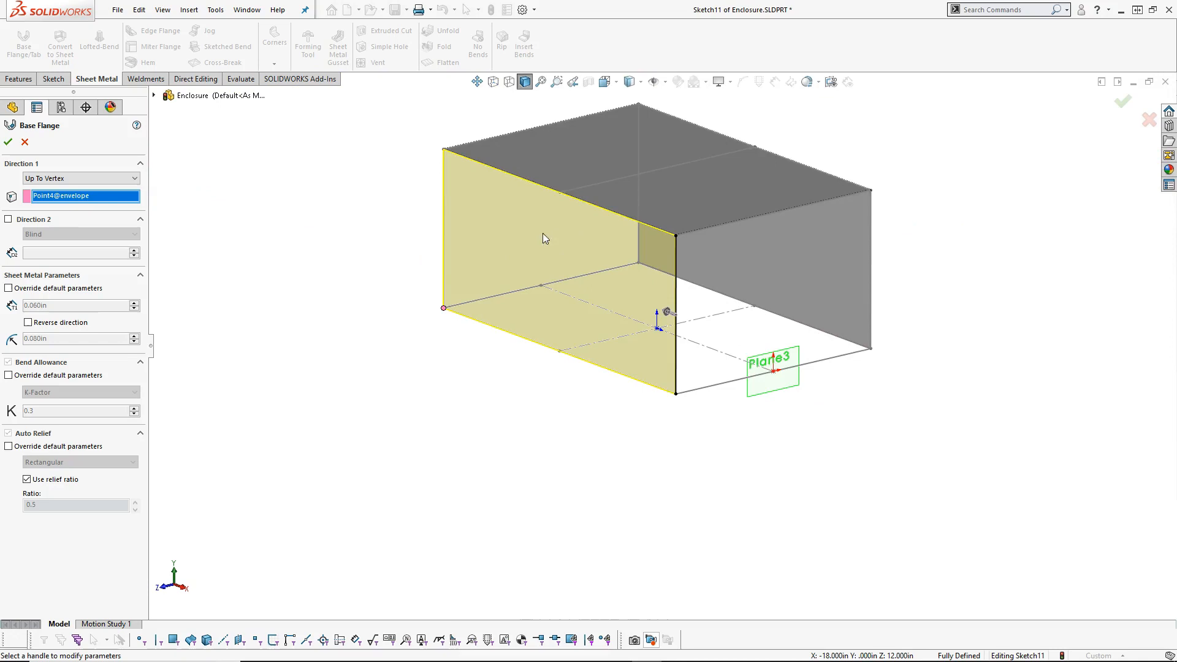
click(11, 142)
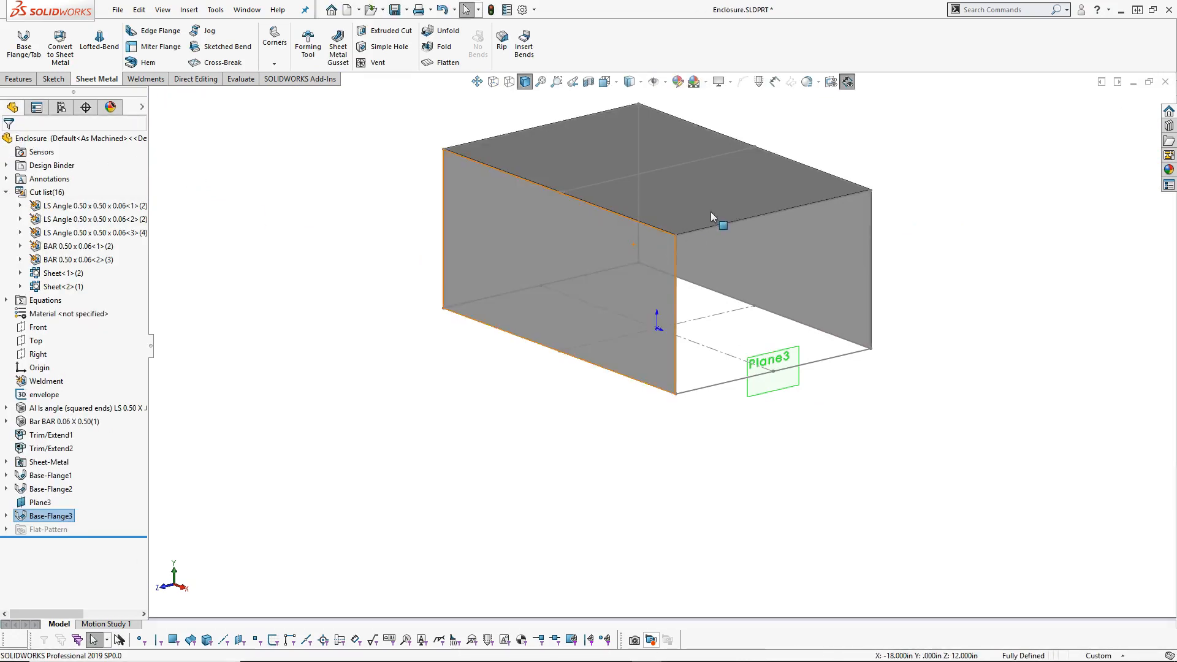
Hide the reference plane Plane3.
scroll(708, 215, down, 3)
scroll(673, 276, up, 2)
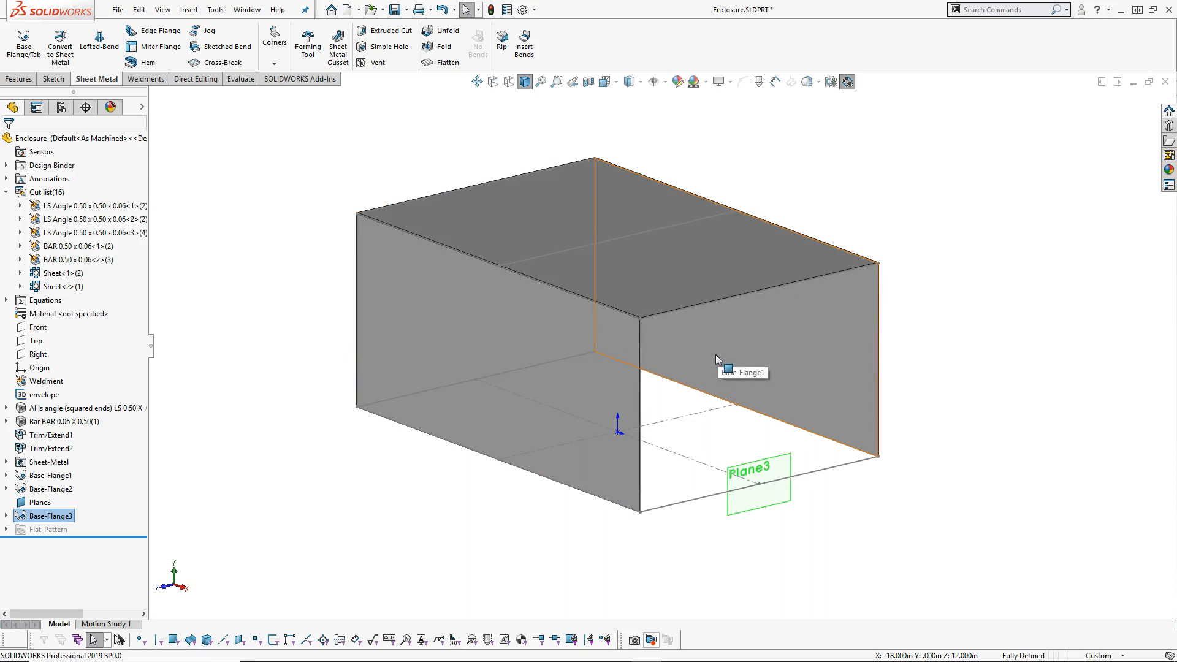
middle_drag(932, 339, 936, 343)
scroll(936, 342, up, 1)
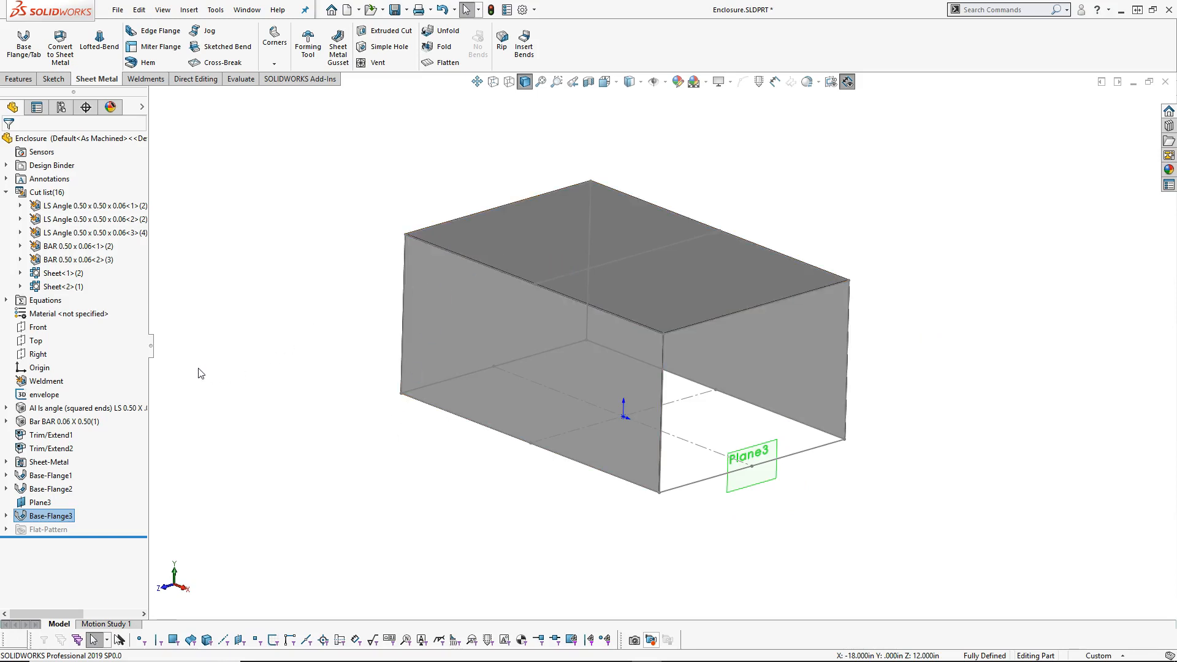
right_click(40, 502)
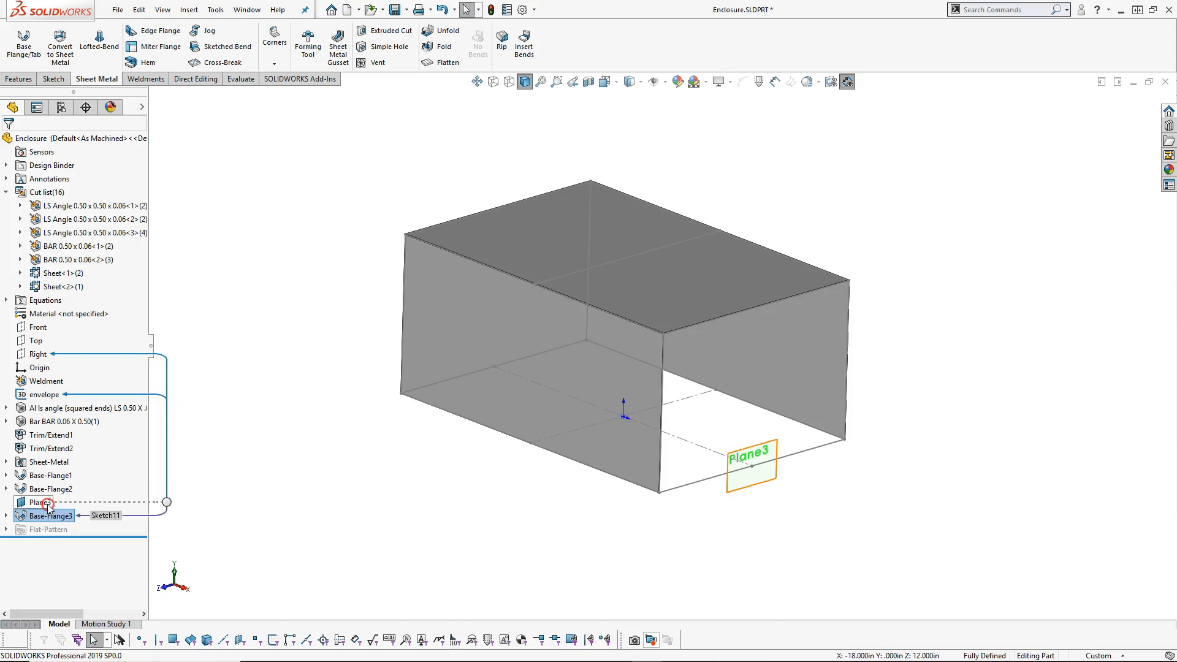
click(62, 371)
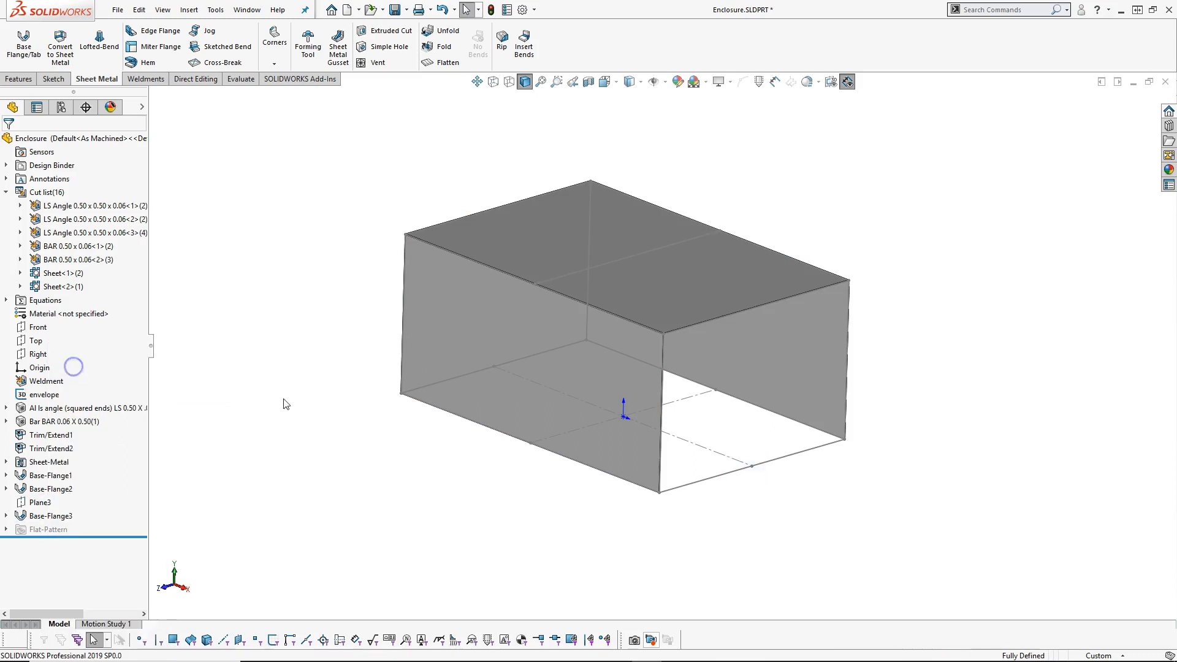
mouse_move(298, 300)
middle_down()
mouse_move(344, 278)
mouse_move(313, 315)
middle_up()
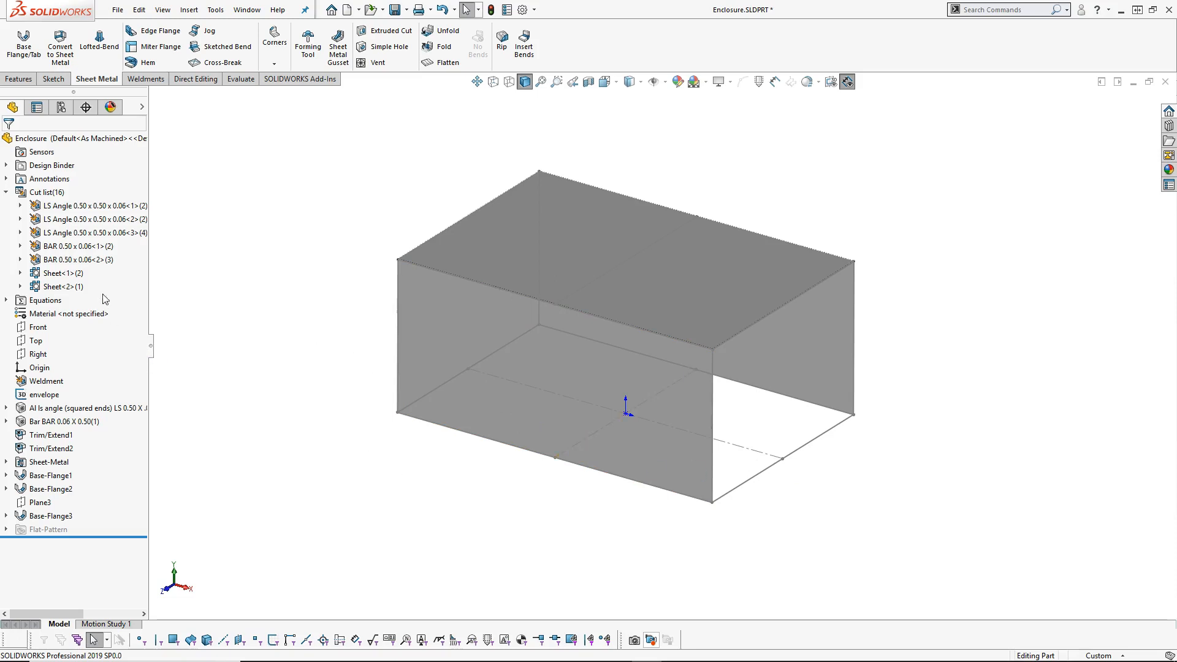
click(72, 275)
ctrl+click(72, 286)
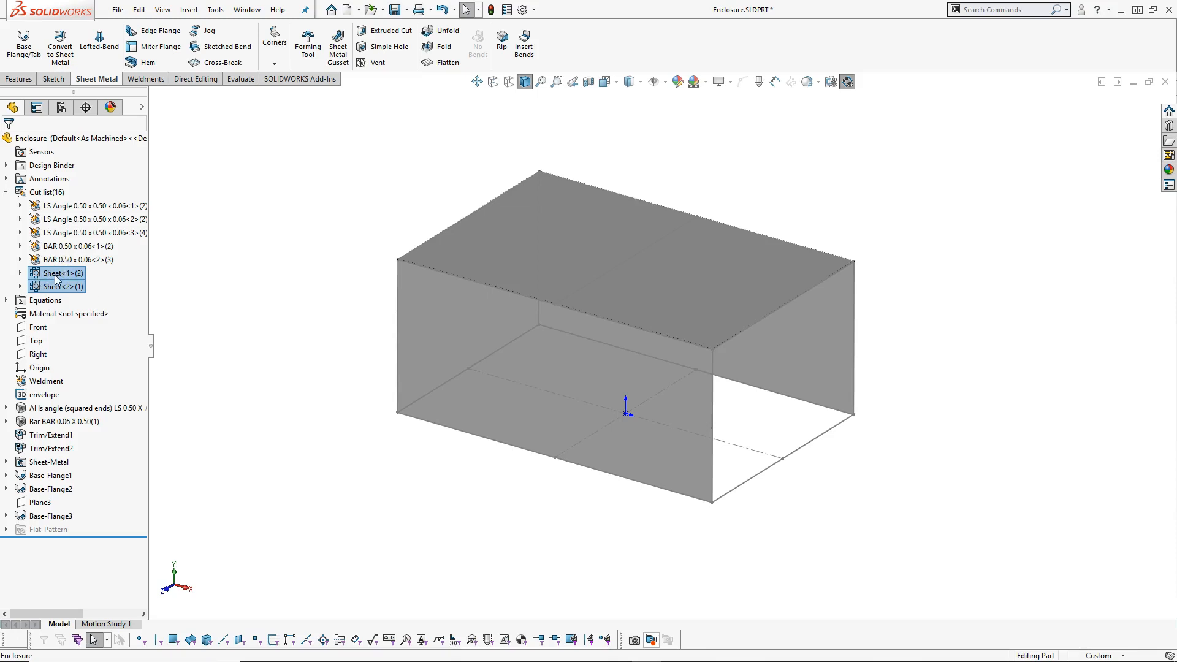
right_click(56, 279)
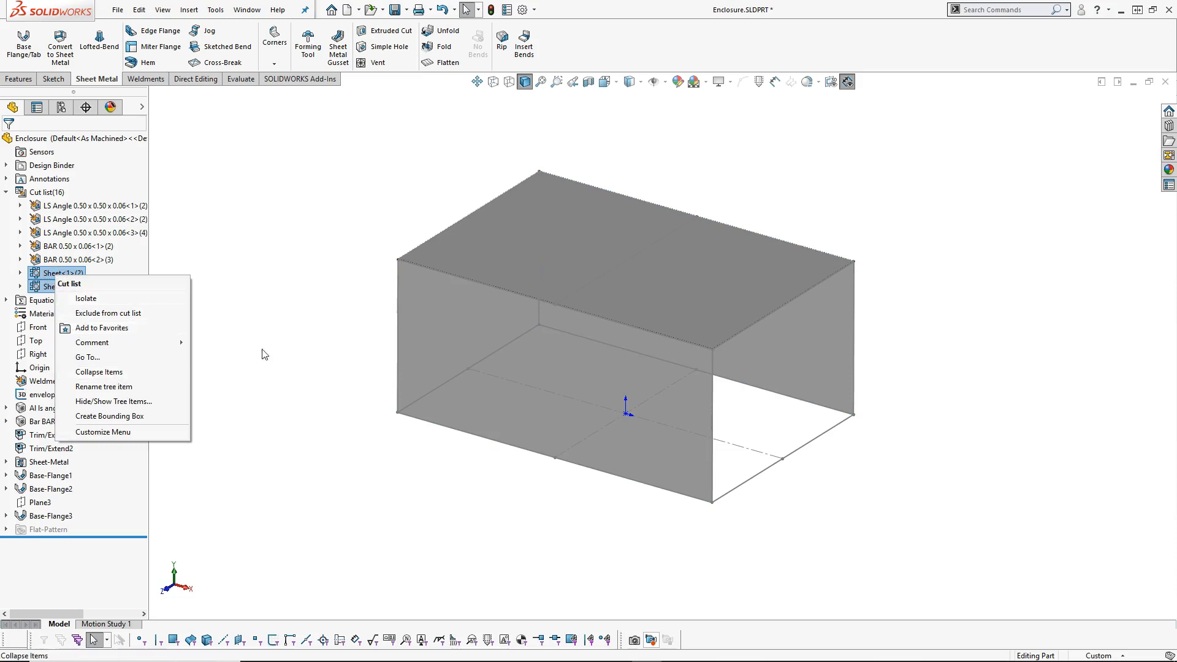
click(247, 325)
right_click(54, 277)
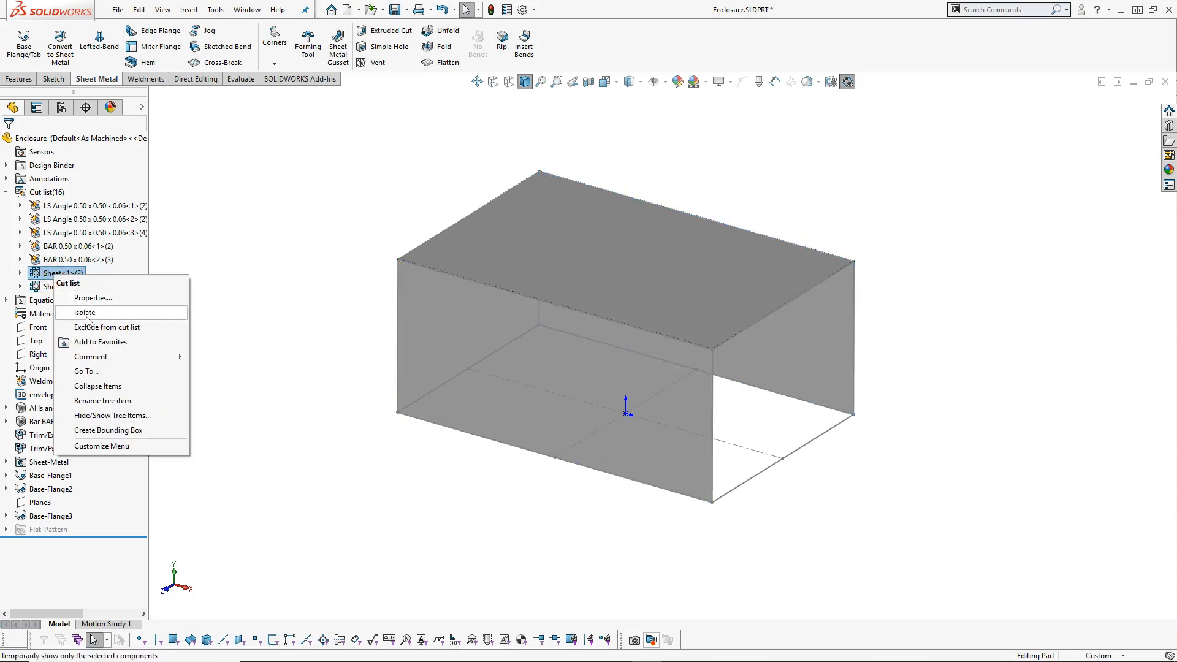
click(199, 327)
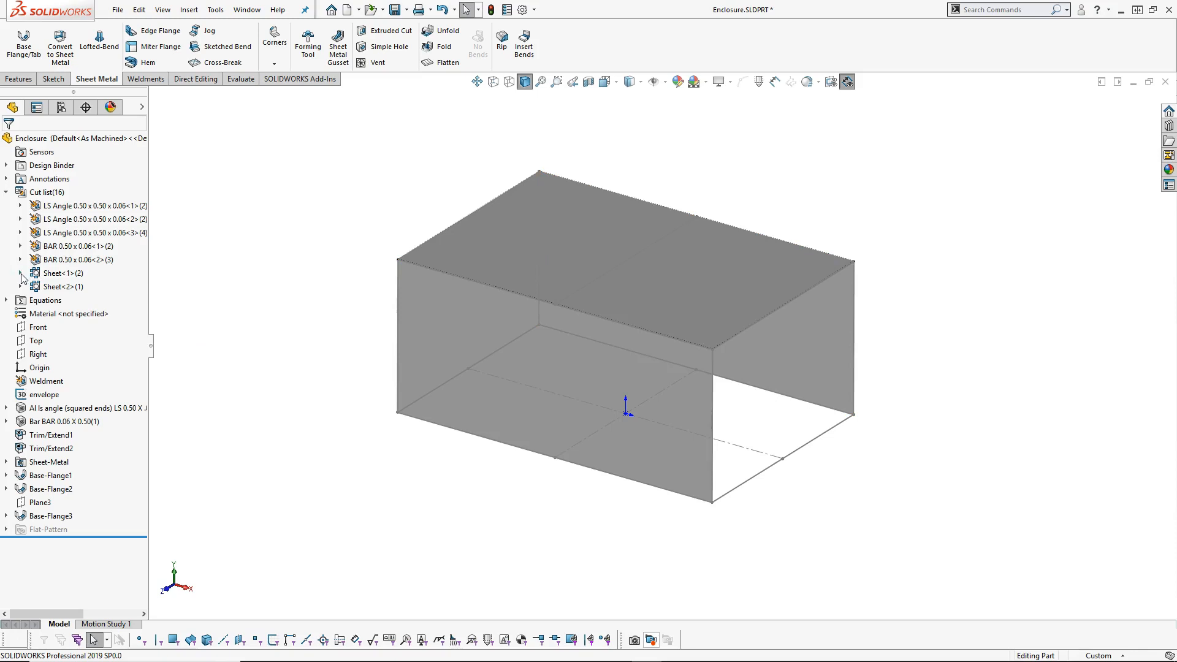
Hide the front, rear and top sheet metal bodies listed under the two sheet items of the cut list.
click(20, 273)
click(80, 289)
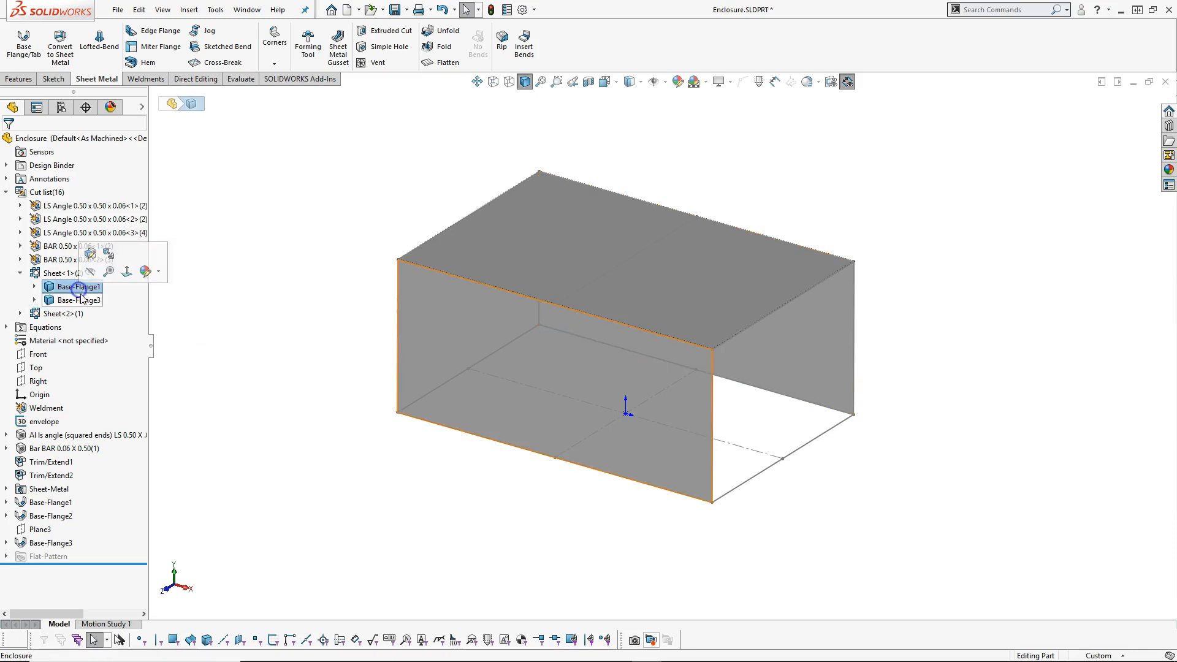
ctrl+click(79, 300)
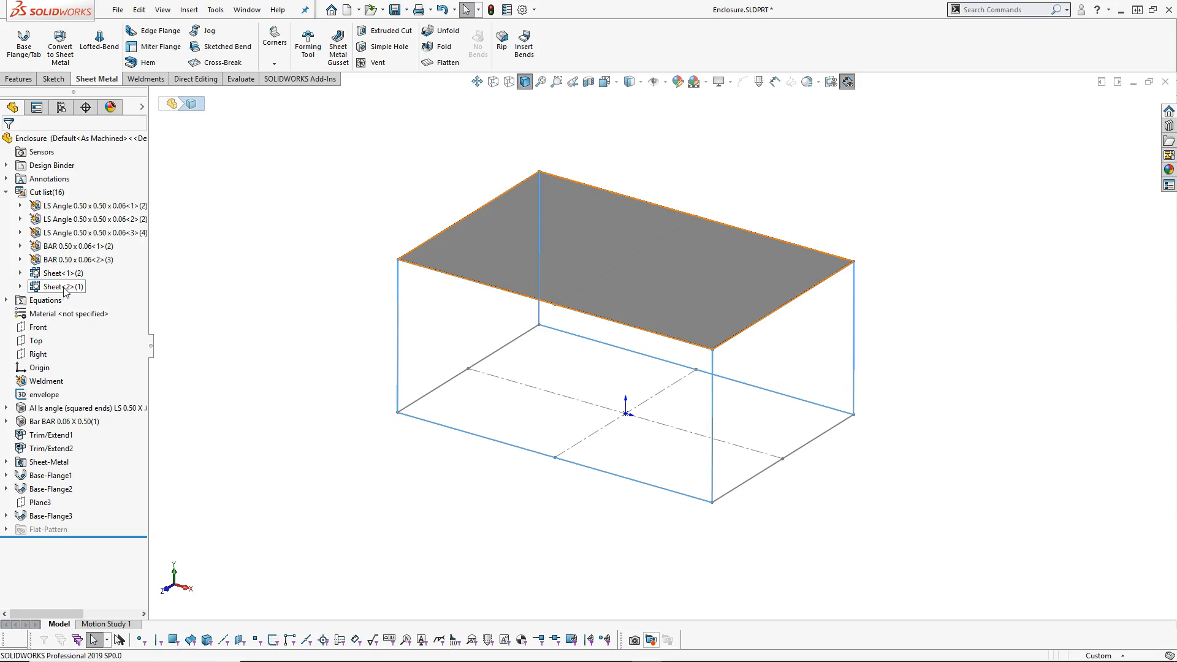
click(20, 286)
right_click(70, 300)
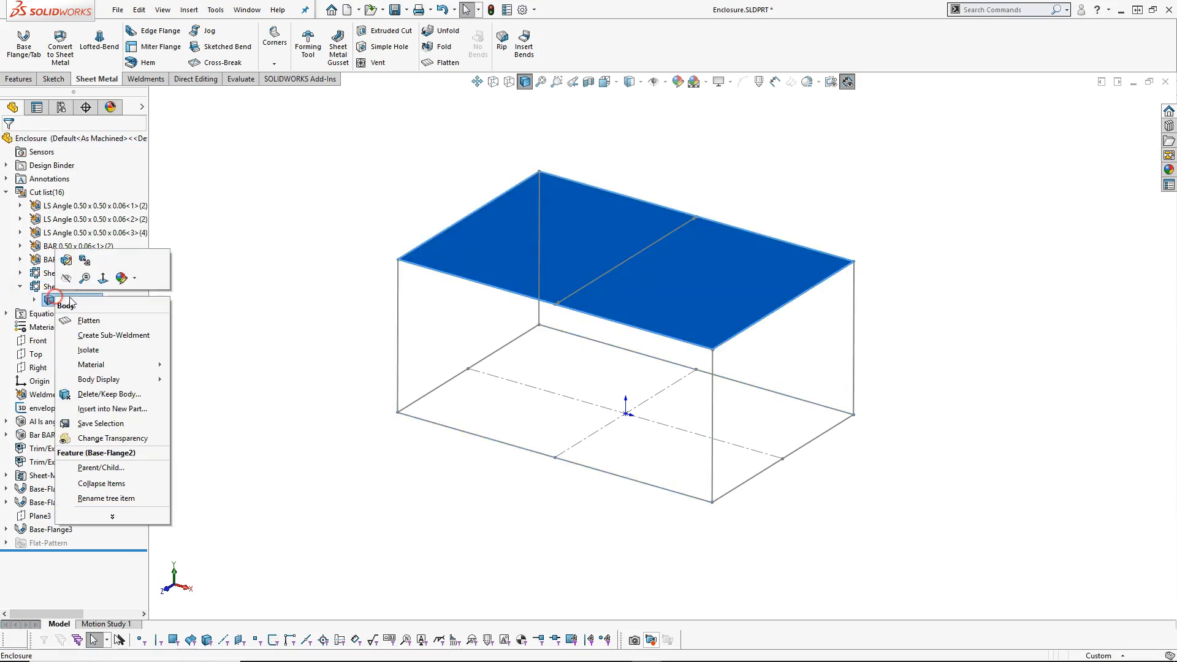
click(66, 278)
click(256, 300)
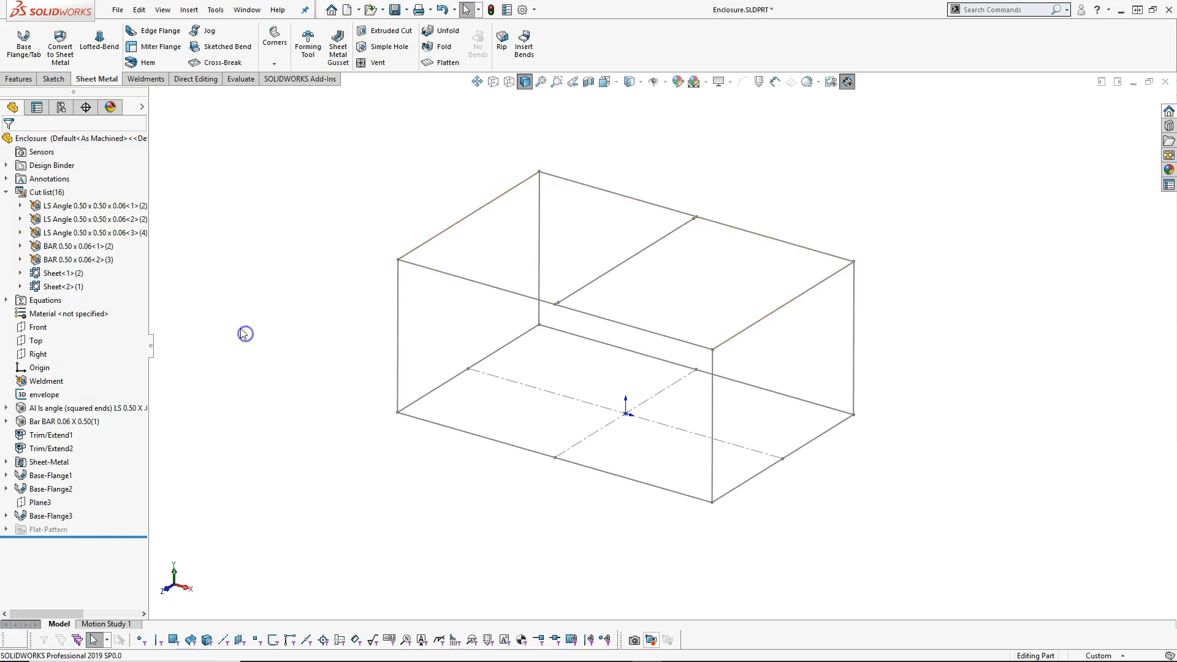
click(252, 338)
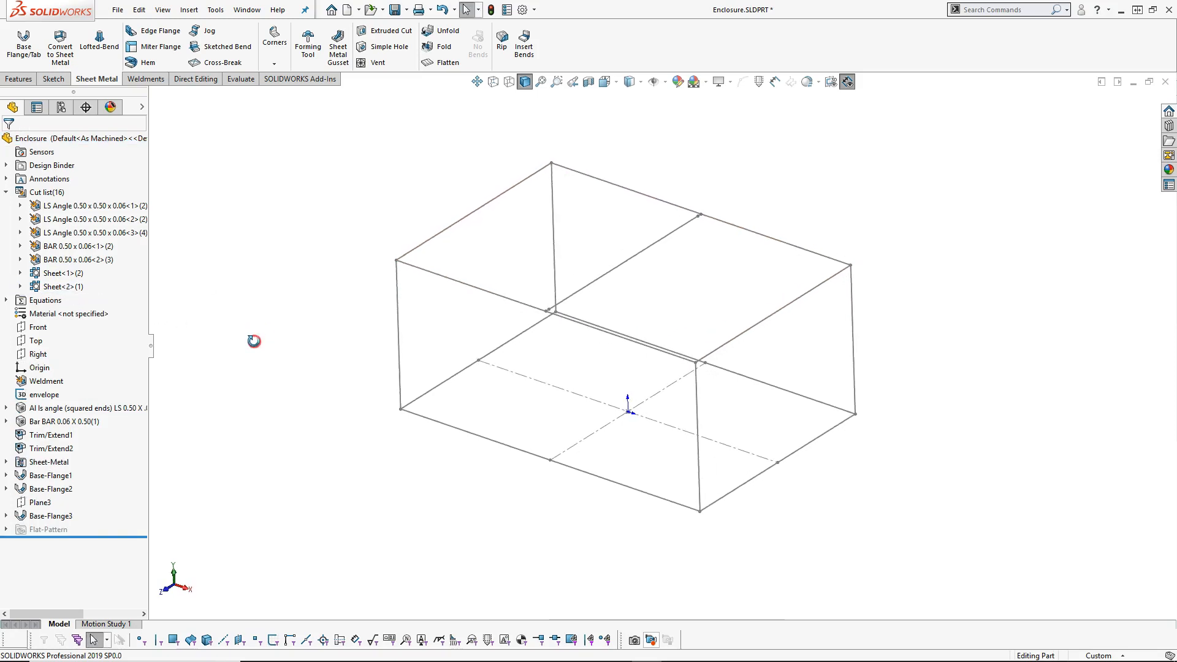
Sketch a vertical line on the Front plane along the envelope's negative-X end, from the bottom edge to the top edge.
click(38, 327)
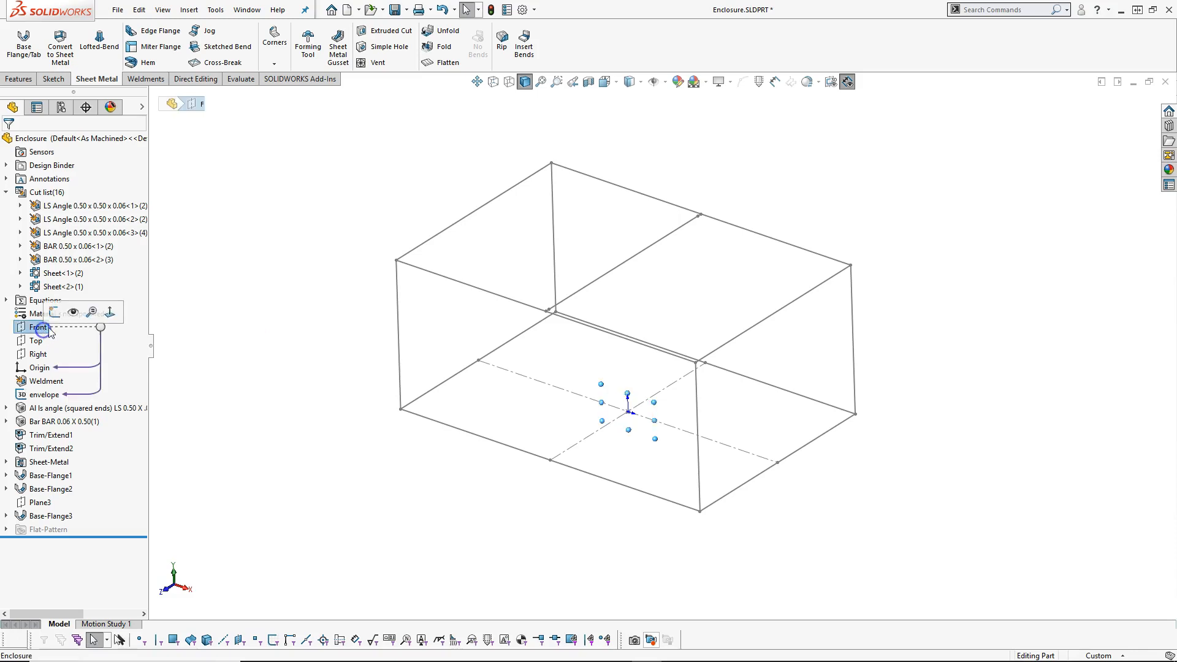
click(51, 314)
click(79, 30)
mouse_move(362, 486)
mouse_down()
mouse_move(376, 263)
mouse_move(363, 220)
mouse_up()
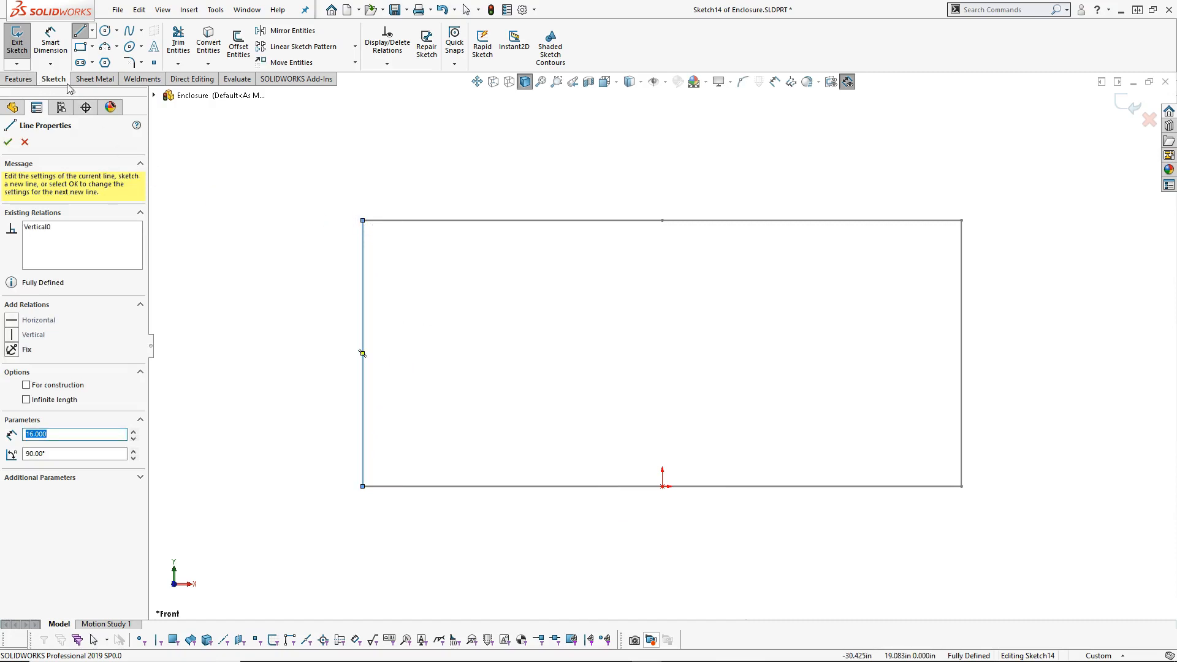
click(8, 142)
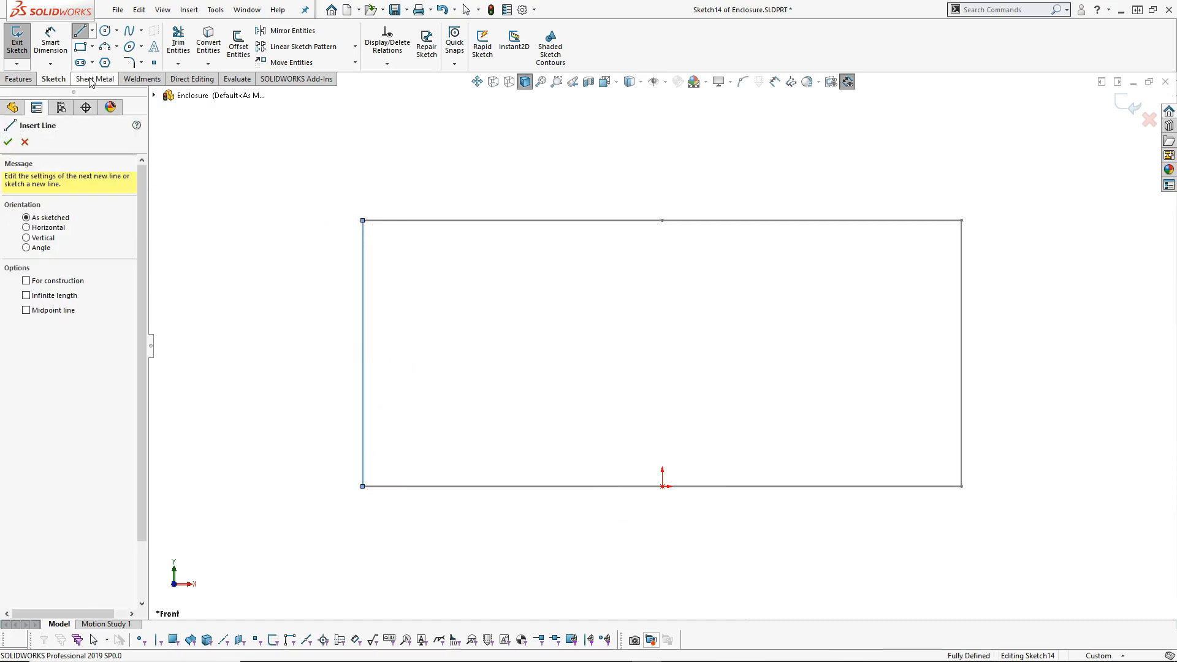
Start a base flange from the end-panel line and reverse its thickness direction.
click(97, 79)
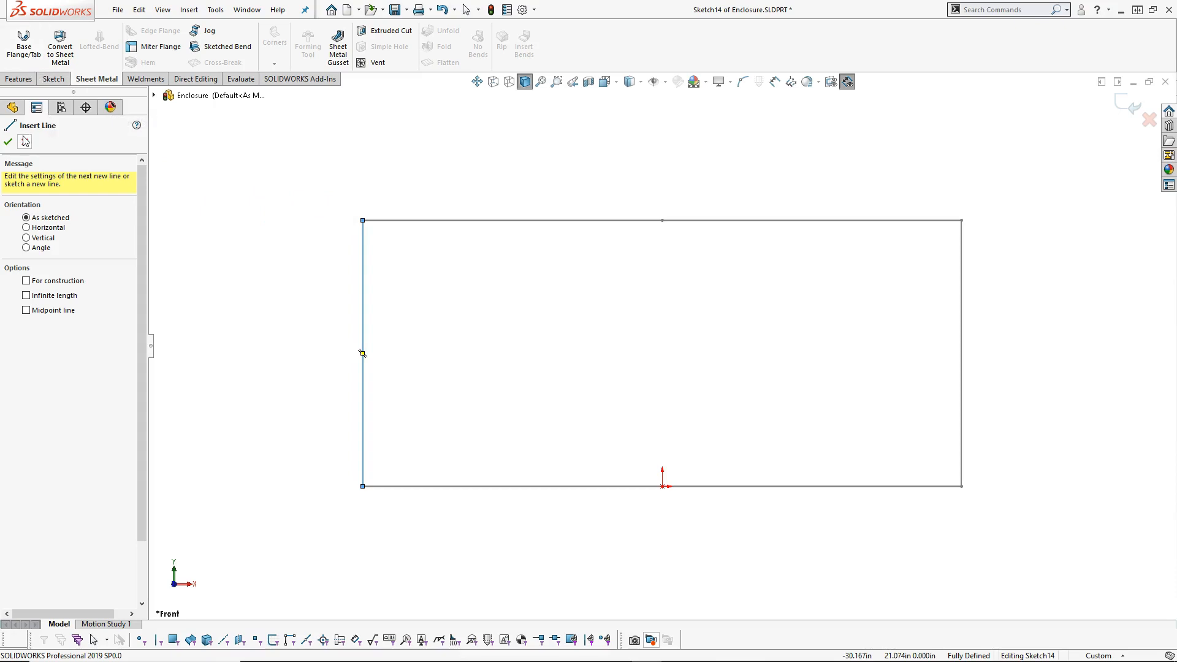
click(23, 46)
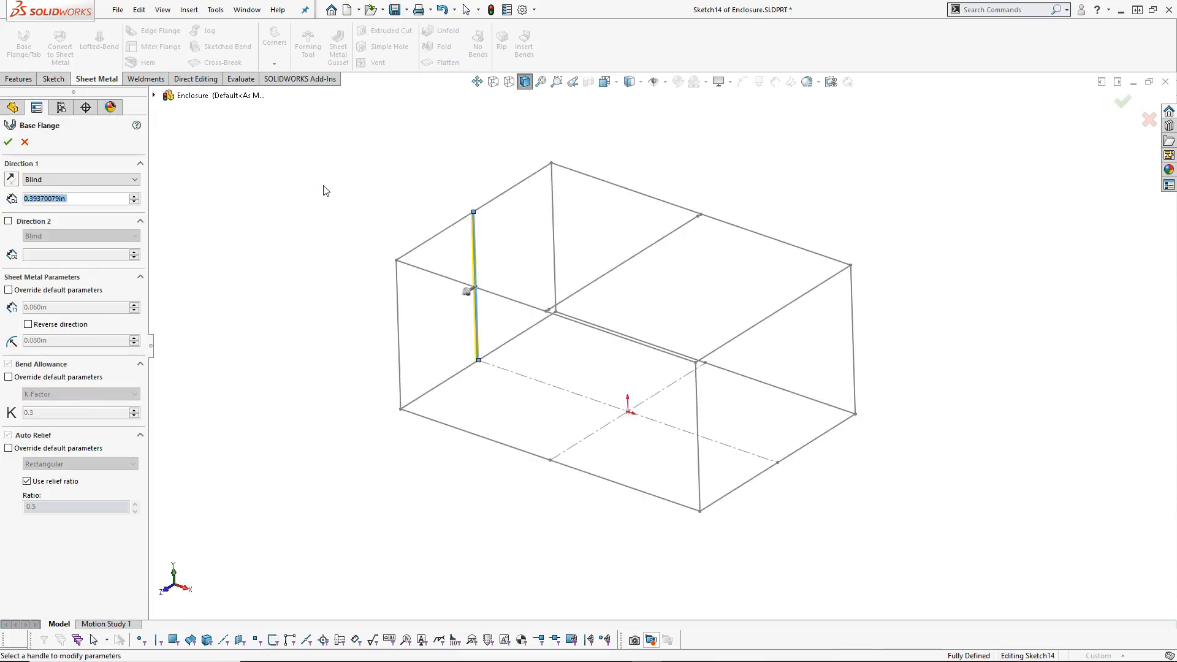
scroll(472, 256, down, 3)
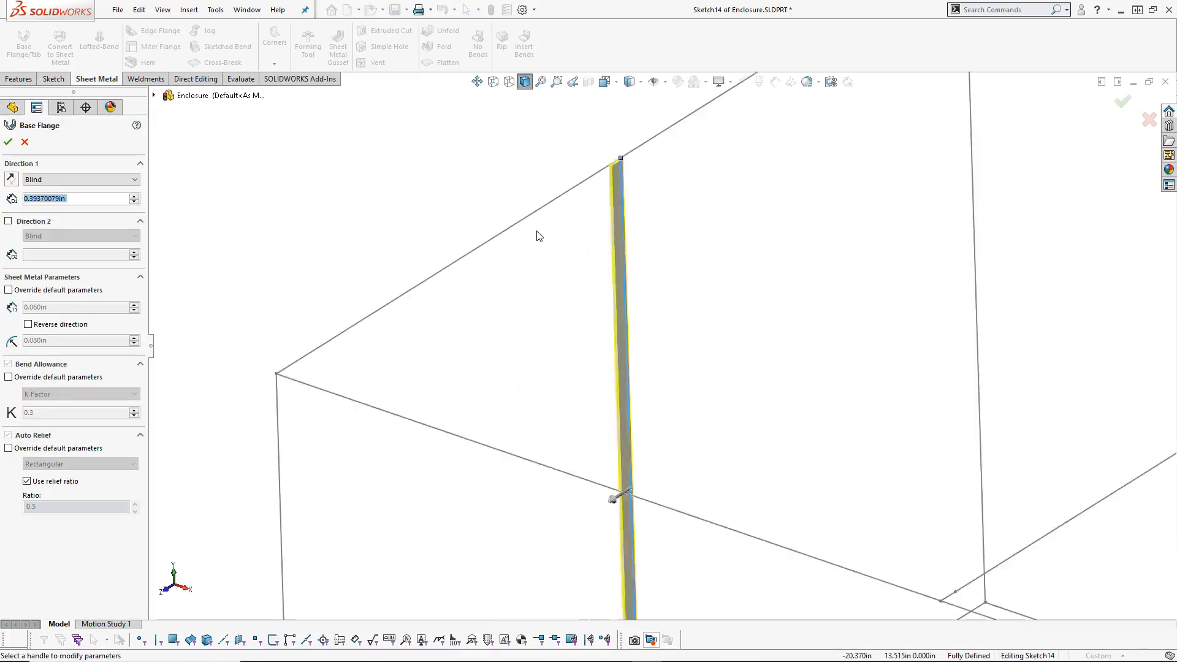
scroll(555, 228, down, 3)
scroll(646, 184, down, 2)
scroll(647, 189, down, 3)
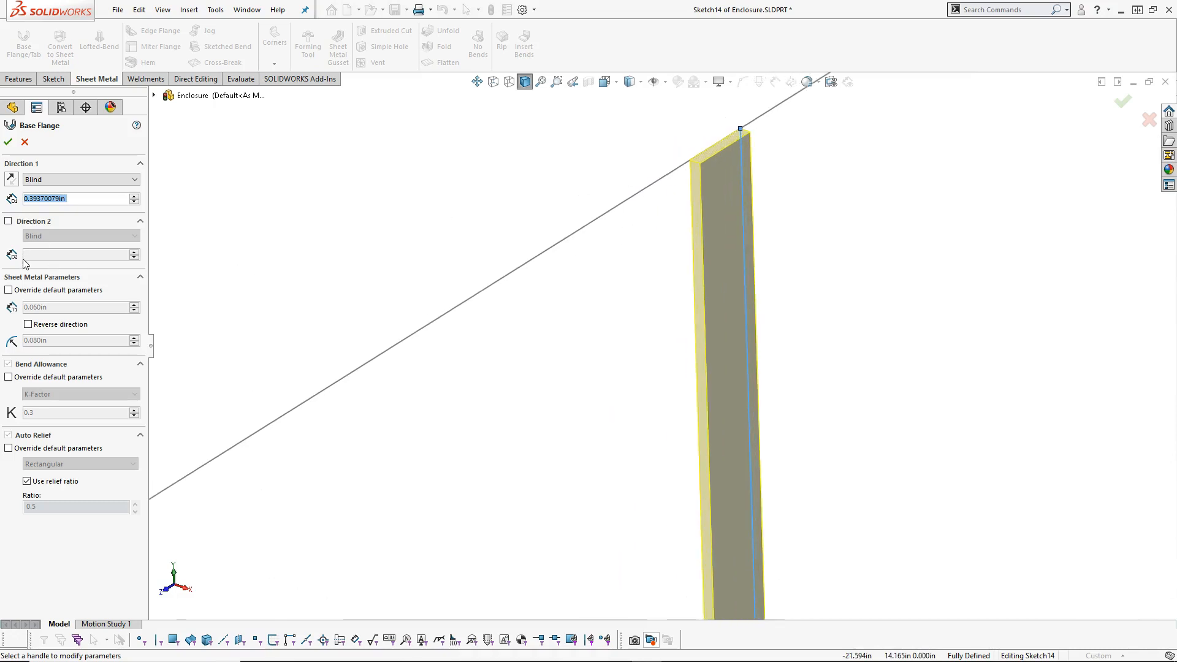
click(28, 324)
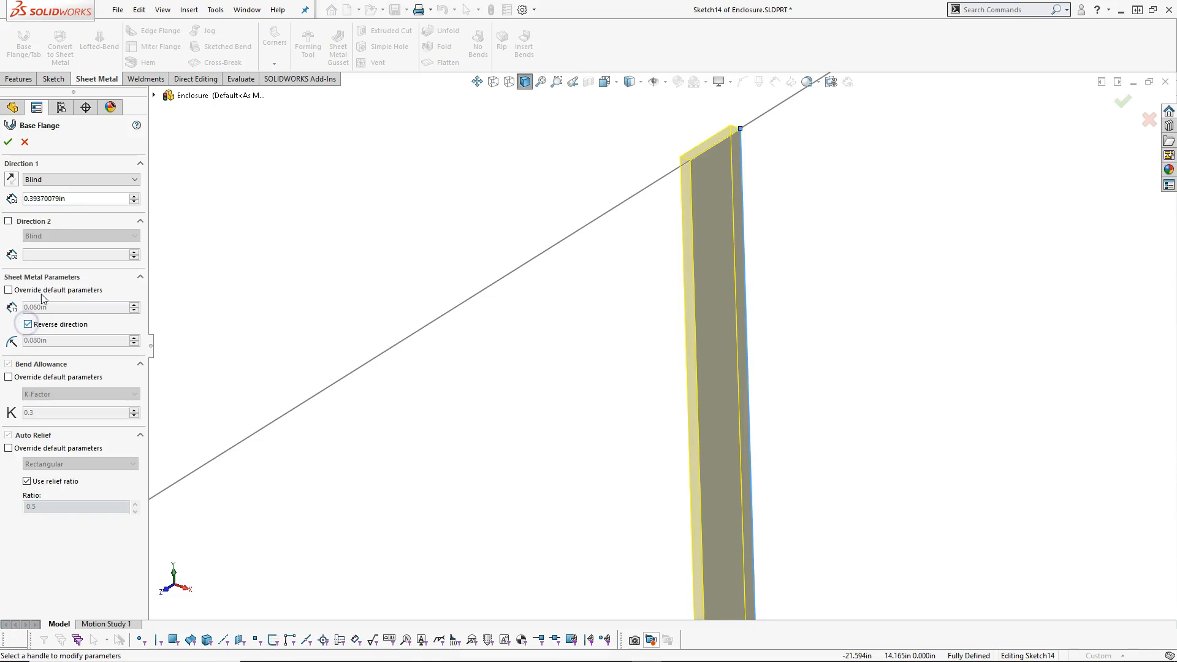
Set the flange's Direction 1 to Up To Vertex, ending at the envelope's upper rear corner.
click(46, 179)
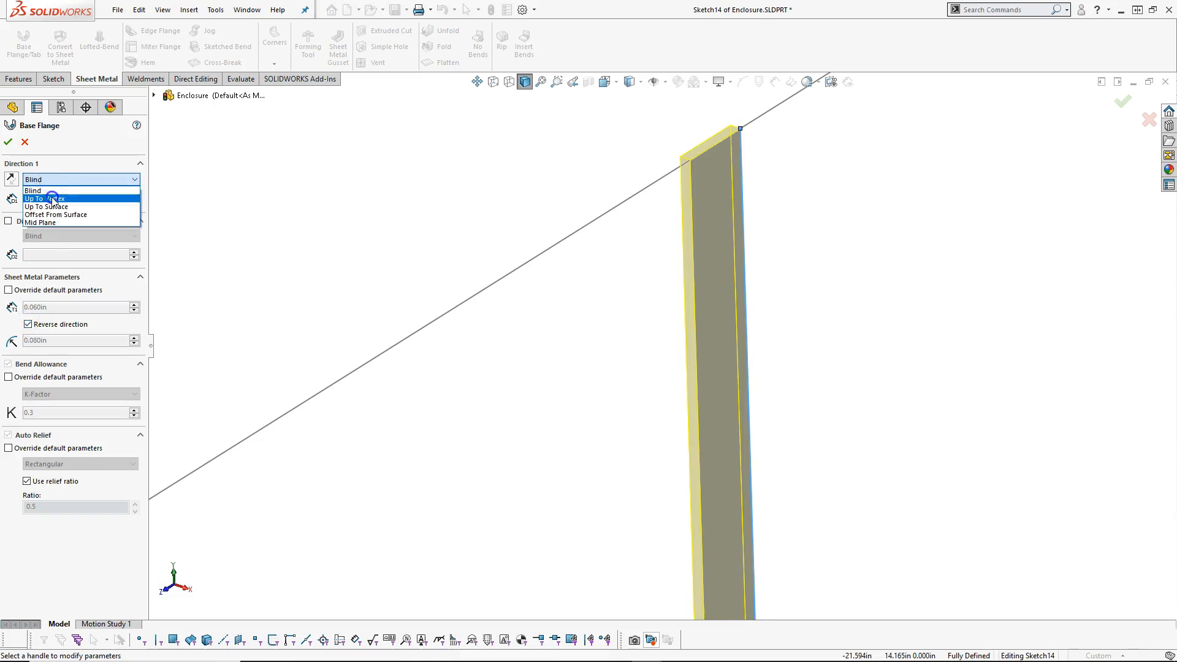
click(52, 199)
scroll(484, 331, up, 2)
scroll(539, 307, up, 2)
click(815, 238)
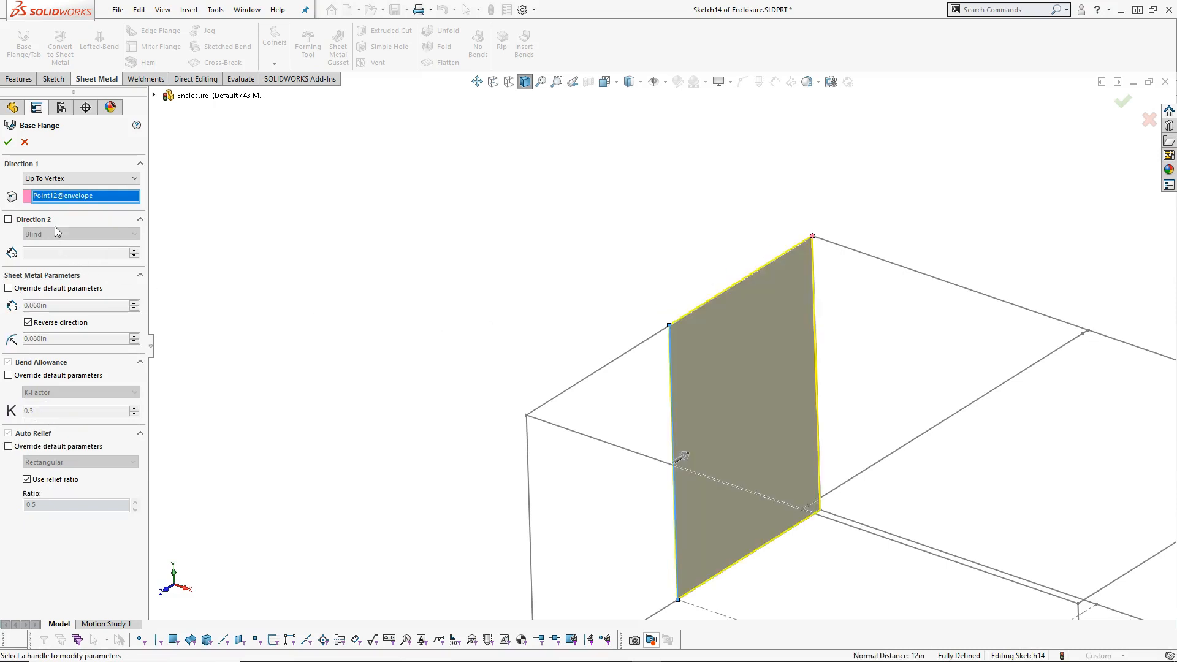
Enable Direction 2 with Up To Vertex at the envelope's upper front corner and create the end flange.
click(27, 225)
click(43, 234)
click(51, 248)
click(527, 416)
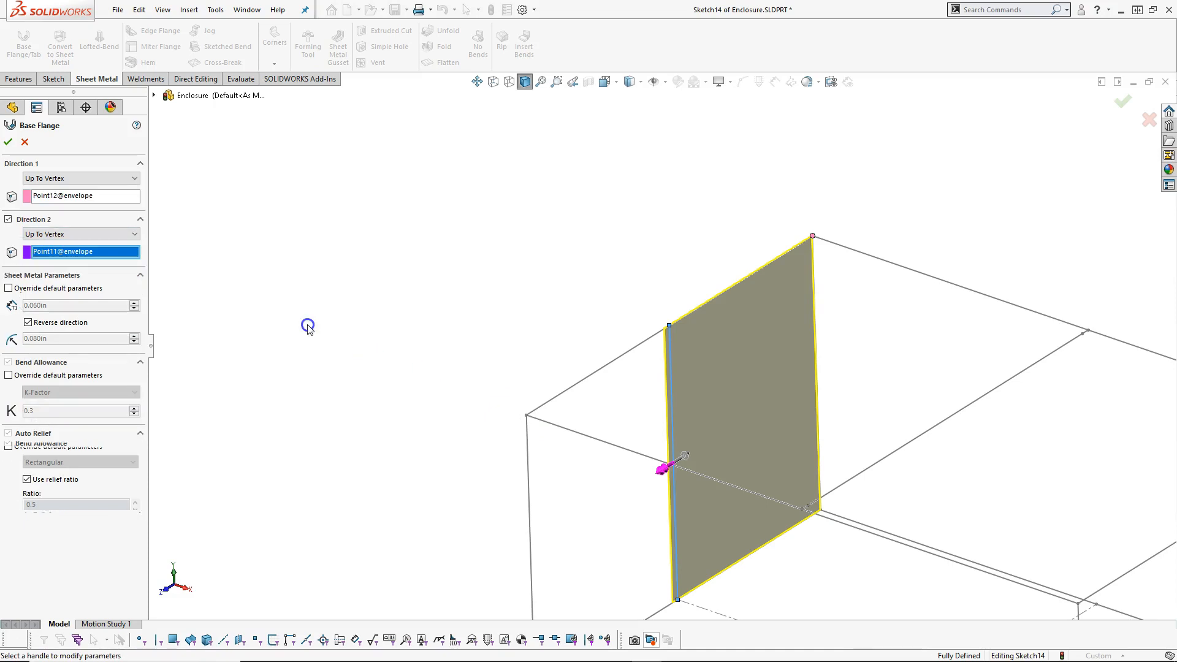
click(8, 145)
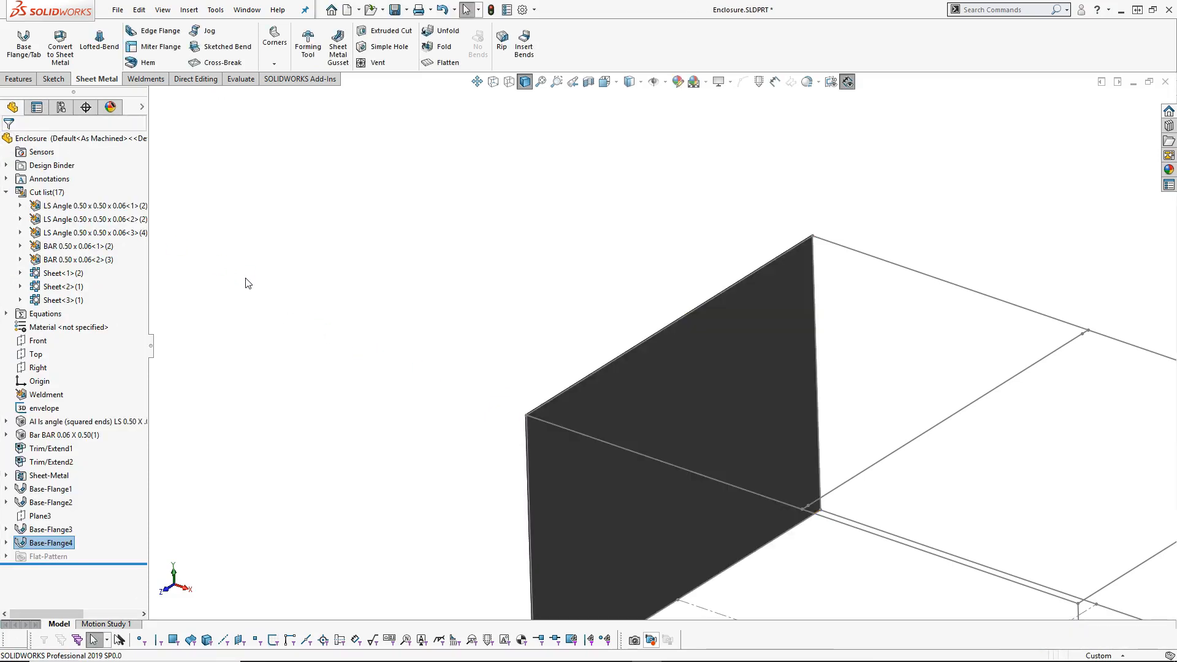
Examine on which side of the envelope line the end flange's thickness lies at its upper front corner.
middle_drag(502, 318, 674, 307)
scroll(674, 374, down, 5)
scroll(696, 382, down, 5)
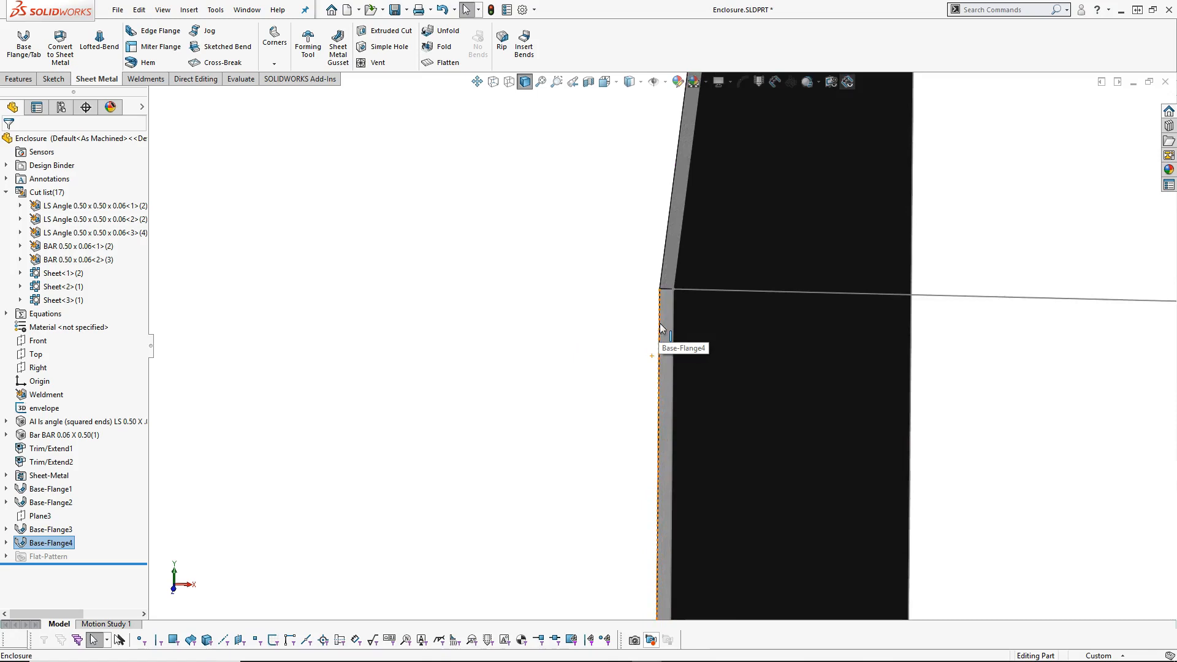
Sketch a vertical line on the Front plane along the envelope's right end, from its lower to its upper corner.
scroll(675, 304, up, 12)
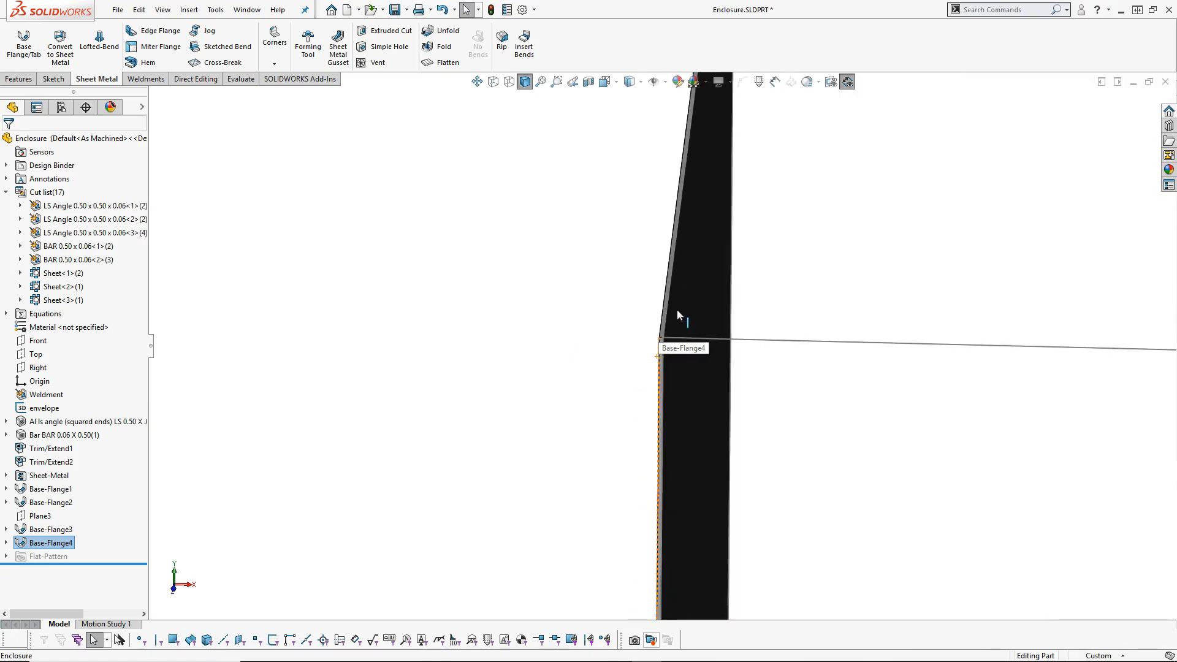
click(746, 449)
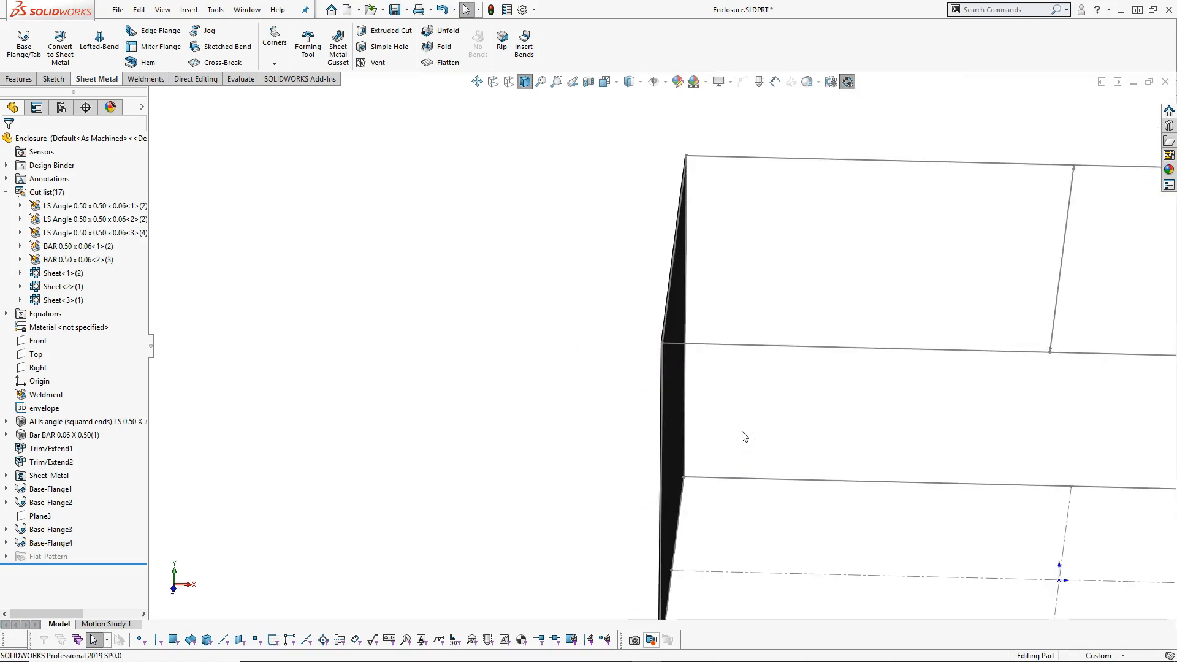
key(ctrl+7)
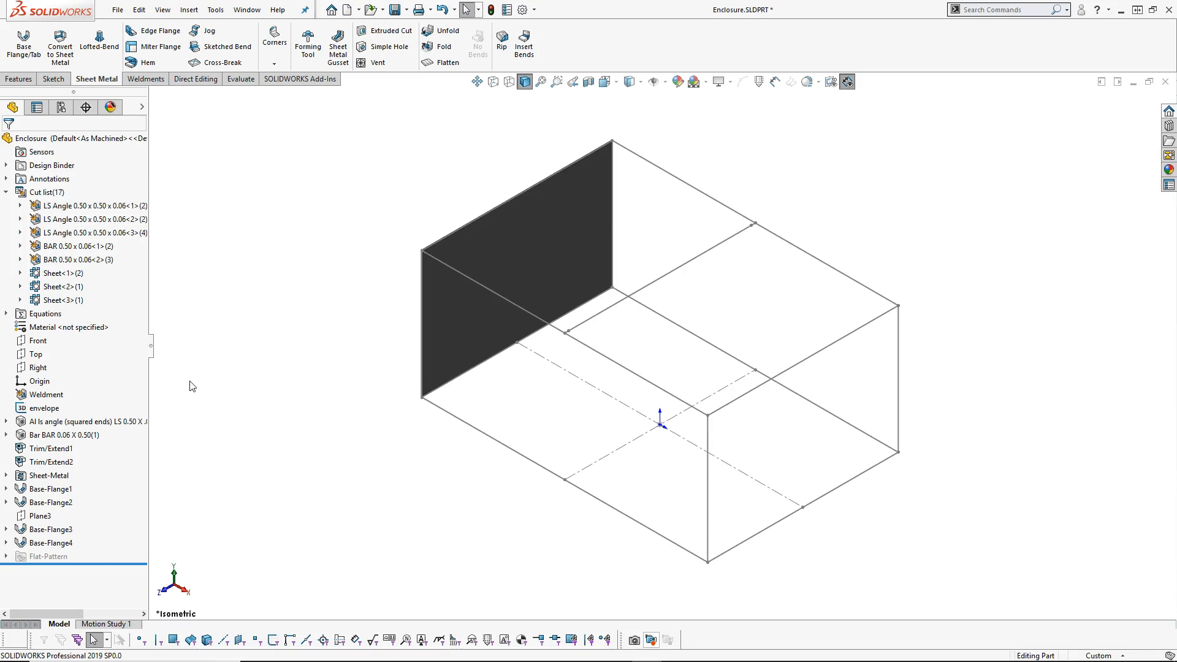
click(37, 341)
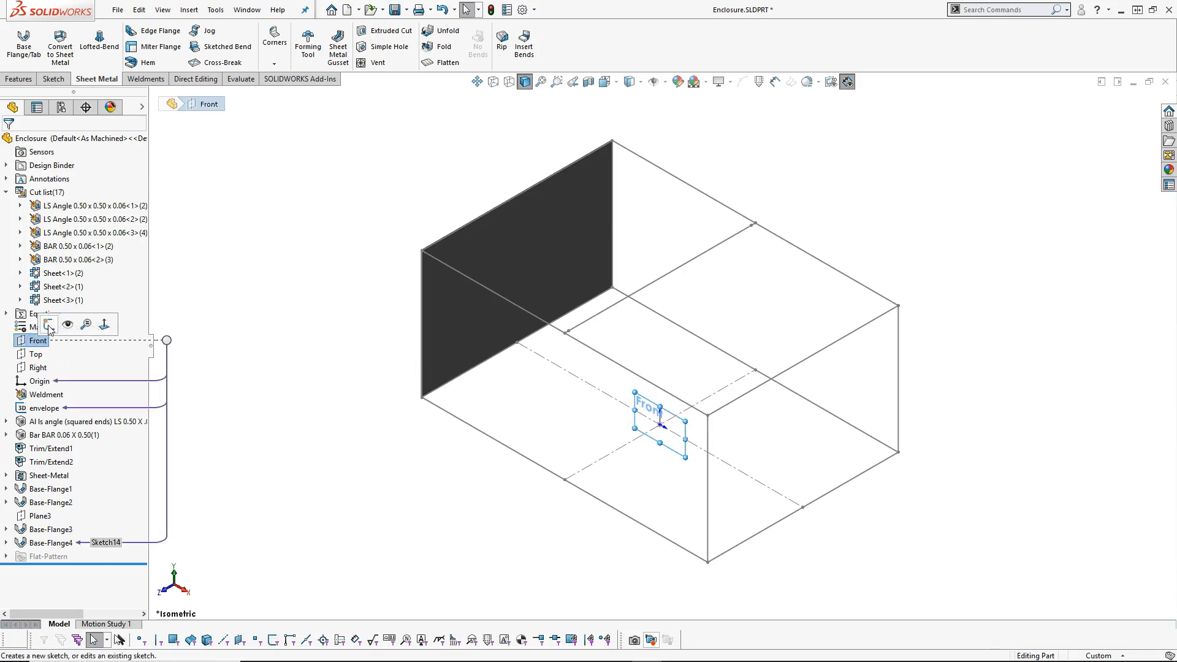
click(39, 324)
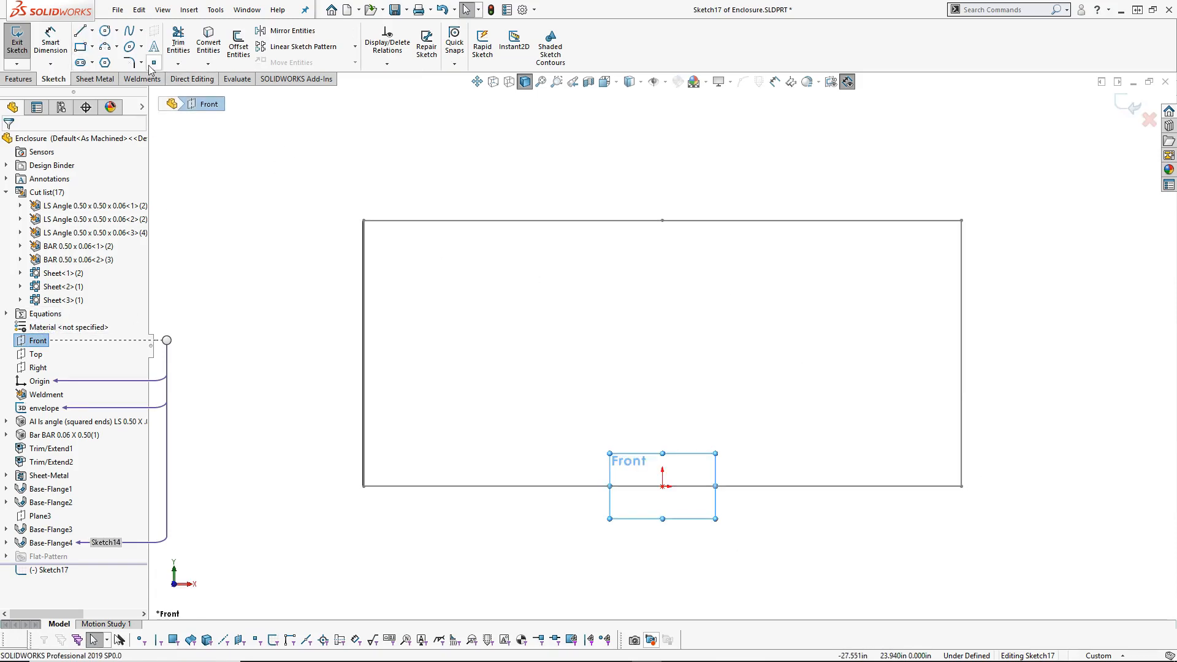
click(80, 30)
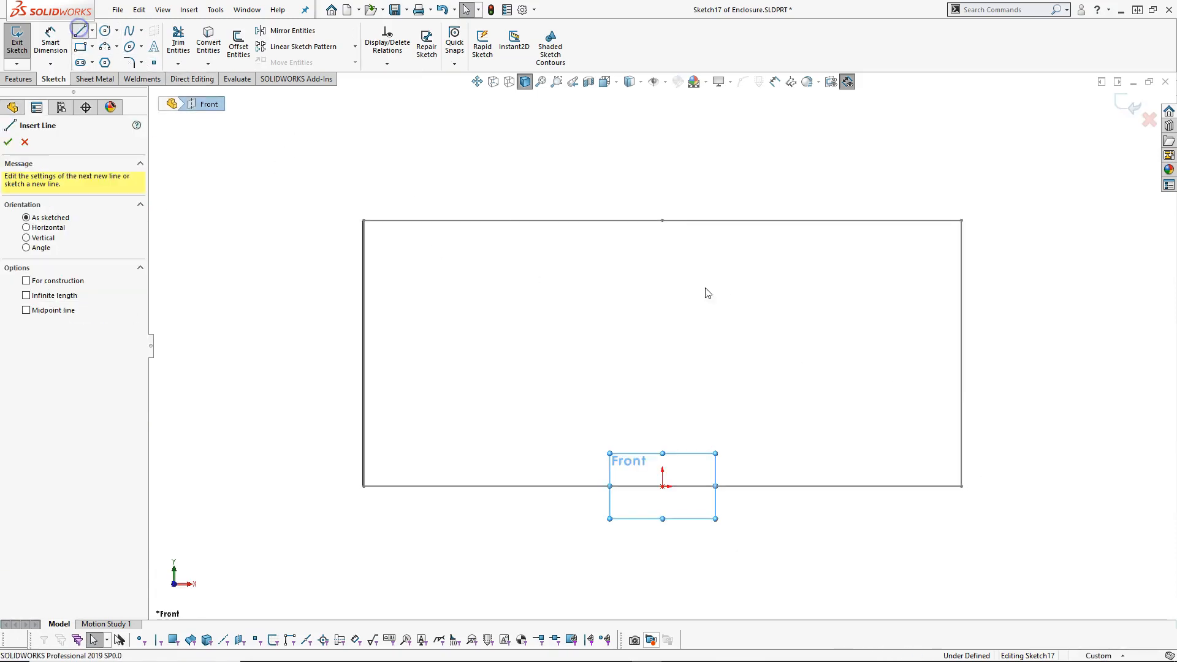
click(962, 486)
click(962, 220)
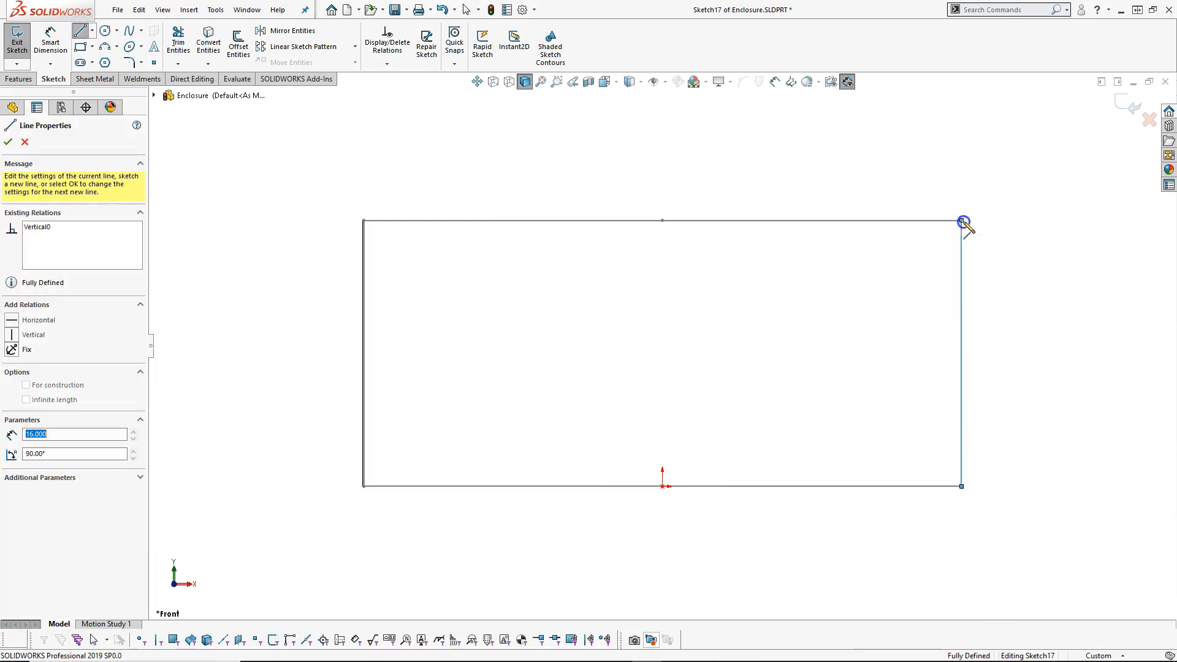
key(Escape)
Start a base flange from the right-end line with Direction 1 set to Up To Vertex at the envelope's upper front corner.
middle_drag(1001, 245, 883, 326)
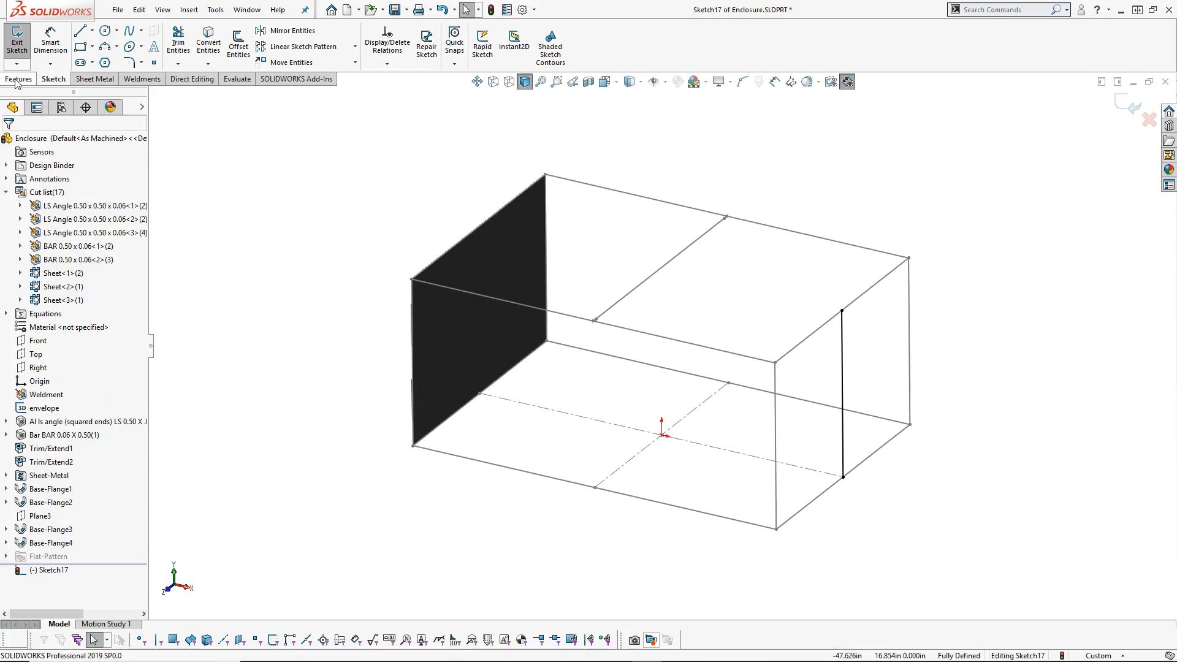
click(94, 78)
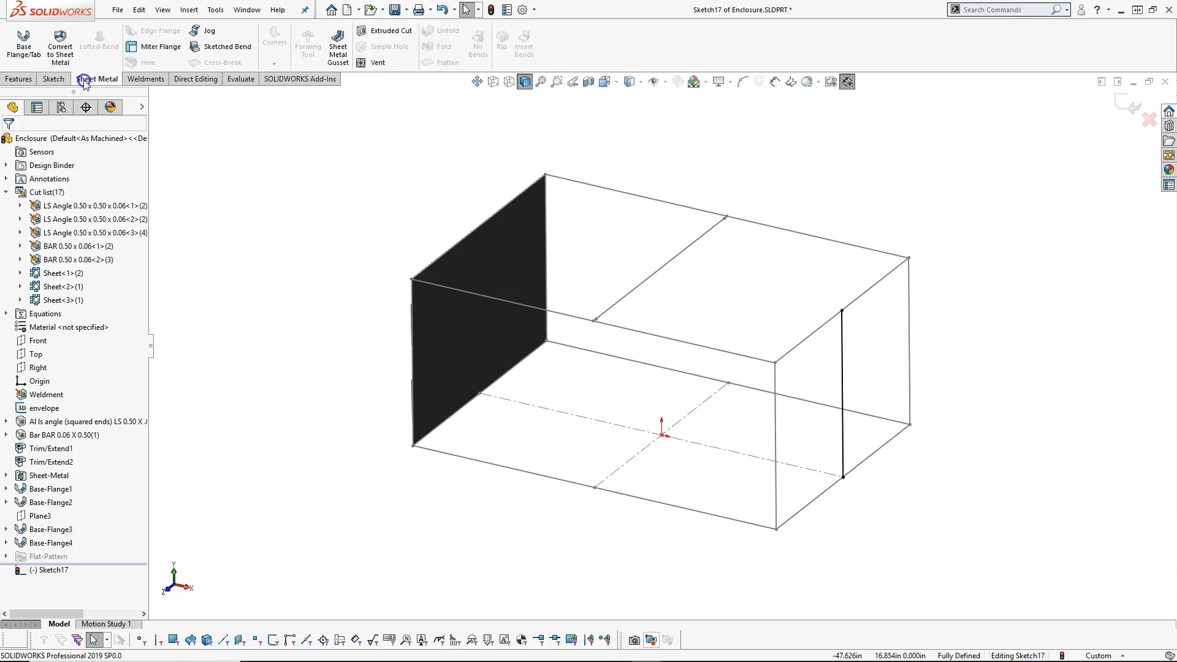
click(23, 43)
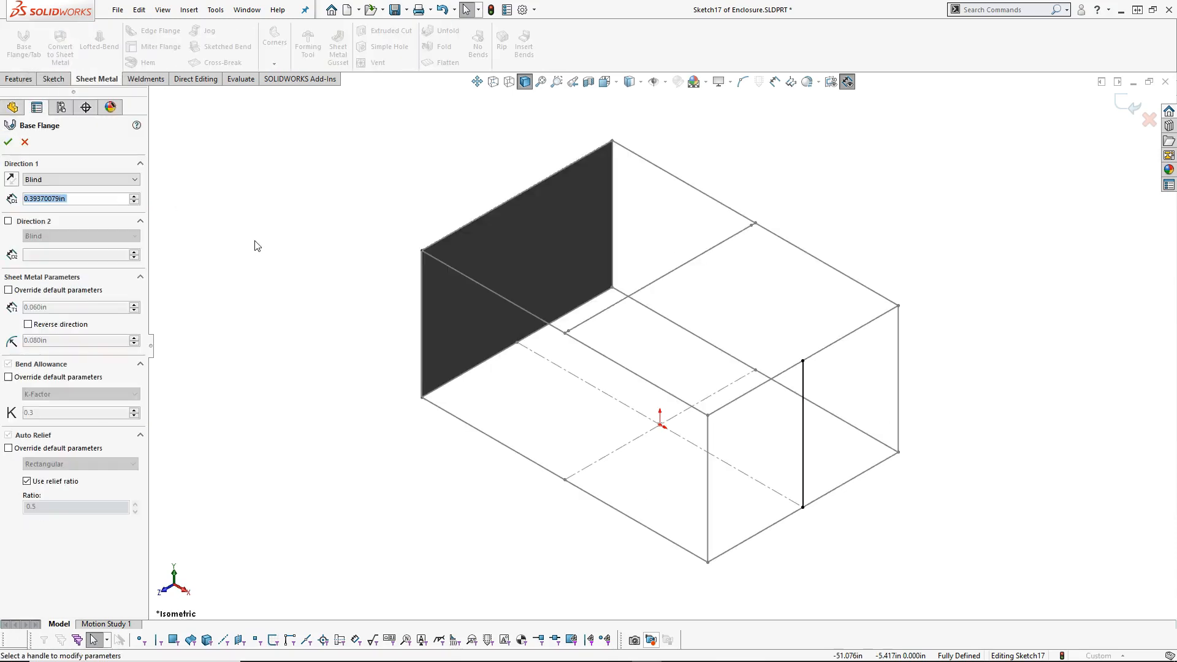
click(51, 179)
click(46, 201)
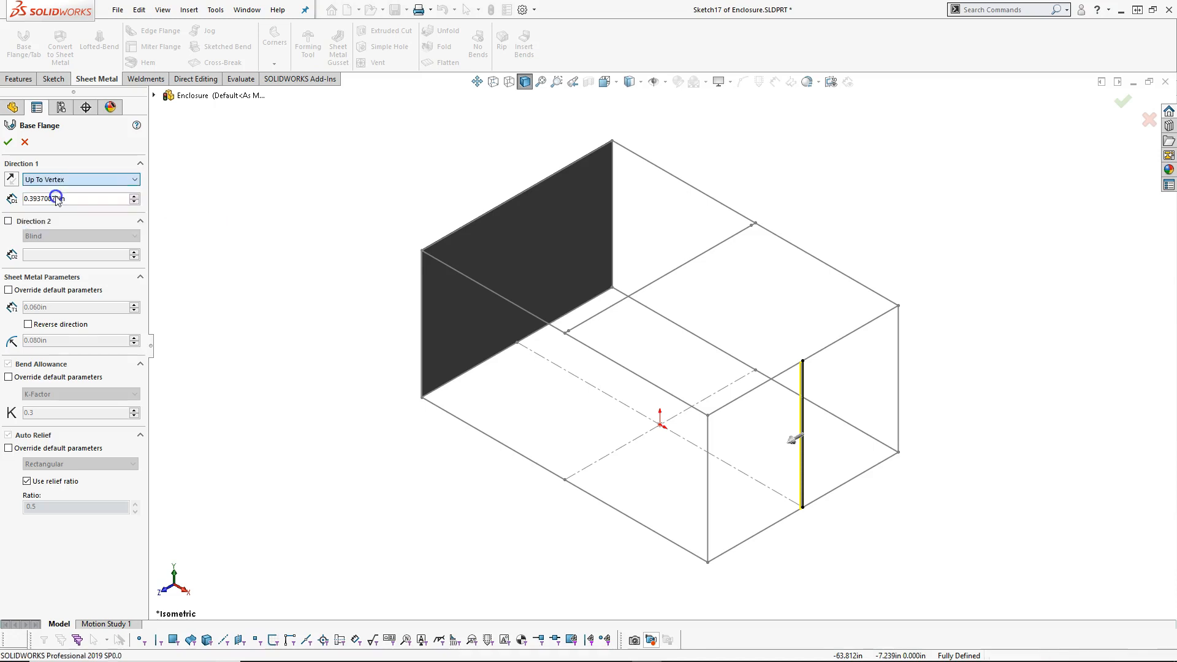
click(708, 415)
Enable Direction 2 with Up To Vertex at the envelope's upper rear corner and create the right end flange.
click(8, 219)
click(60, 235)
click(65, 252)
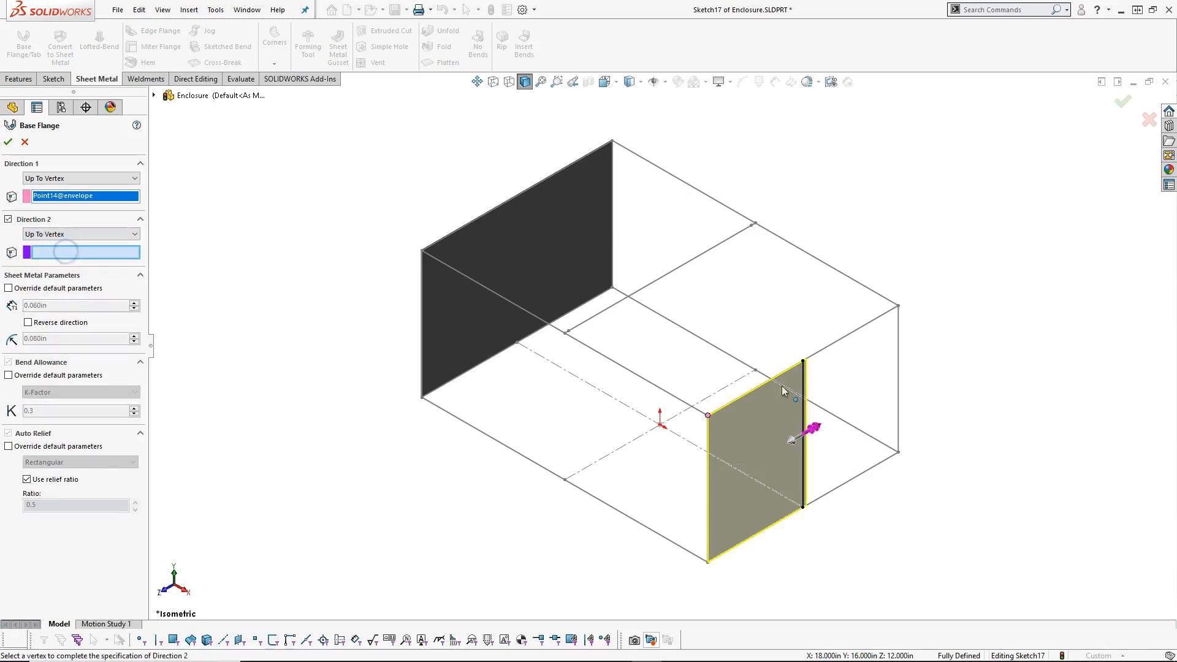
click(899, 309)
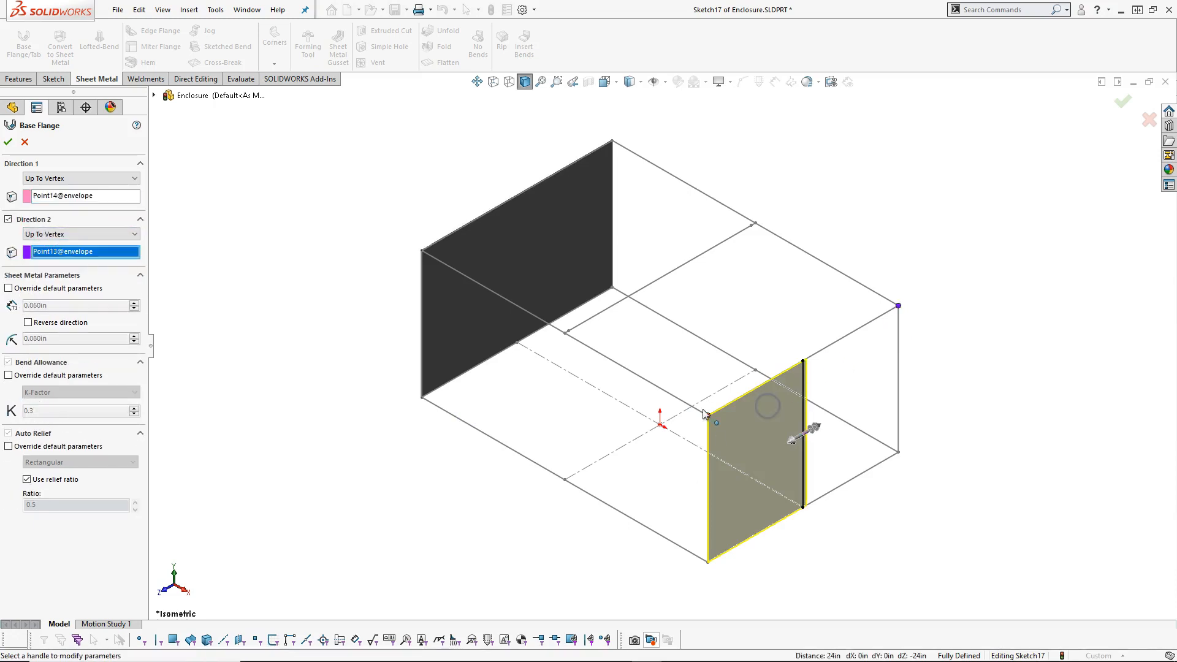
scroll(704, 414, up, 6)
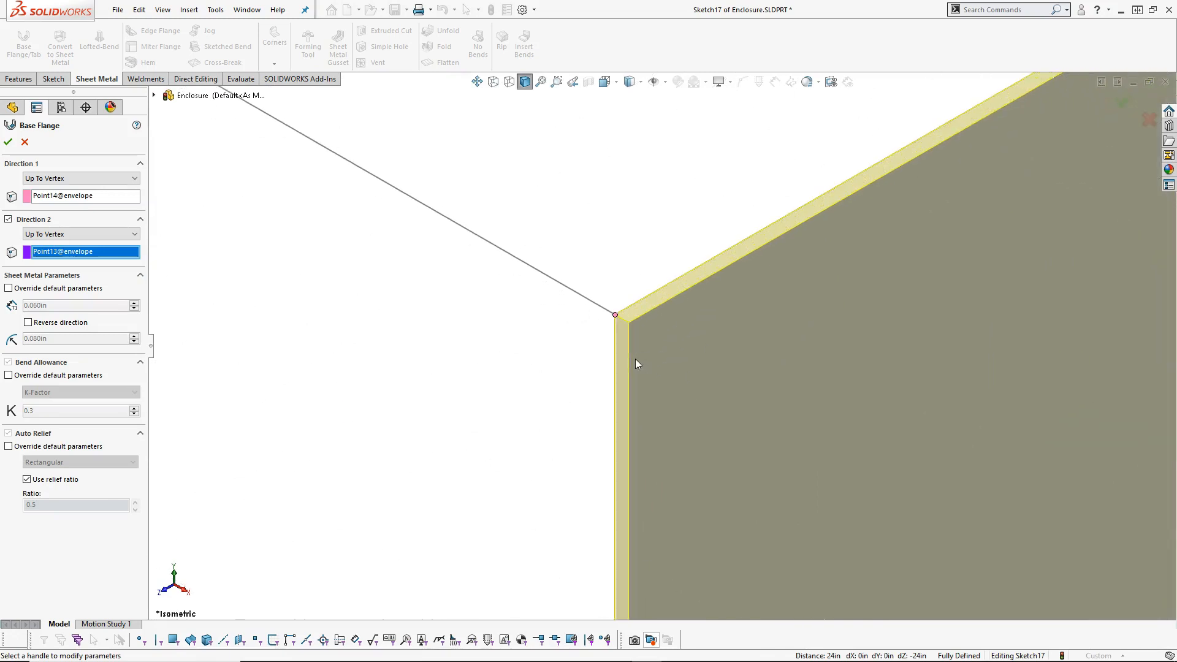
scroll(620, 324, up, 2)
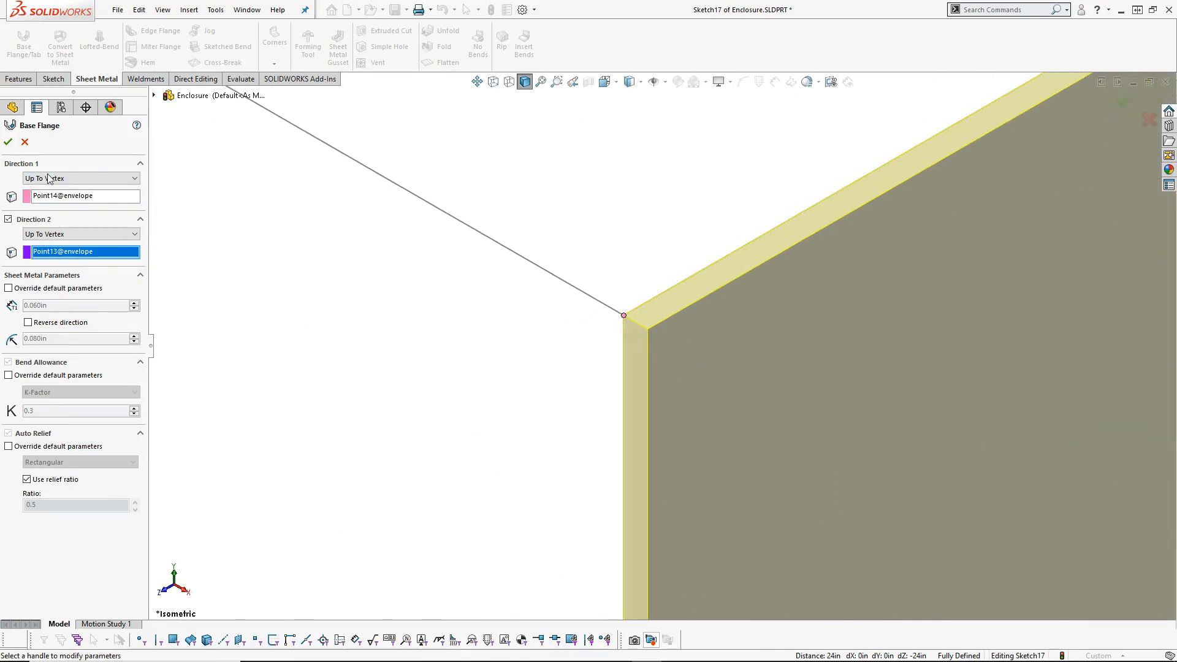
click(8, 142)
Show all the bodies in the cut list, including the frame members and the other panels.
scroll(297, 252, down, 1)
scroll(356, 287, down, 1)
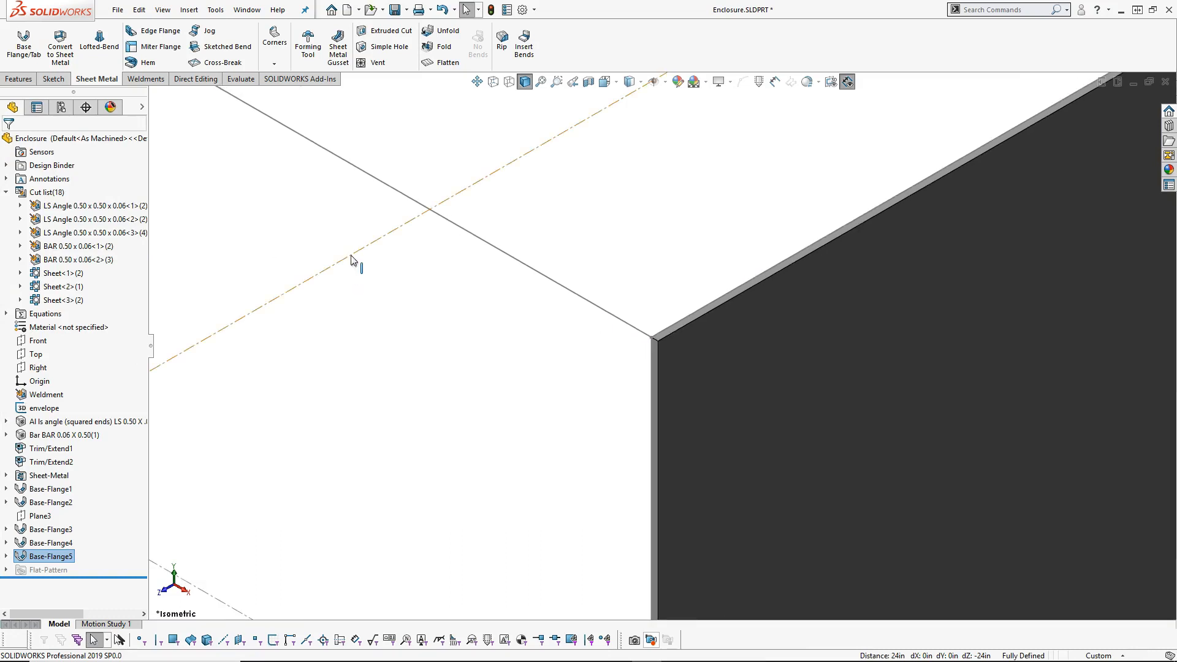
key(f)
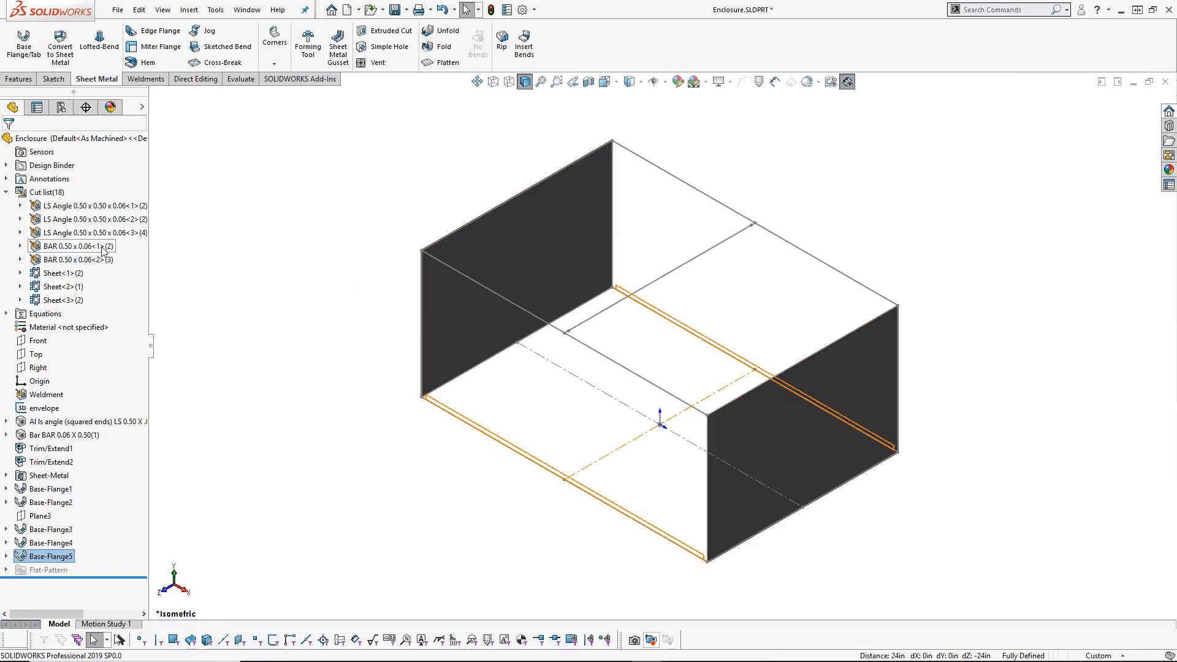
right_click(46, 192)
click(66, 177)
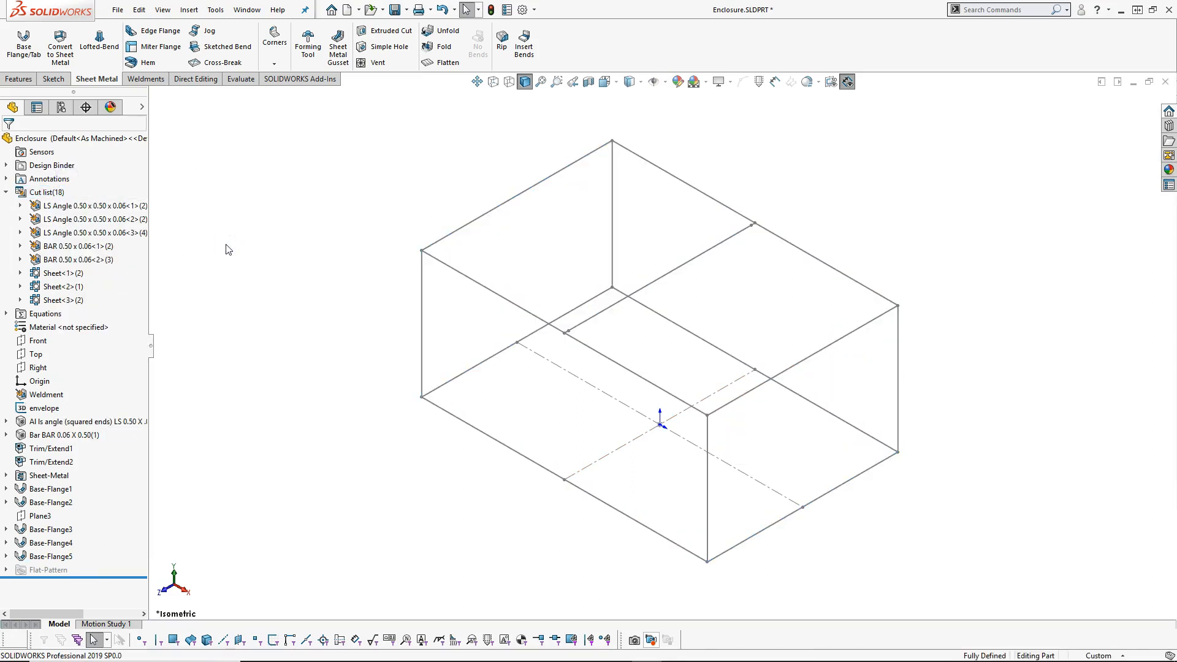
right_click(46, 192)
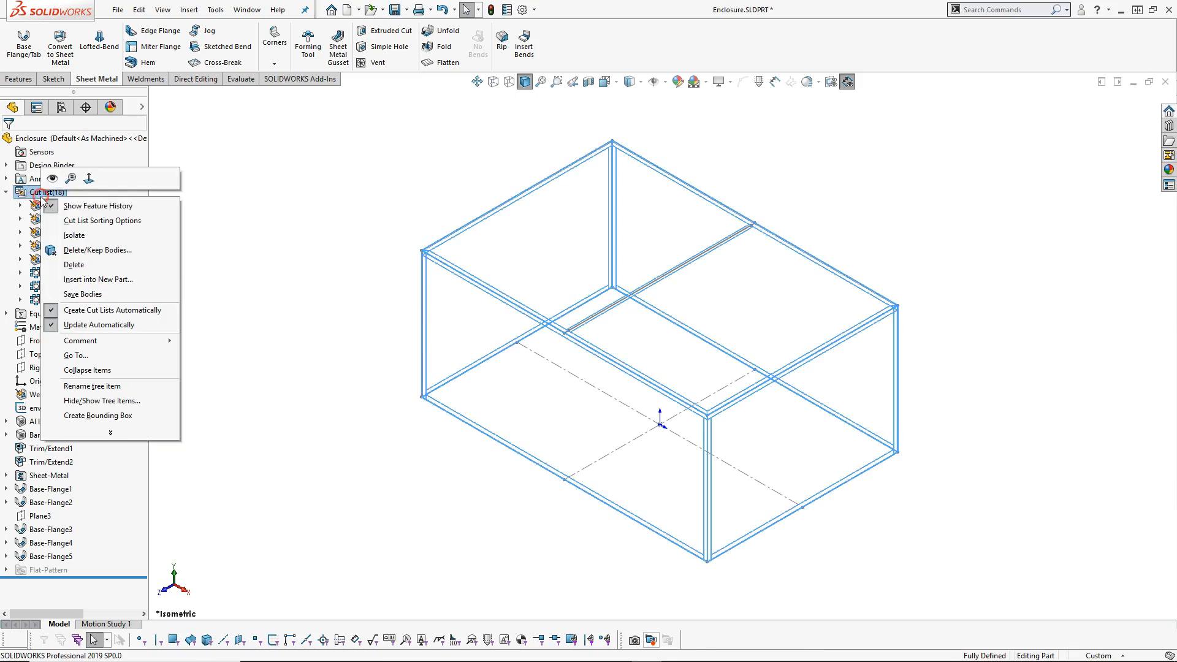
click(48, 179)
Examine from below and above how the sheet metal panels meet each other and the frame at the enclosure's corners.
click(215, 279)
mouse_move(215, 279)
middle_down()
mouse_move(284, 210)
mouse_move(258, 96)
middle_up()
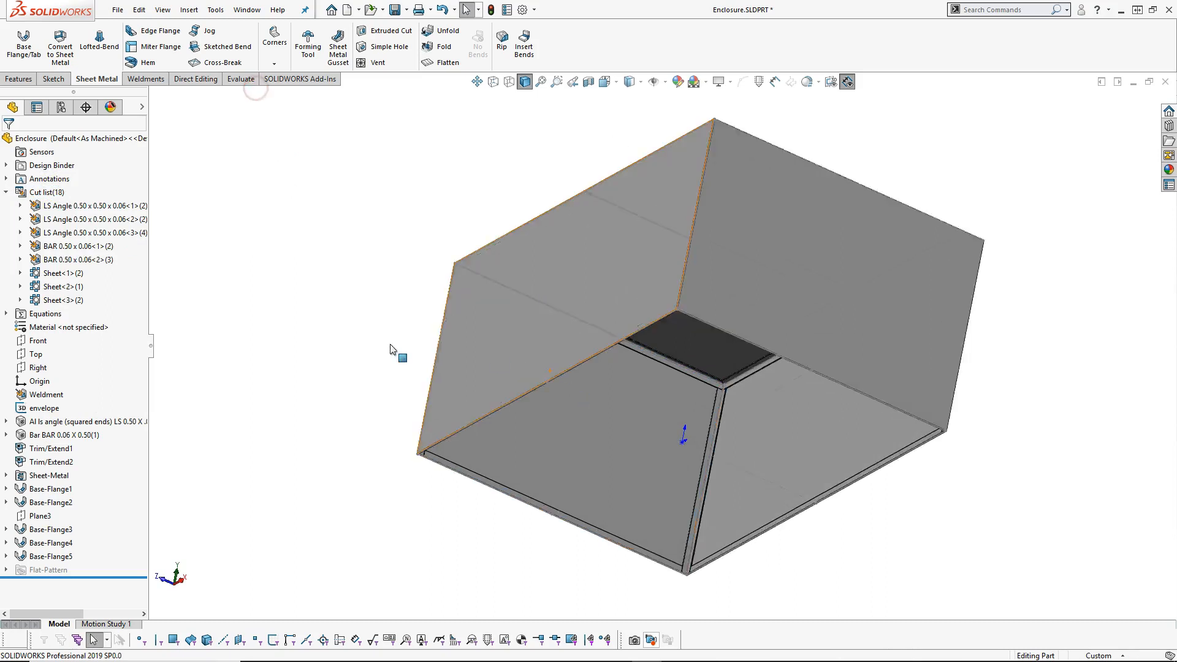
scroll(514, 368, down, 5)
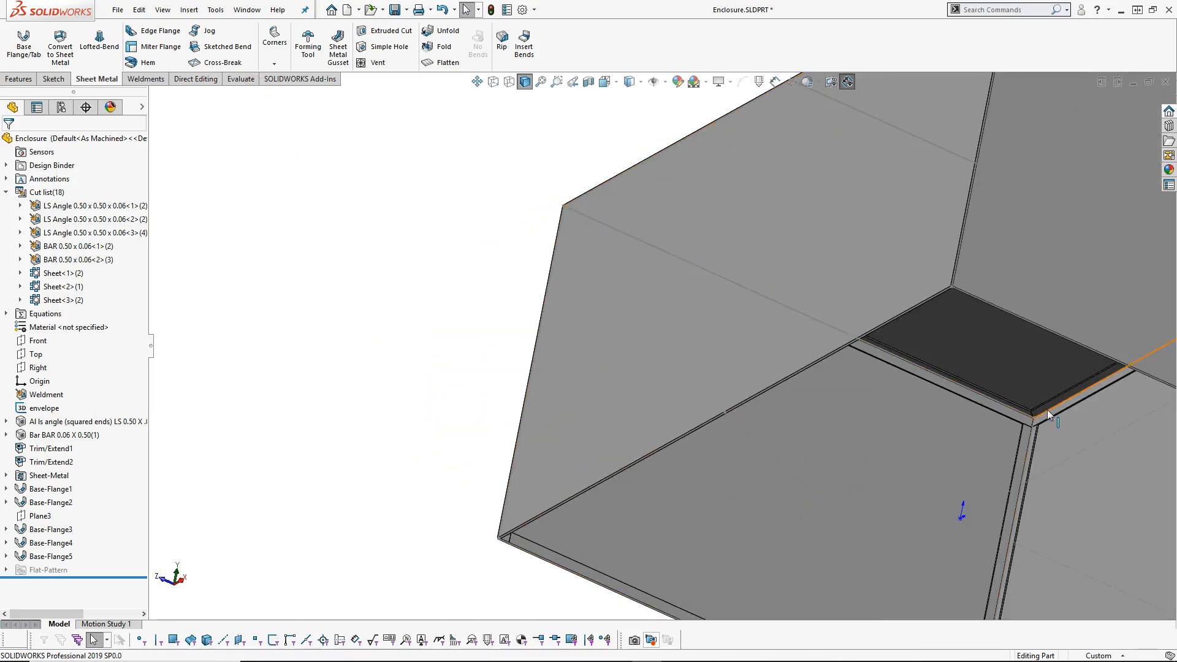
scroll(1042, 413, up, 8)
middle_drag(1038, 416, 977, 399)
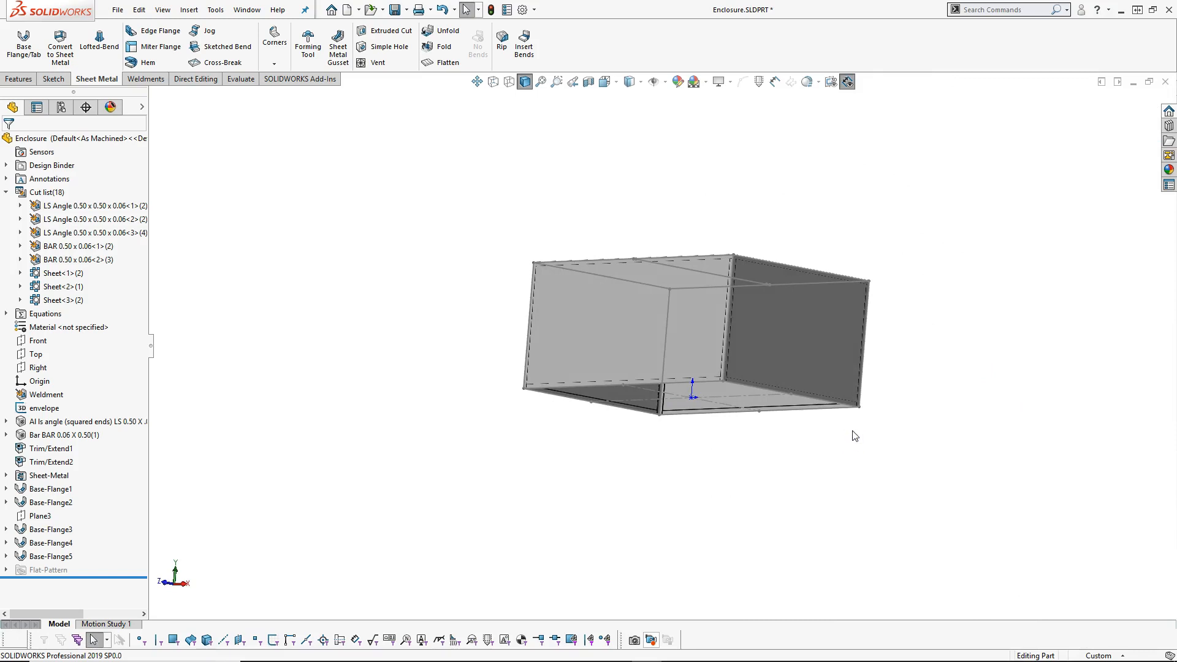
key(ctrl+7)
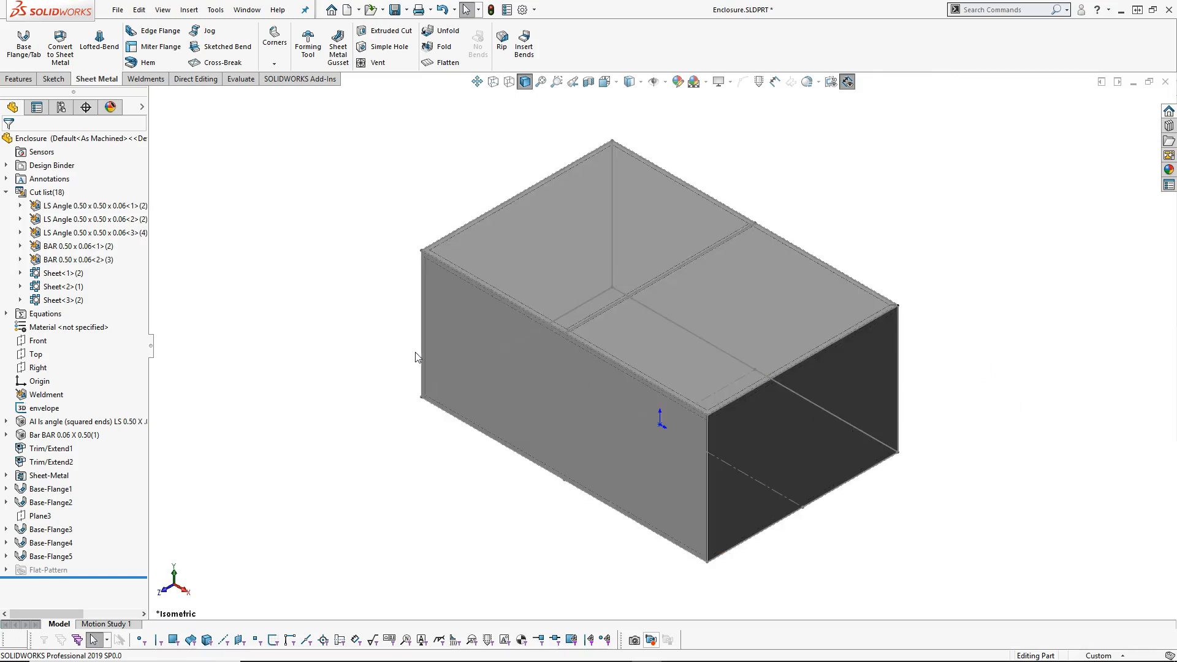
scroll(712, 407, down, 10)
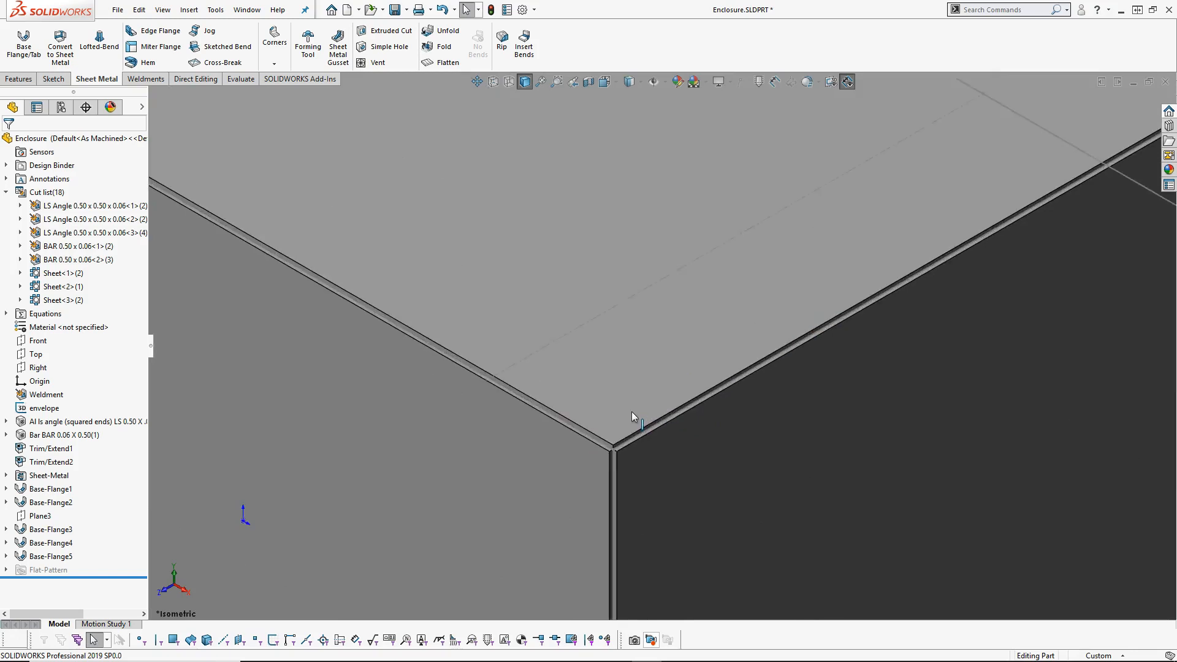
scroll(617, 419, up, 5)
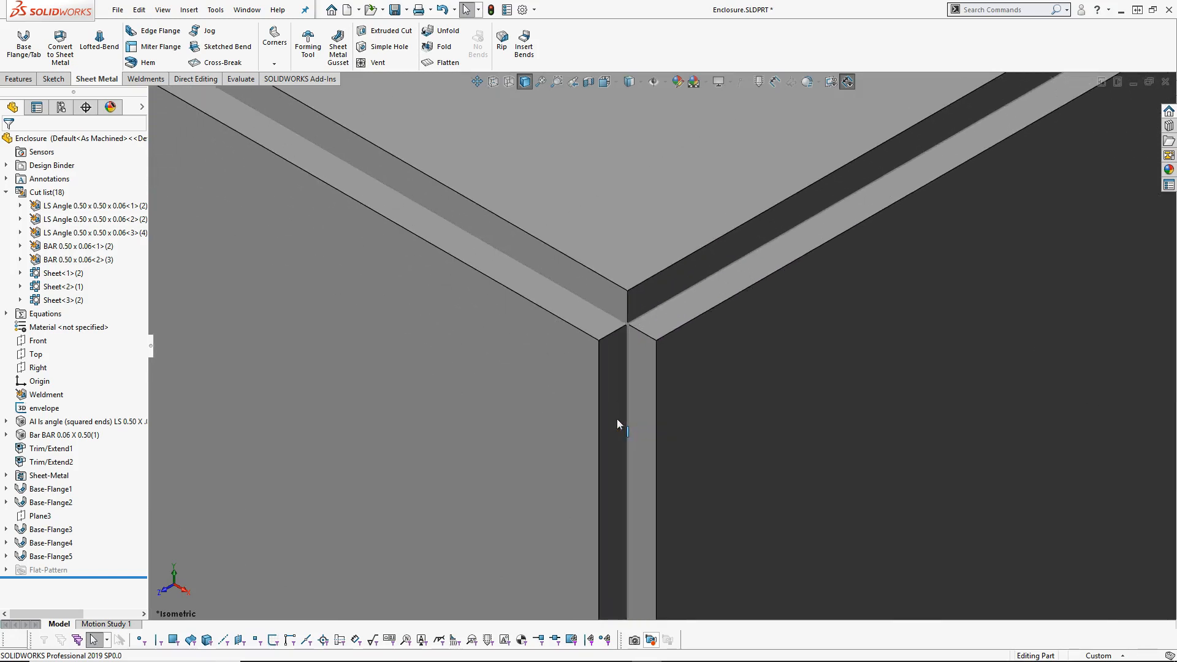
scroll(617, 419, up, 8)
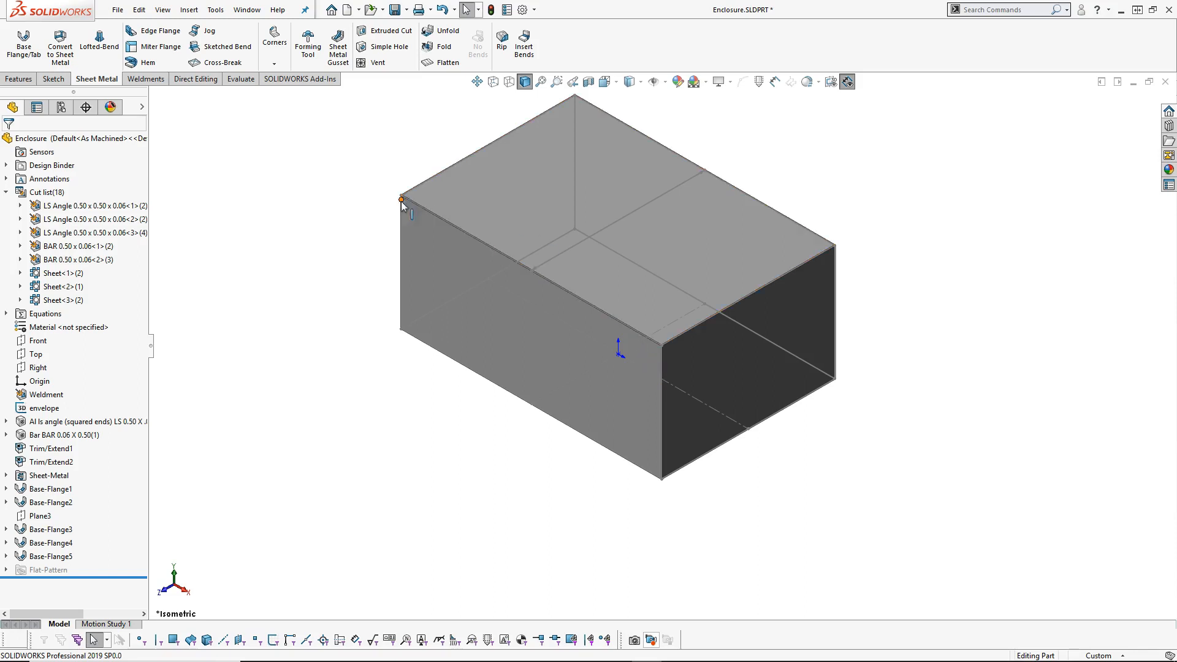
click(19, 78)
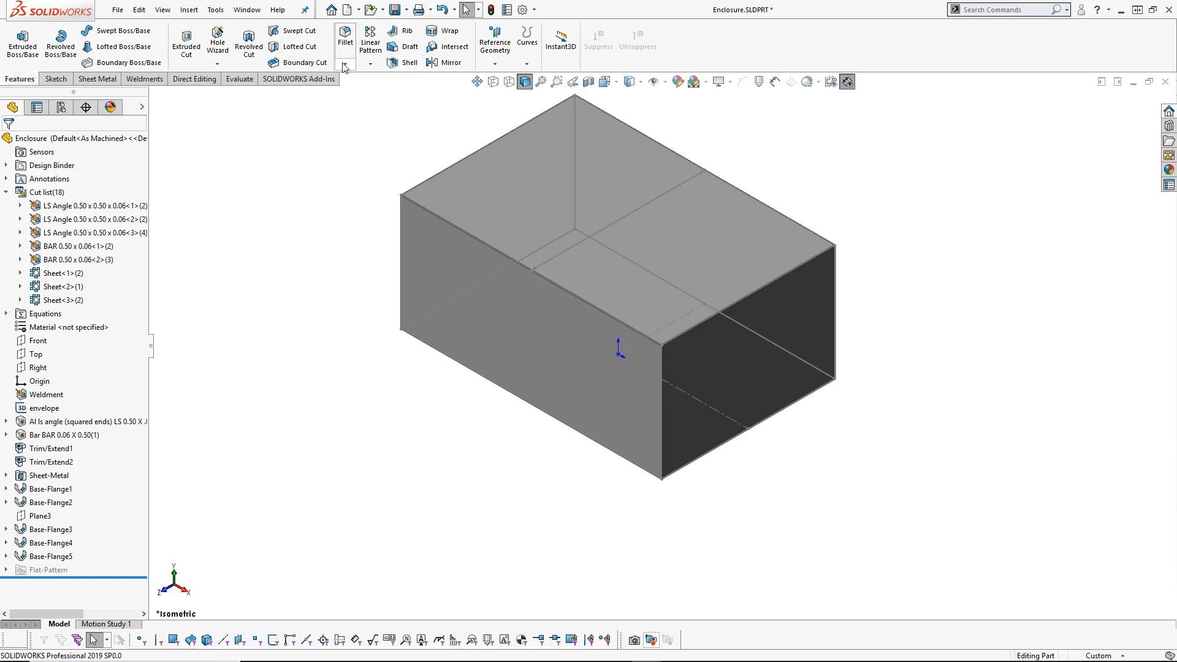
click(370, 63)
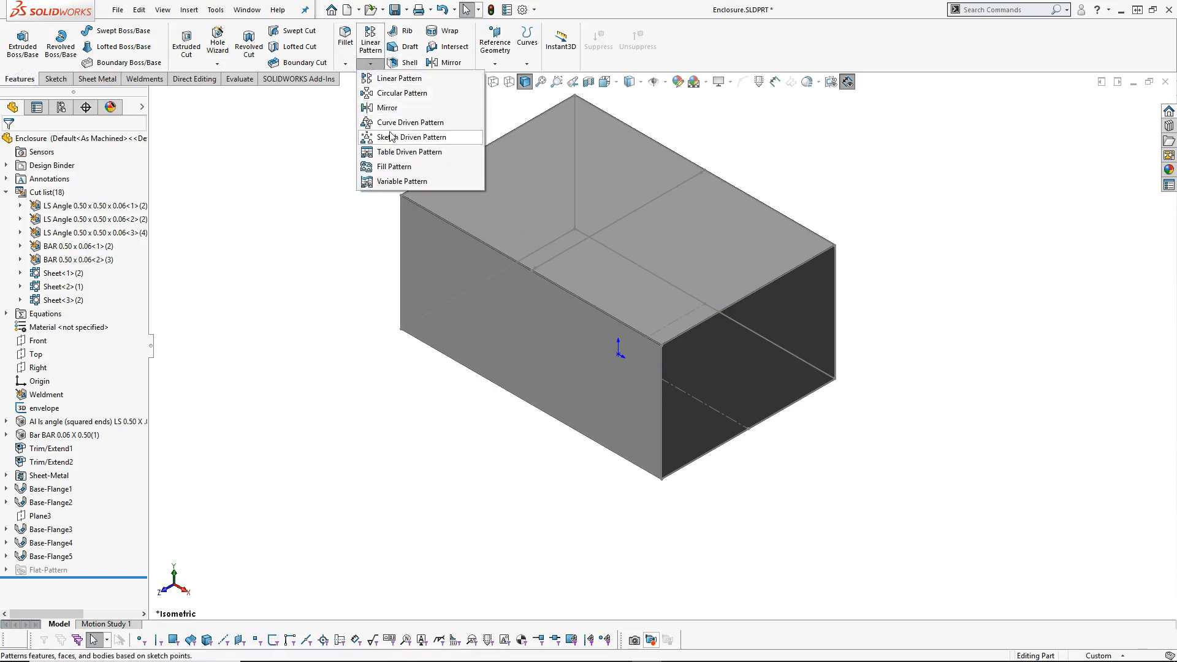
click(331, 337)
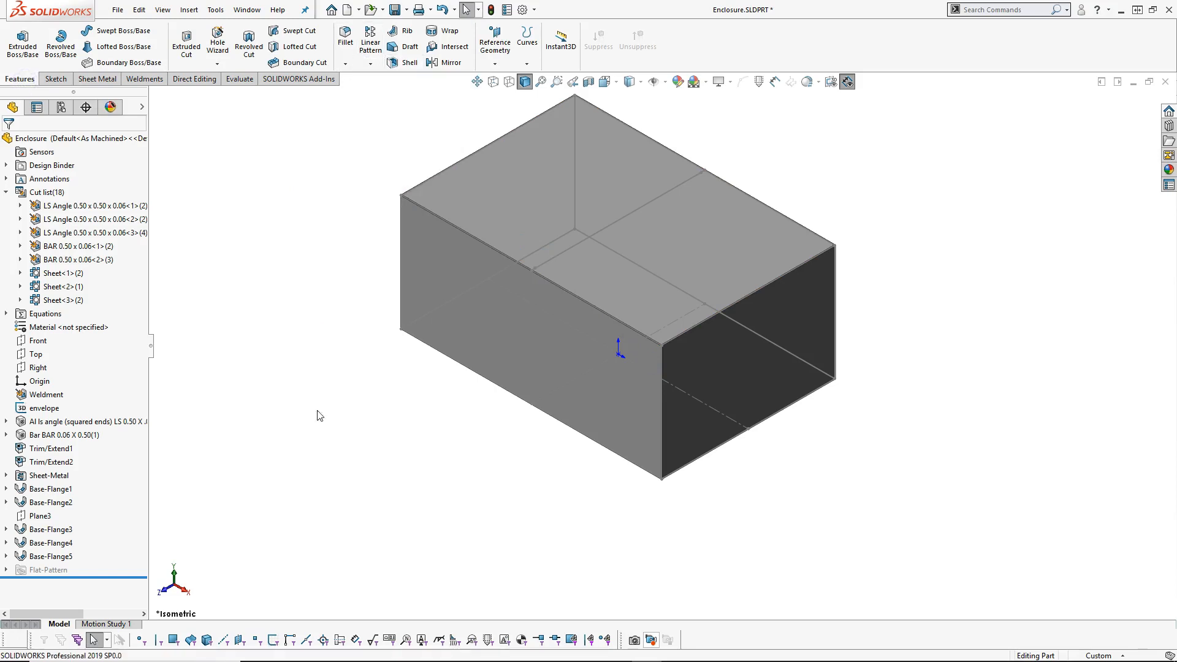